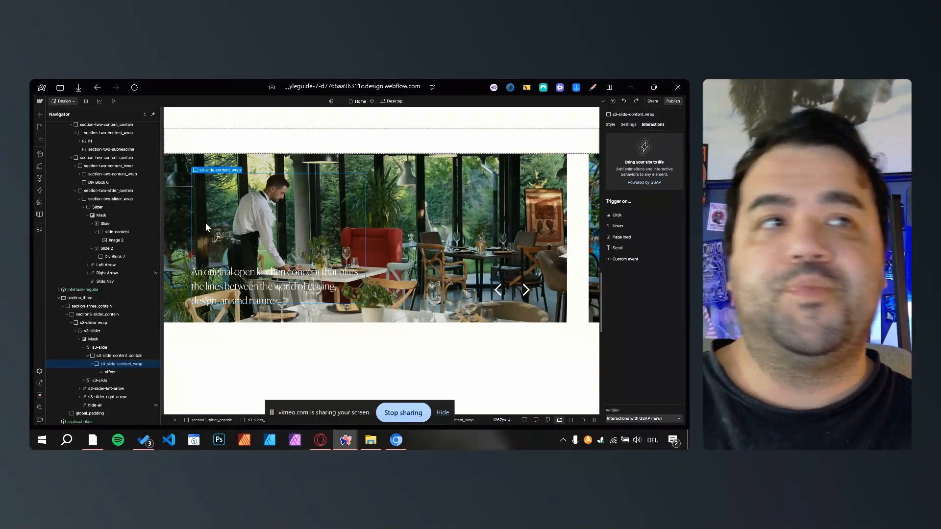
Step: Select the heading in the restaurant slide and look at the site's list of interactions
{"action": "scroll", "coordinate": [240, 265], "scroll_direction": "up", "scroll_amount": 5}
{"action": "scroll", "coordinate": [240, 261], "scroll_direction": "up", "scroll_amount": 8}
{"action": "scroll", "coordinate": [239, 269], "scroll_direction": "down", "scroll_amount": 12}
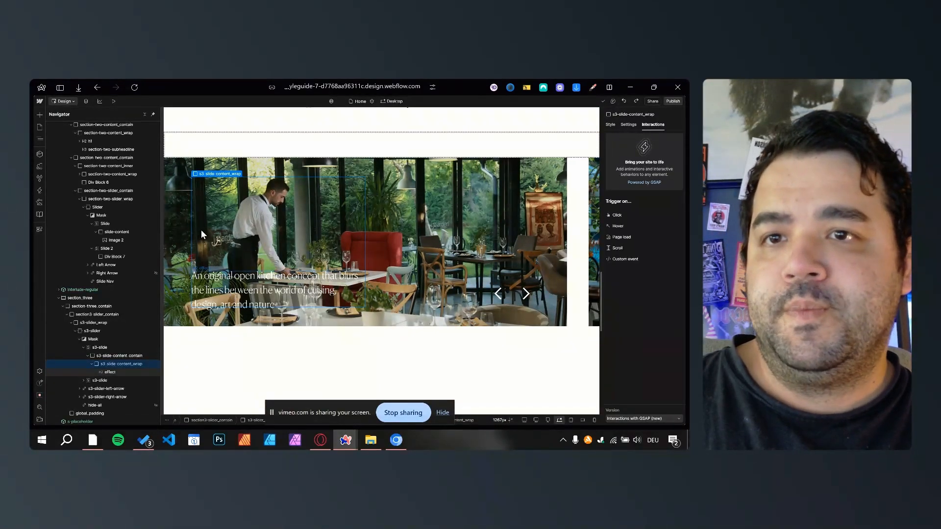
{"action": "left_click", "coordinate": [241, 274]}
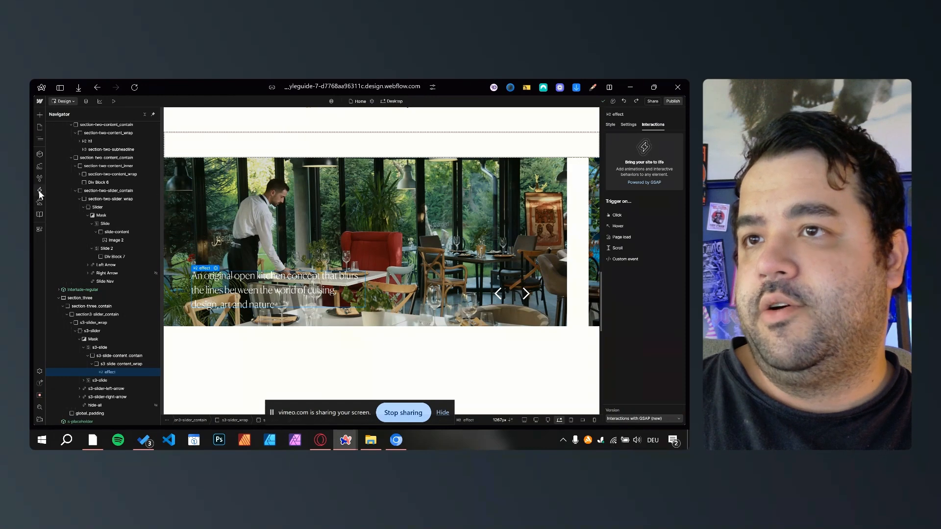
{"action": "left_click", "coordinate": [40, 190]}
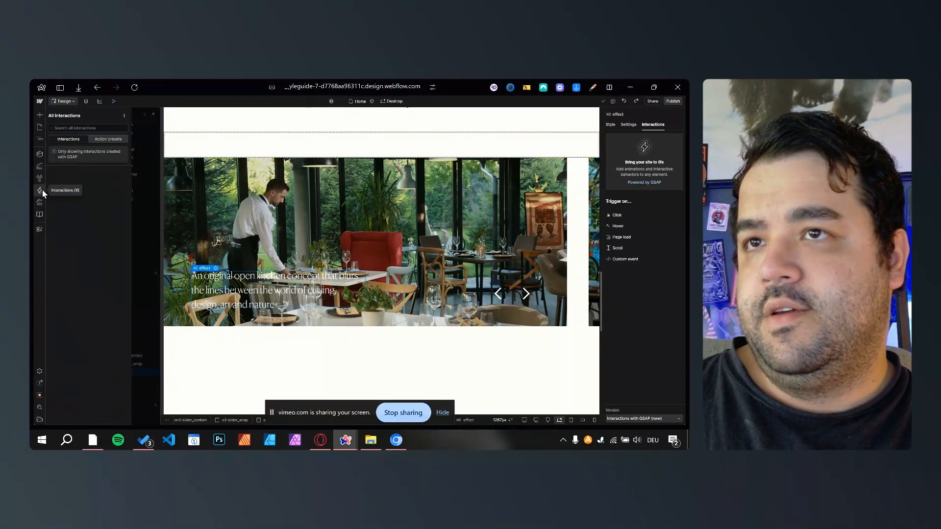
{"action": "left_click", "coordinate": [41, 190]}
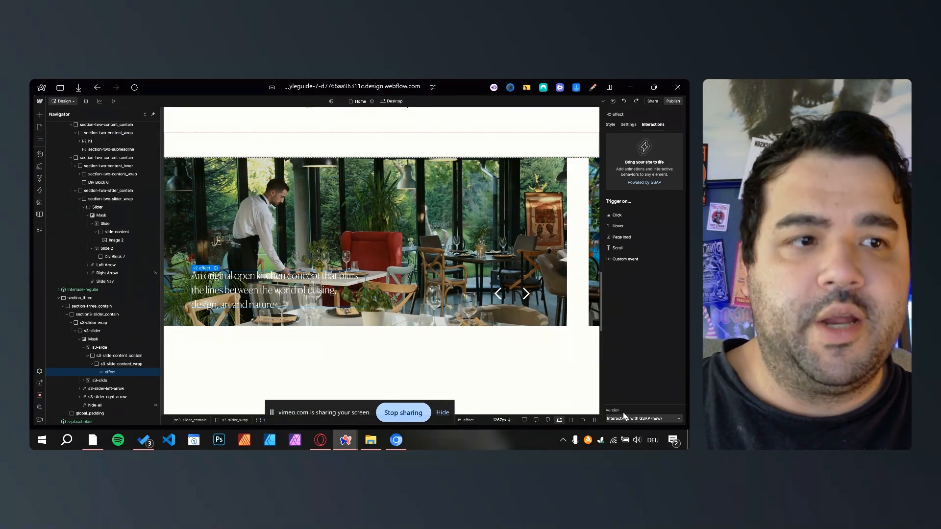
Step: Switch the heading's interactions version to Classic Interactions and back to Interactions with GSAP
{"action": "left_click", "coordinate": [627, 419]}
{"action": "left_click", "coordinate": [625, 407]}
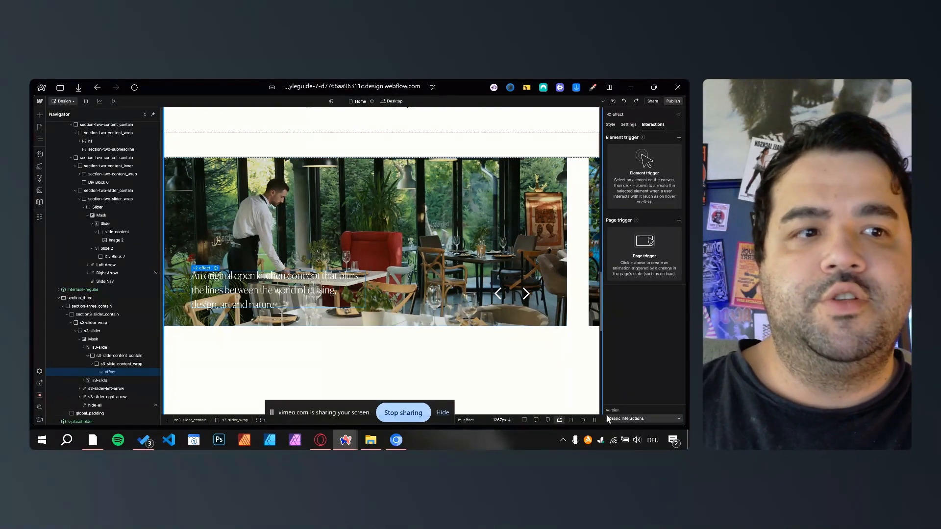
{"action": "left_click", "coordinate": [620, 419]}
{"action": "left_click", "coordinate": [627, 399]}
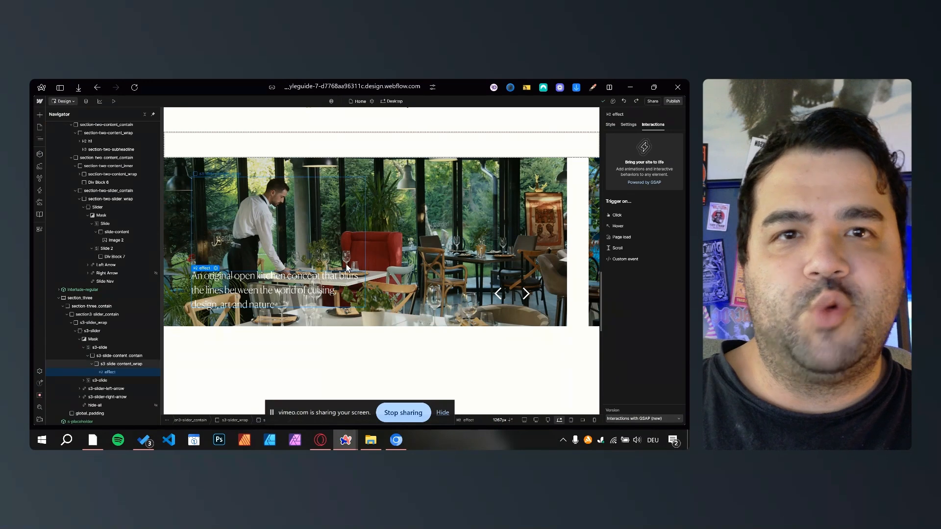
Step: Add a While scrolling in view trigger to the heading with Classic Interactions and look through its available scroll actions
{"action": "left_click", "coordinate": [624, 419]}
{"action": "left_click", "coordinate": [628, 405]}
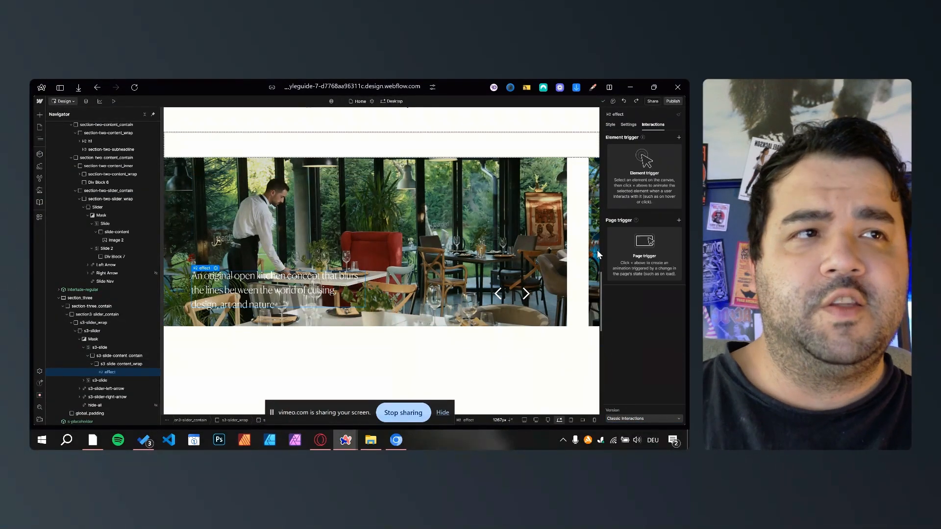
{"action": "left_click", "coordinate": [678, 139]}
{"action": "left_click", "coordinate": [643, 182]}
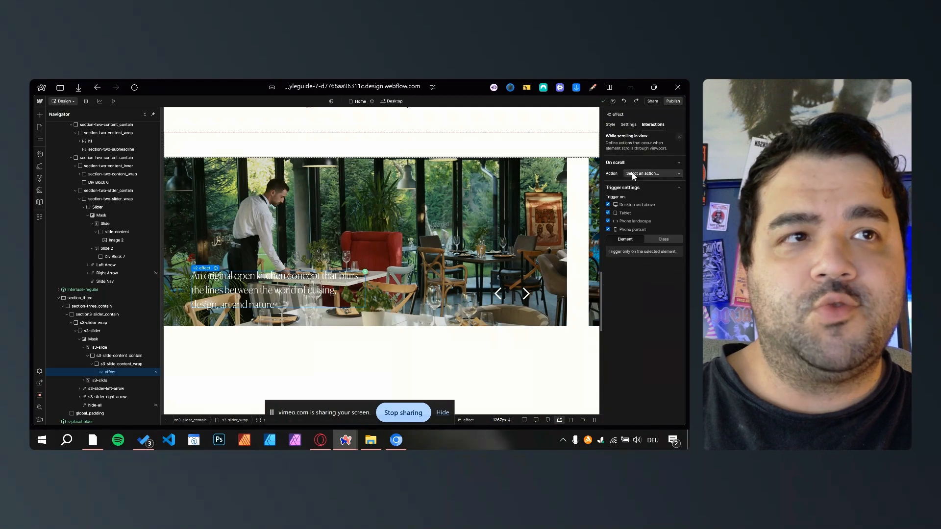
{"action": "left_click", "coordinate": [646, 174]}
{"action": "left_click", "coordinate": [662, 326]}
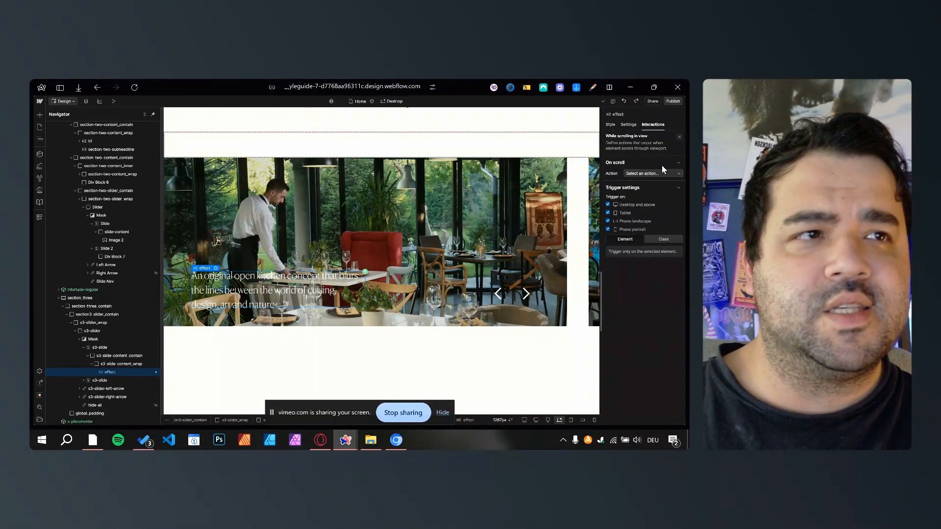
Step: Delete the heading's While scrolling in view trigger and return to Interactions with GSAP
{"action": "left_click", "coordinate": [678, 137]}
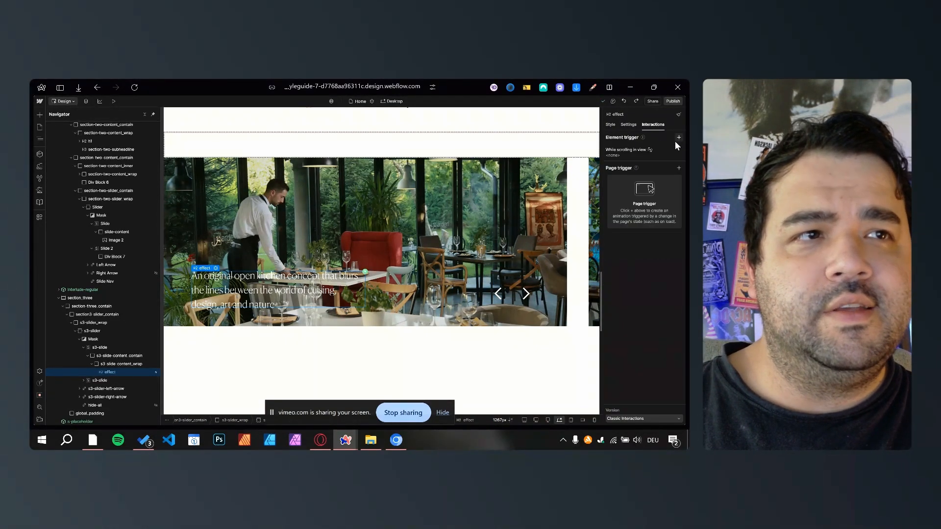
{"action": "left_click", "coordinate": [680, 149]}
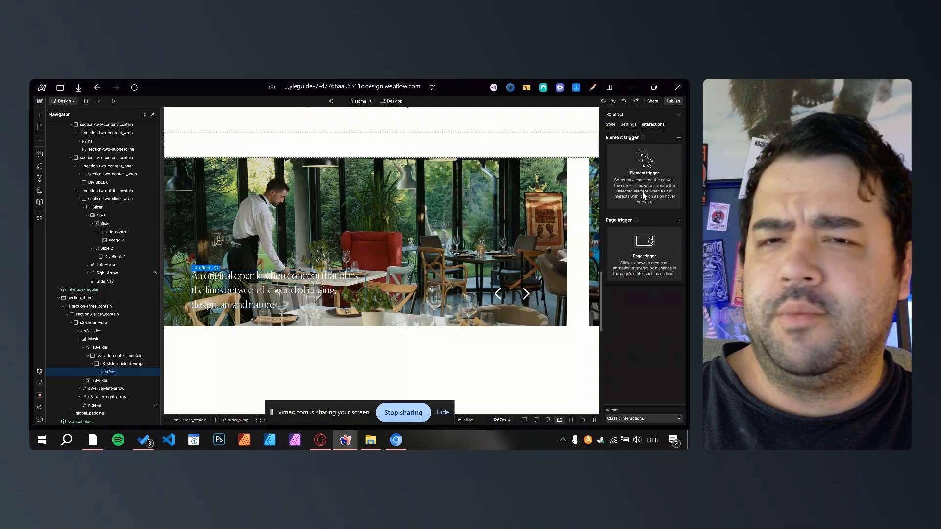
{"action": "left_click", "coordinate": [622, 419]}
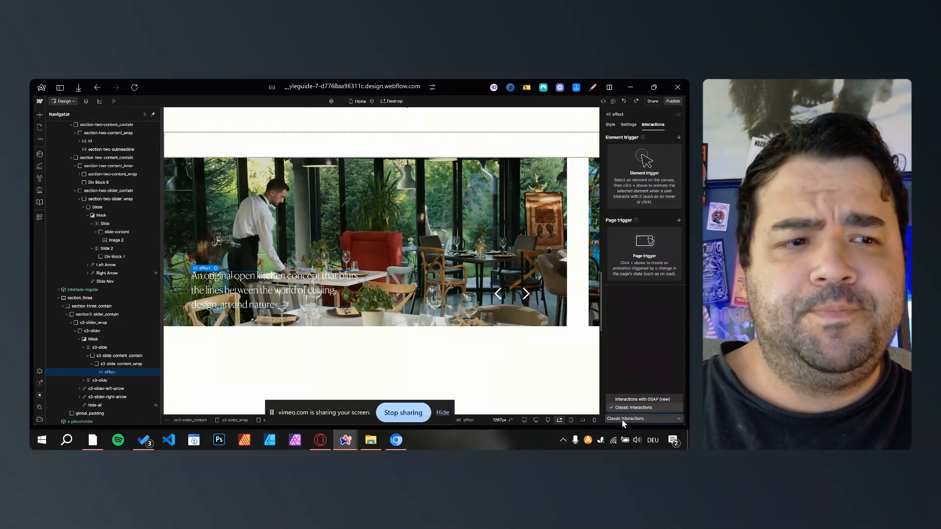
{"action": "left_click", "coordinate": [637, 399]}
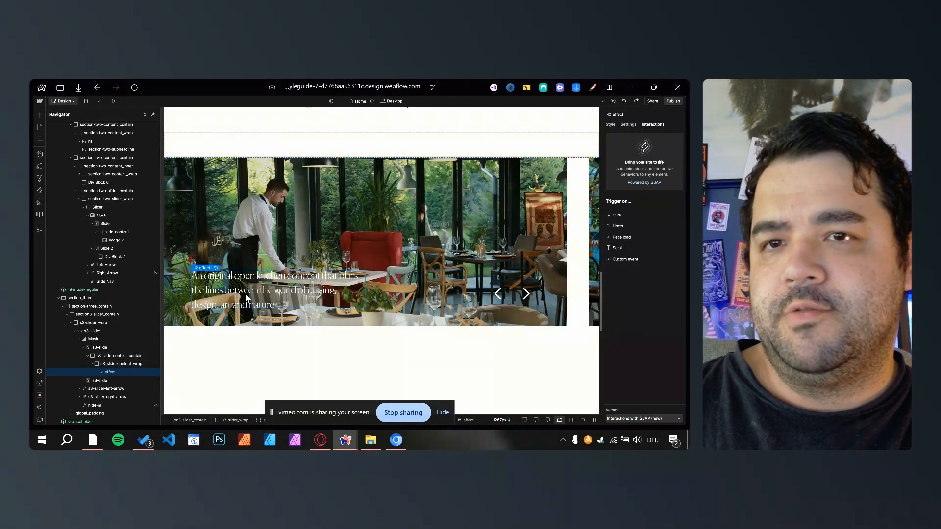
Step: Reselect the heading inside s3-slide-content_wrap and look through its element settings
{"action": "left_click", "coordinate": [120, 364]}
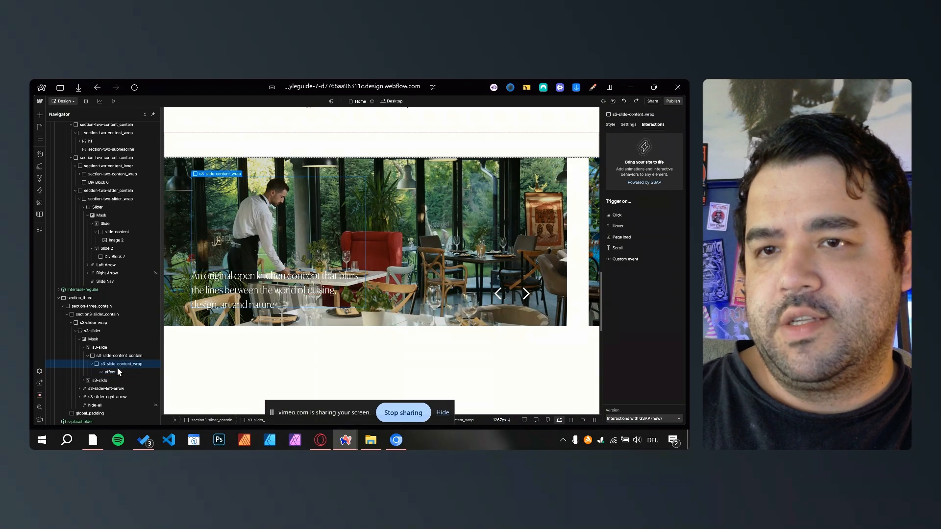
{"action": "left_click", "coordinate": [119, 373]}
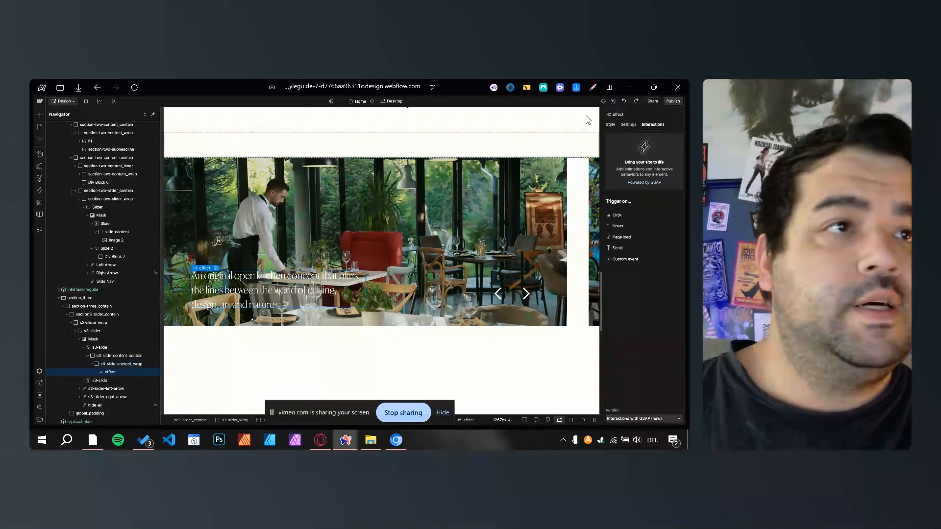
{"action": "left_click", "coordinate": [624, 126]}
{"action": "scroll", "coordinate": [631, 218], "scroll_direction": "down", "scroll_amount": 2}
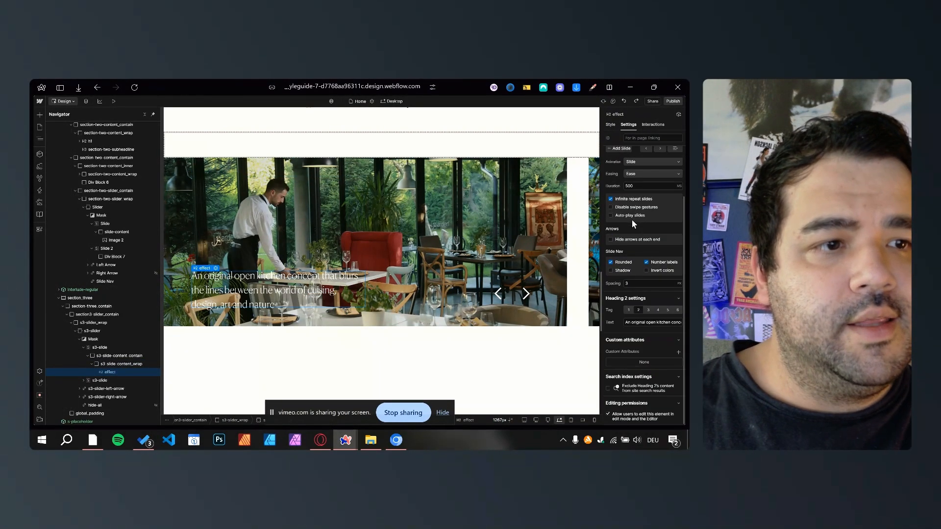
{"action": "scroll", "coordinate": [632, 220], "scroll_direction": "up", "scroll_amount": 2}
Step: Replace the heading's effect class with a new class named testeffect
{"action": "left_click", "coordinate": [609, 125]}
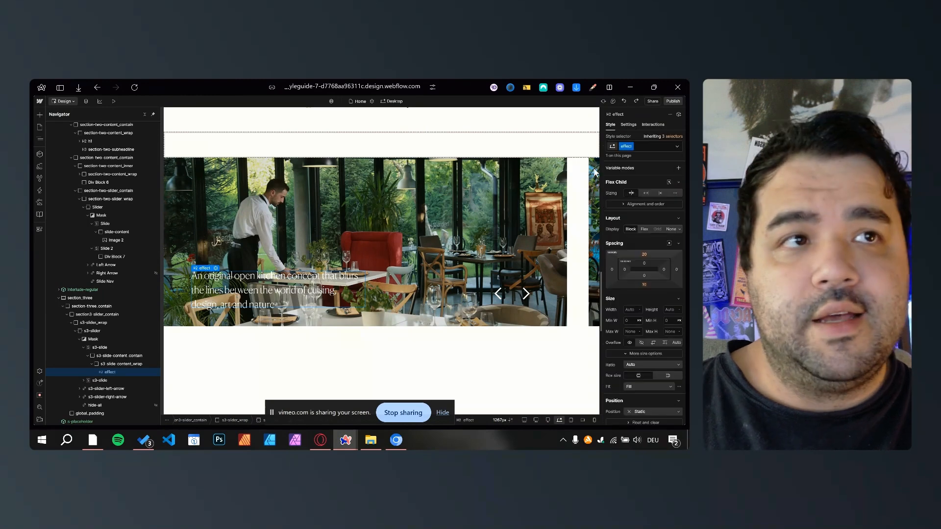
{"action": "left_click", "coordinate": [644, 148]}
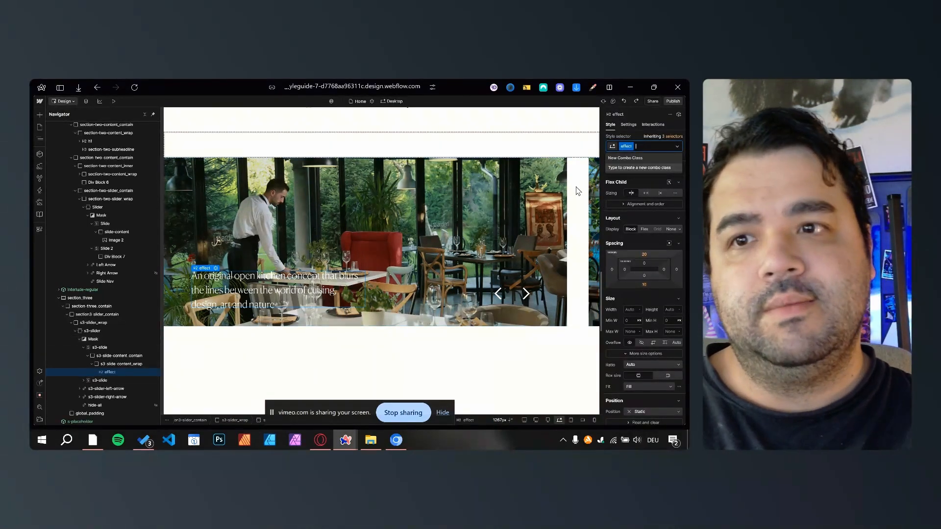
{"action": "key", "text": "BackSpace"}
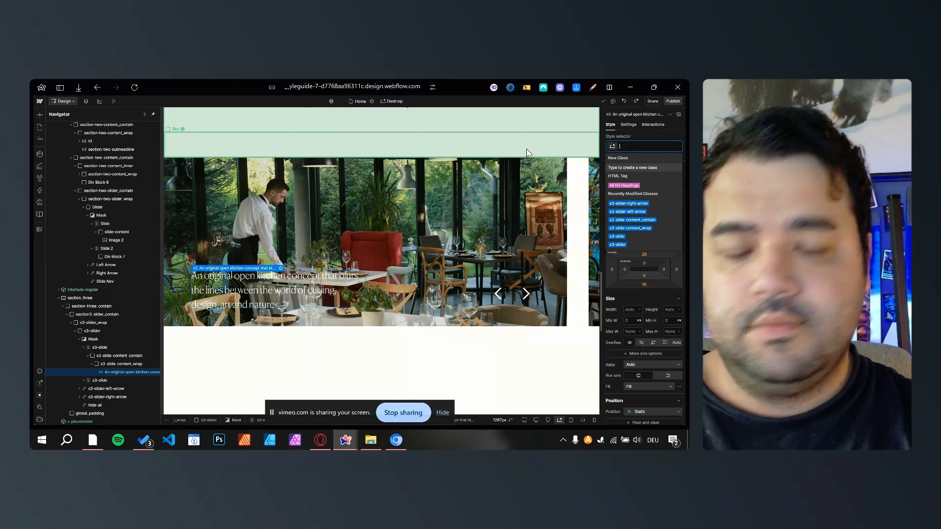
{"action": "type", "text": "testeffe"}
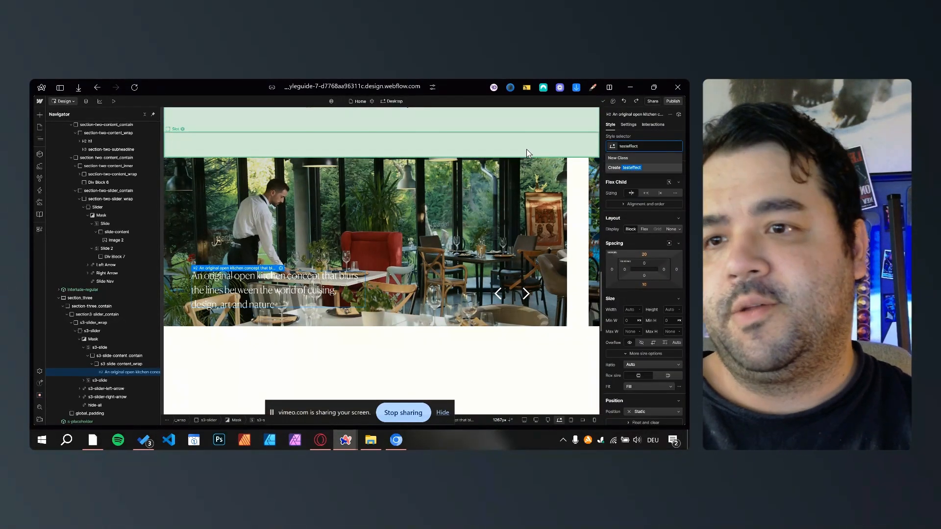
{"action": "type", "text": "ct"}
{"action": "key", "text": "Return"}
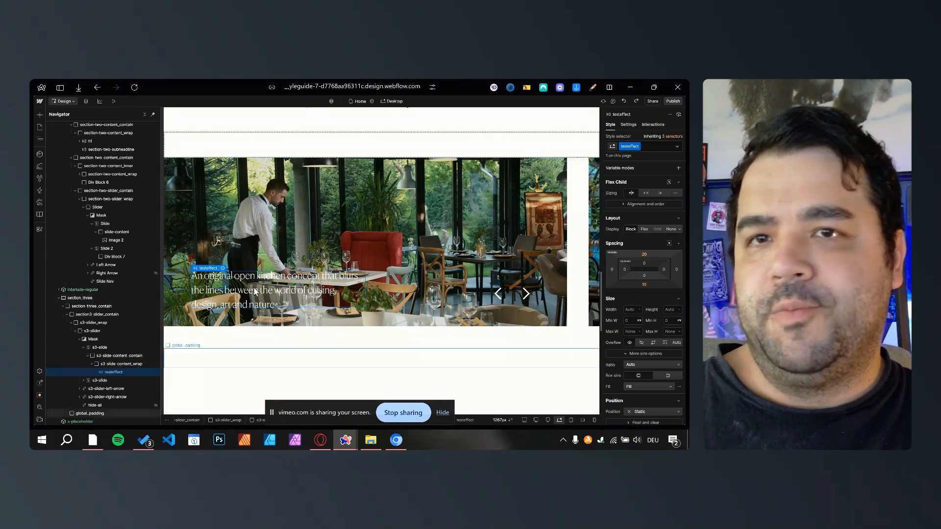
Step: Examine the nested wrappers of section_three around the slider heading to find a suitable trigger element
{"action": "scroll", "coordinate": [254, 291], "scroll_direction": "up", "scroll_amount": 3}
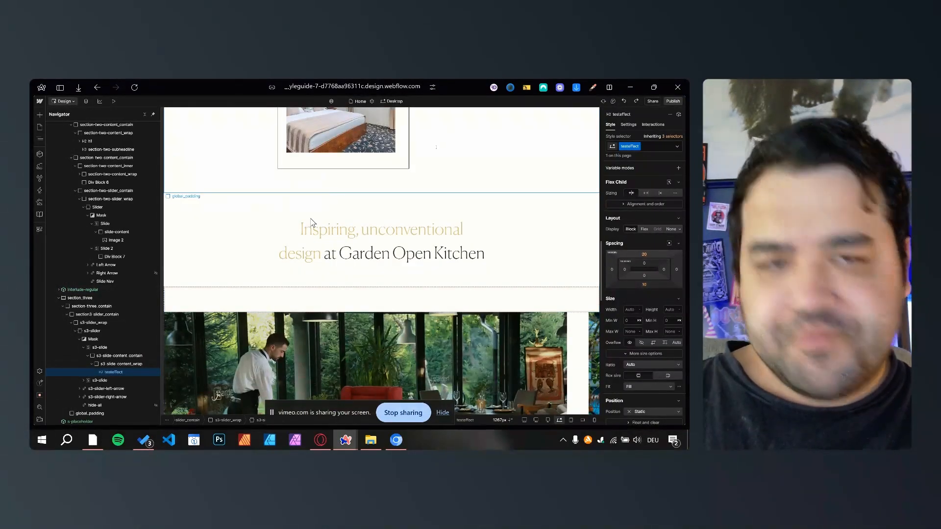
{"action": "scroll", "coordinate": [304, 223], "scroll_direction": "down", "scroll_amount": 2}
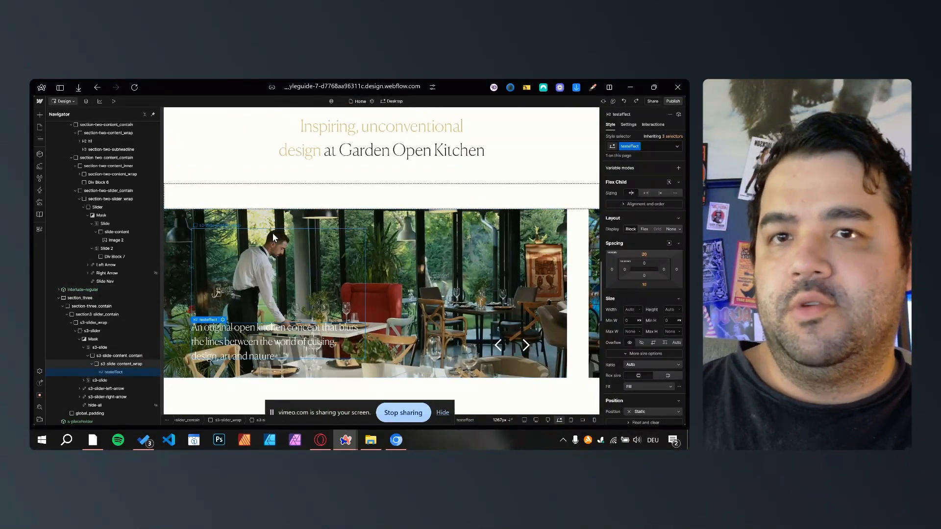
{"action": "left_click", "coordinate": [267, 216]}
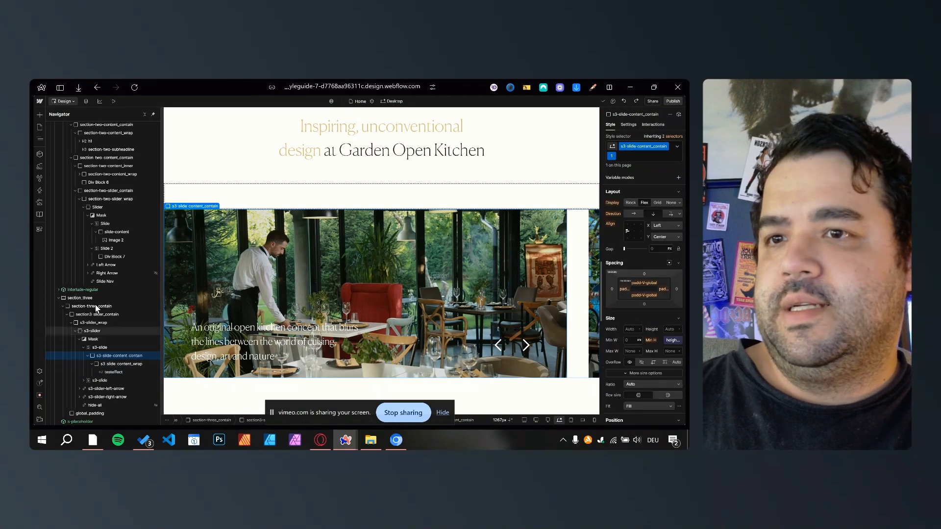
{"action": "left_click", "coordinate": [85, 298]}
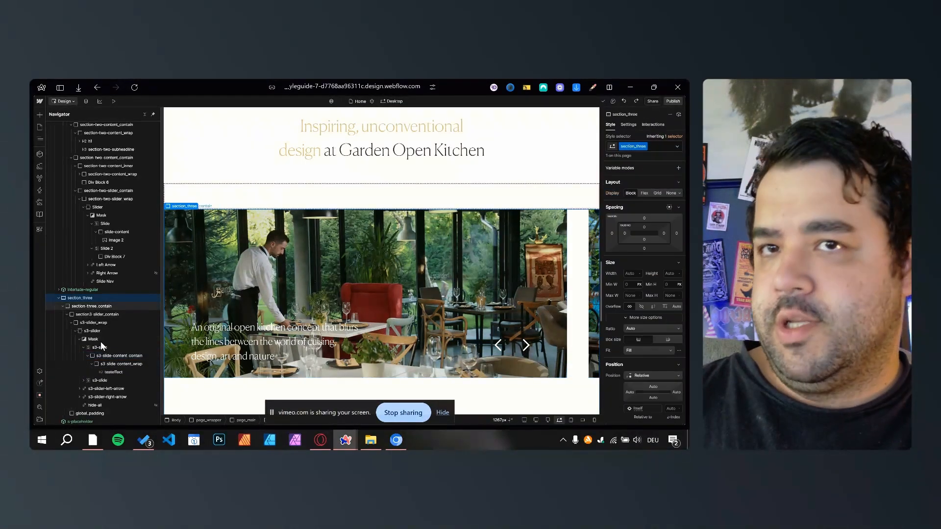
{"action": "left_click", "coordinate": [104, 306]}
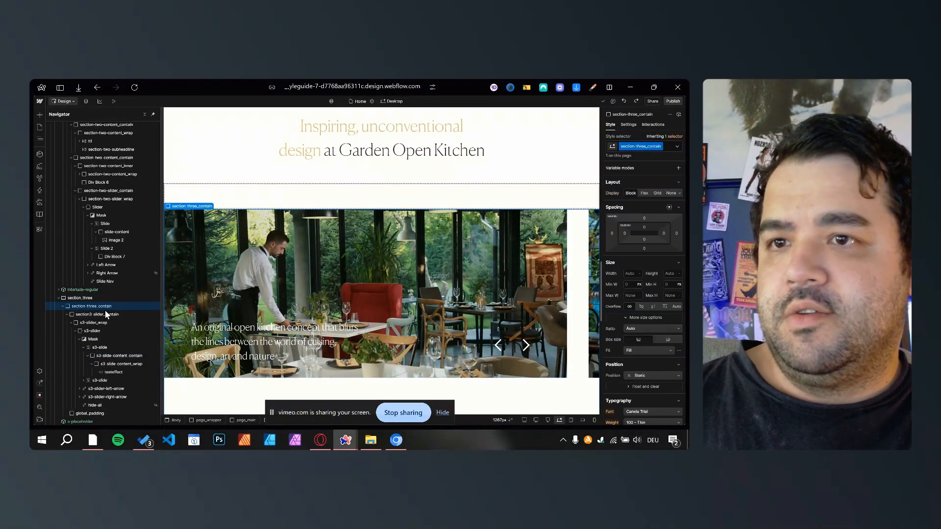
{"action": "left_click", "coordinate": [129, 365]}
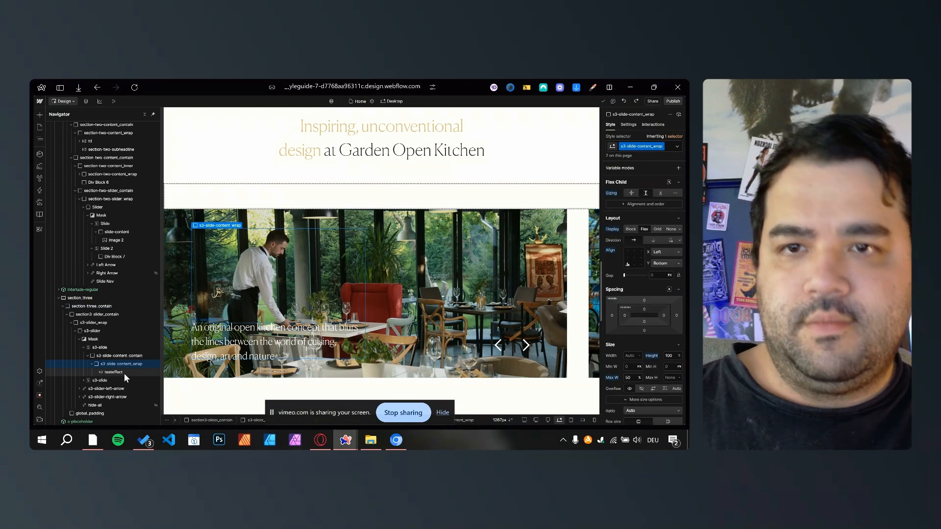
{"action": "left_click", "coordinate": [116, 331]}
{"action": "left_click", "coordinate": [120, 314]}
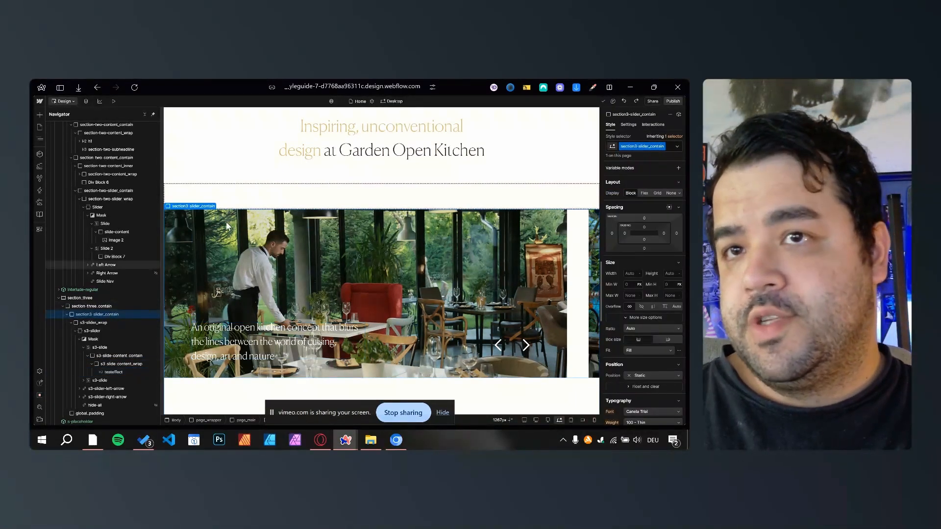
Step: Create a Scroll interaction with GSAP on section-three_contain and look through the preset actions without adding one
{"action": "left_click", "coordinate": [65, 308]}
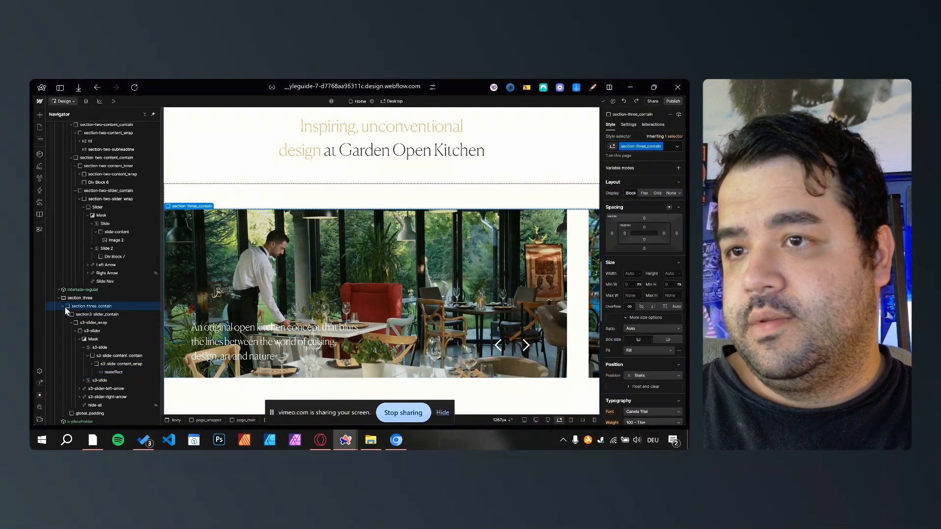
{"action": "left_click", "coordinate": [653, 125]}
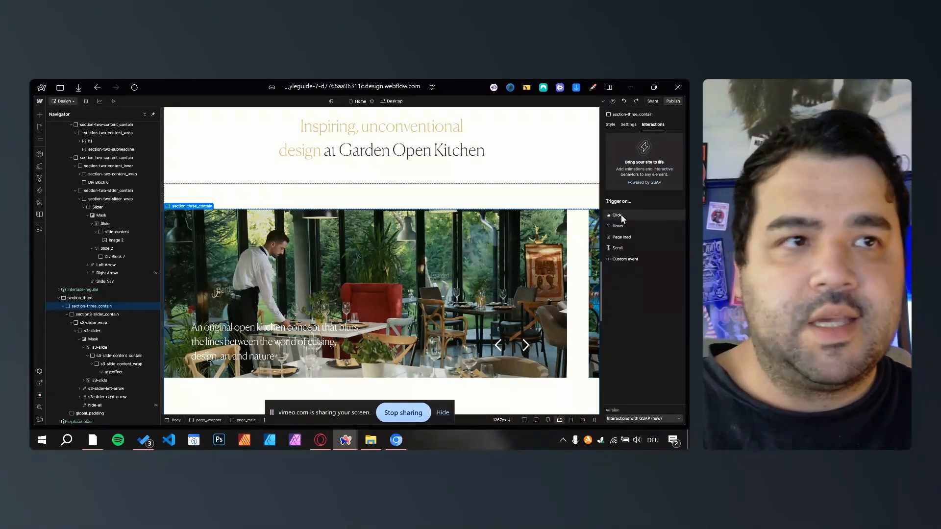
{"action": "left_click", "coordinate": [620, 245]}
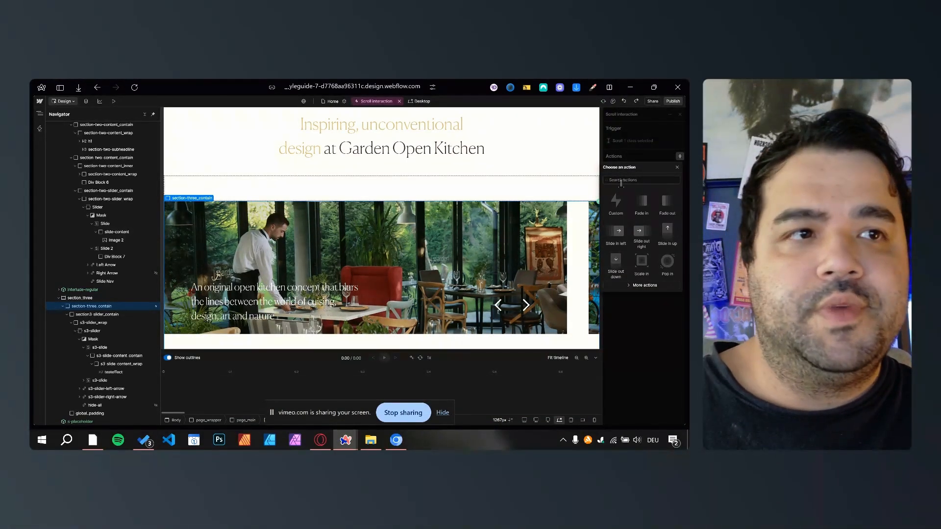
{"action": "left_click", "coordinate": [646, 285]}
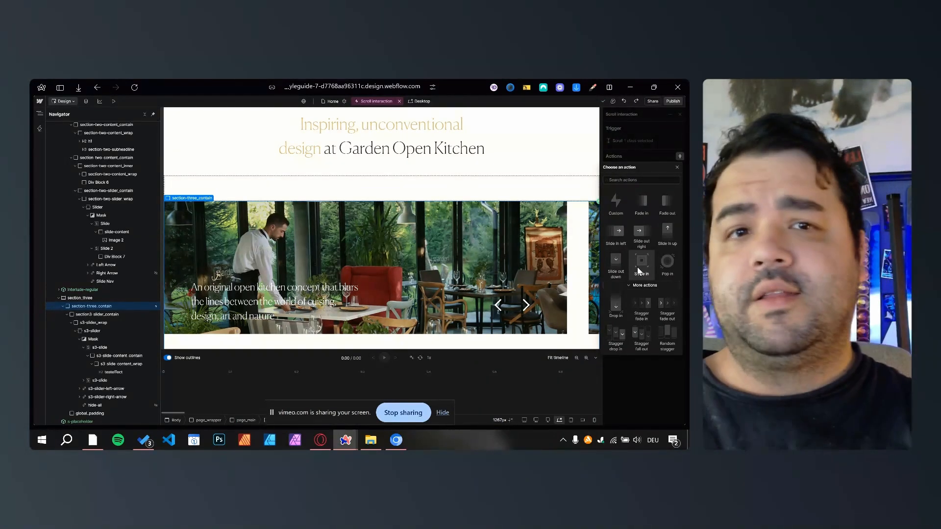
{"action": "left_click", "coordinate": [640, 367]}
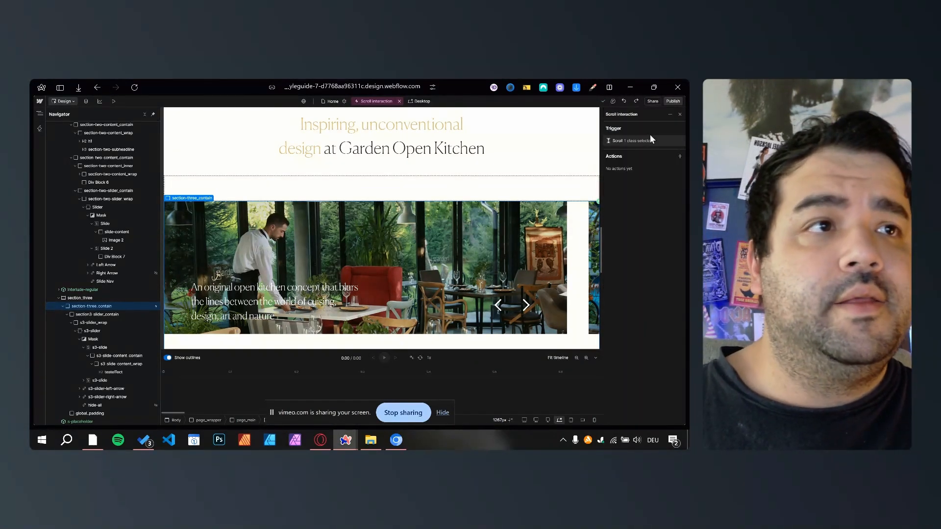
{"action": "left_click", "coordinate": [679, 114]}
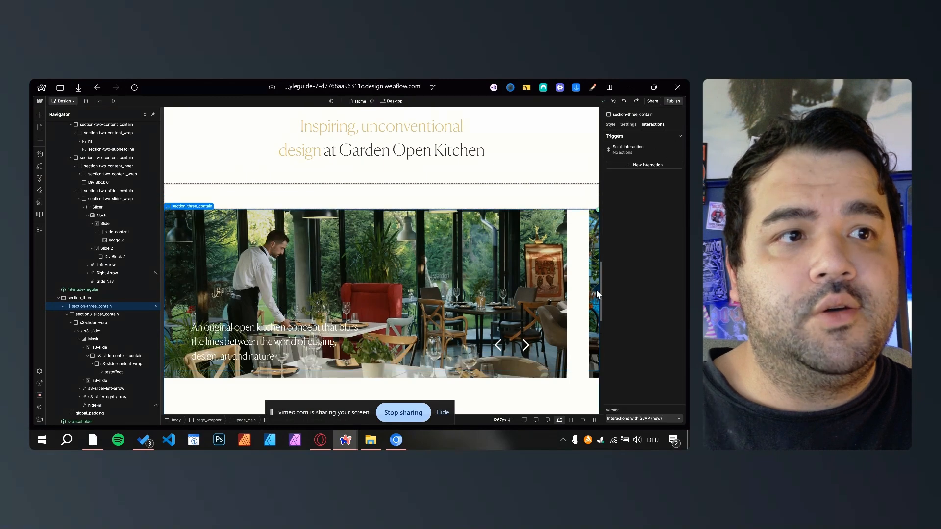
Step: Switch section-three_contain to Classic Interactions, add a Scroll into view trigger and look through its available actions
{"action": "left_click", "coordinate": [626, 419]}
{"action": "left_click", "coordinate": [626, 405]}
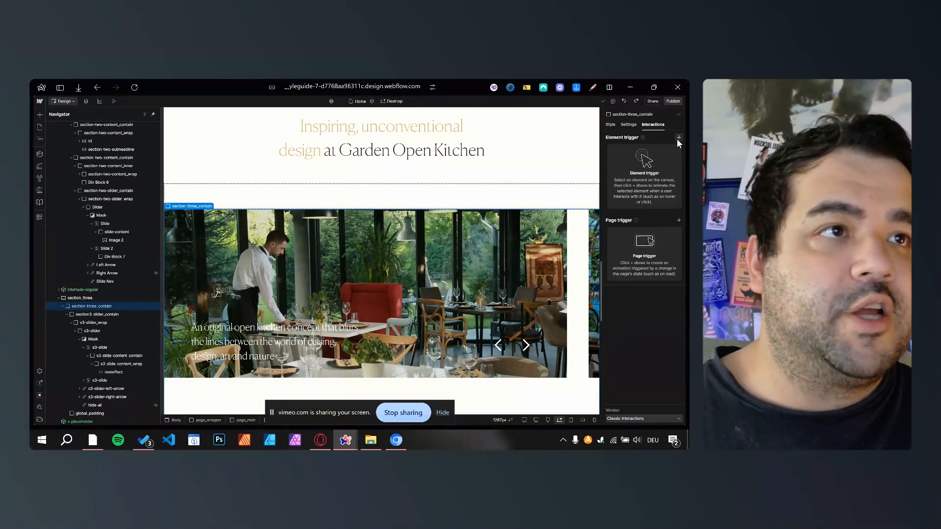
{"action": "left_click", "coordinate": [678, 138]}
{"action": "left_click", "coordinate": [640, 176]}
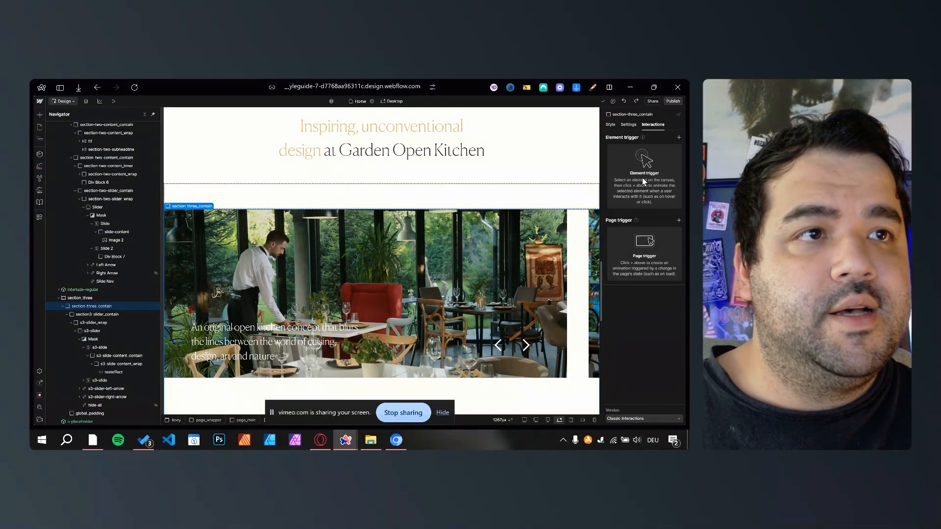
{"action": "left_click", "coordinate": [641, 174]}
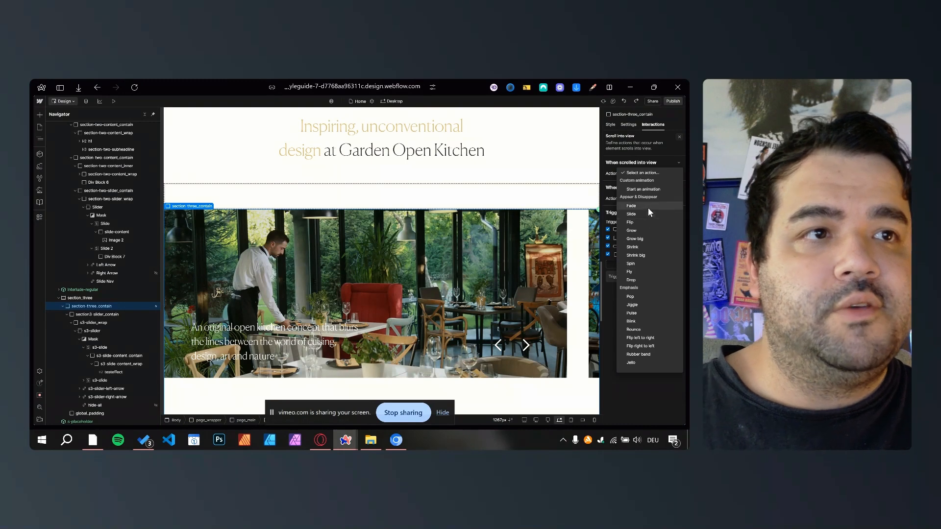
{"action": "left_click", "coordinate": [604, 332]}
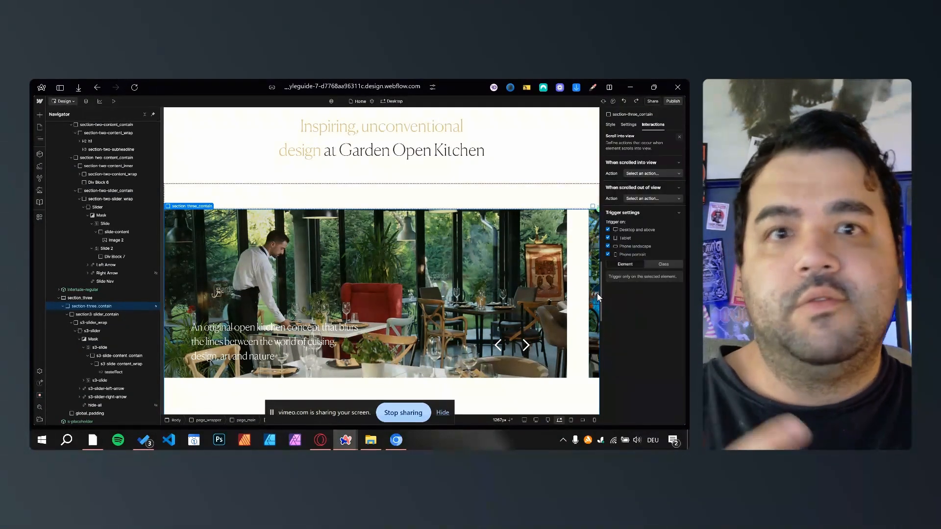
Step: Delete the classic Scroll into view trigger and switch back to Interactions with GSAP
{"action": "left_click", "coordinate": [679, 136]}
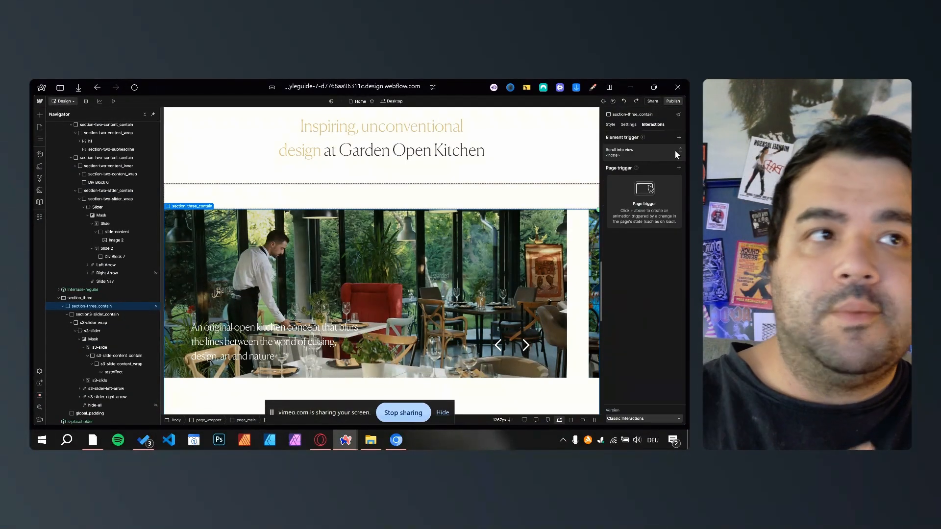
{"action": "left_click", "coordinate": [680, 148]}
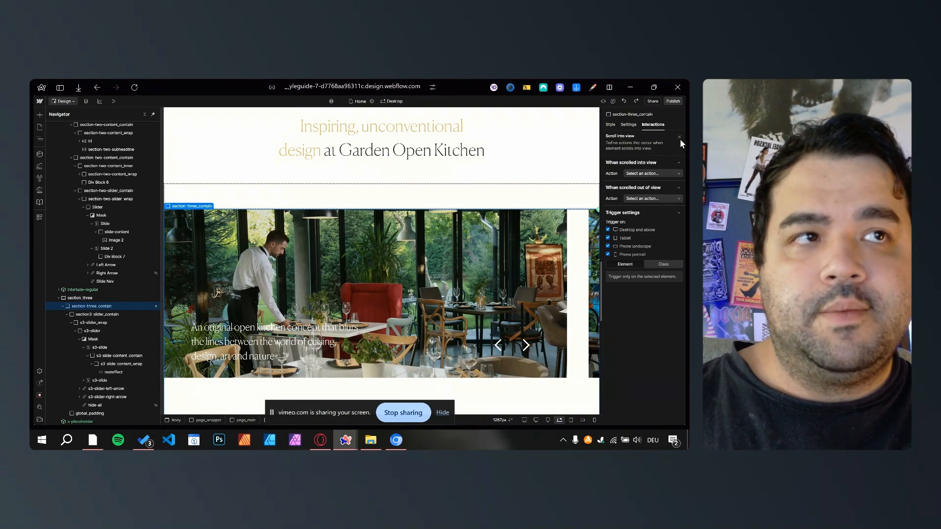
{"action": "left_click", "coordinate": [680, 138]}
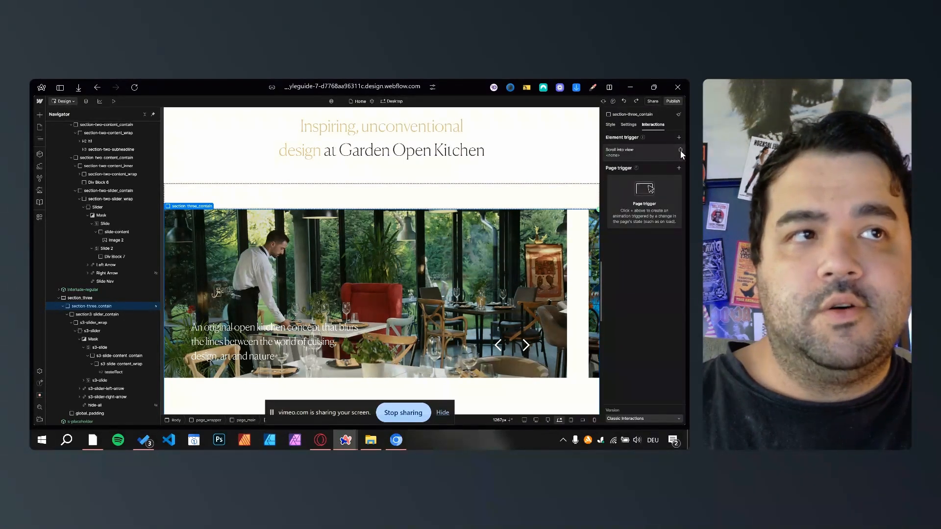
{"action": "left_click", "coordinate": [680, 151]}
{"action": "left_click", "coordinate": [677, 140]}
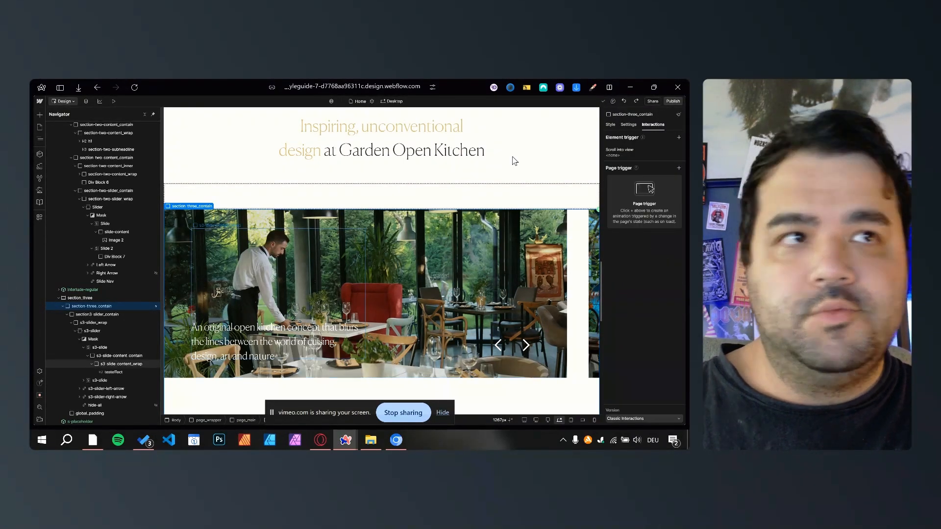
{"action": "left_click", "coordinate": [680, 151]}
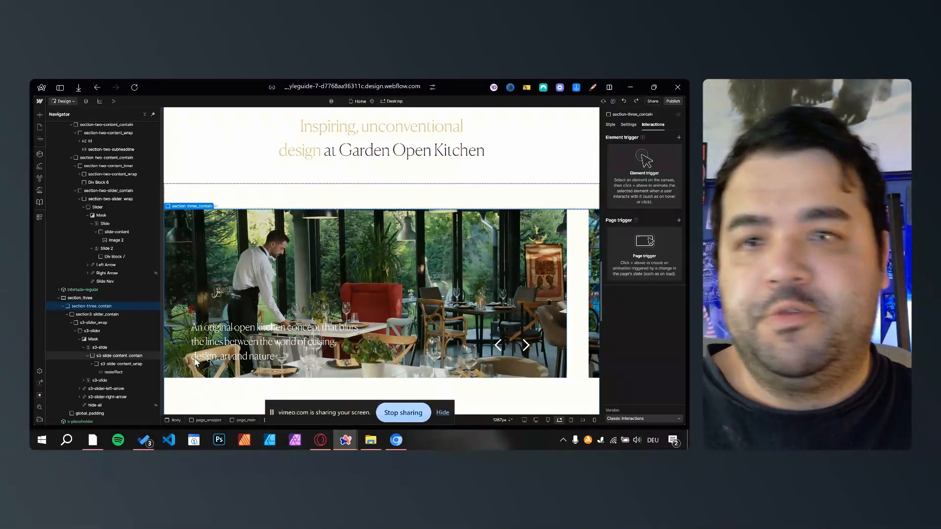
{"action": "left_click", "coordinate": [615, 417]}
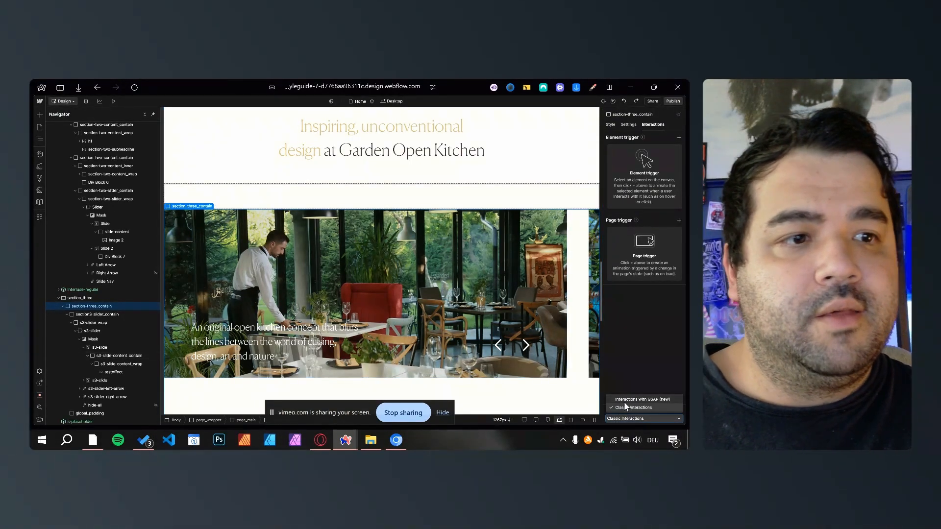
{"action": "left_click", "coordinate": [624, 400]}
Step: Examine the target types and scope options in the Scroll interaction's trigger settings, keeping the section-three_contain class and all matching elements
{"action": "left_click", "coordinate": [629, 148]}
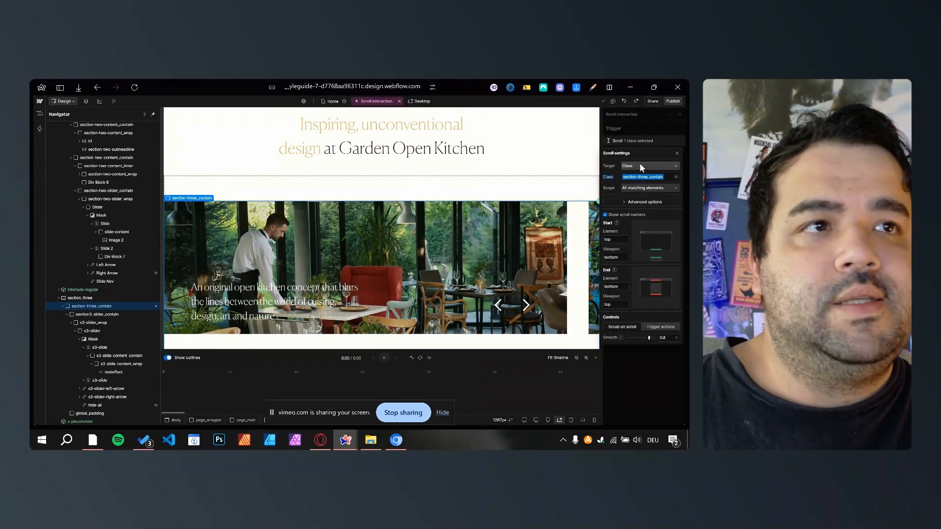
{"action": "left_click", "coordinate": [639, 163]}
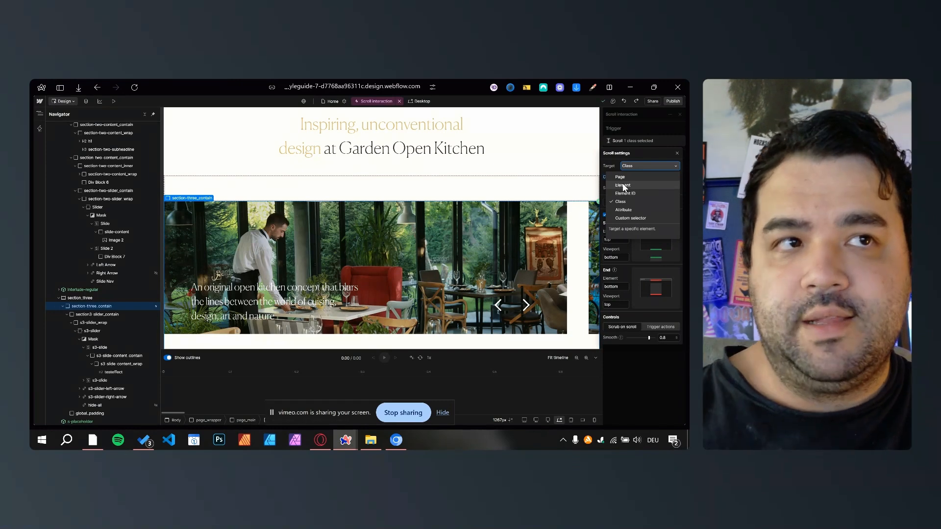
{"action": "left_click", "coordinate": [621, 201]}
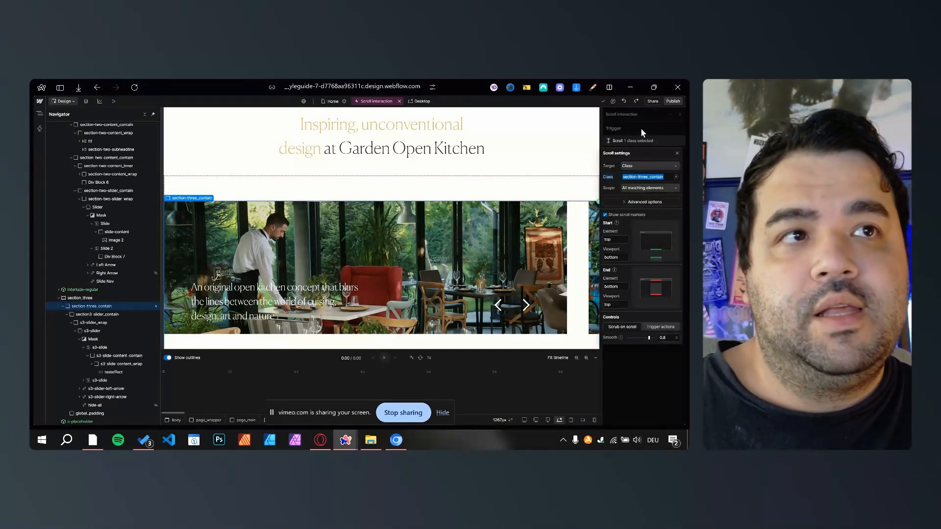
{"action": "left_click", "coordinate": [640, 127]}
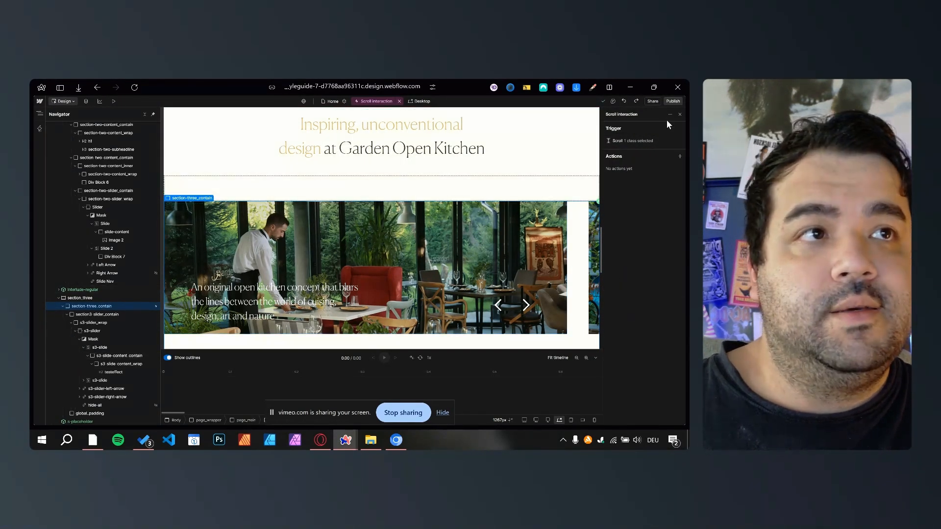
{"action": "left_click", "coordinate": [679, 114]}
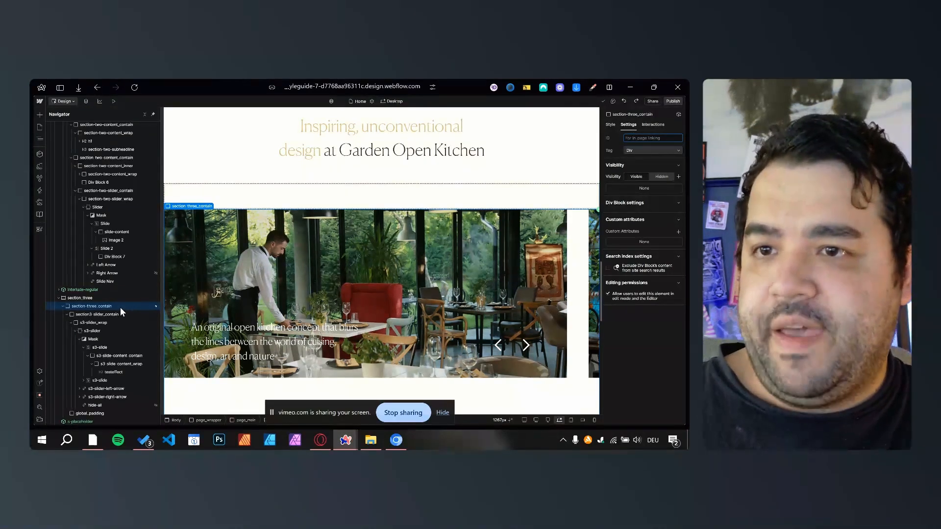
{"action": "left_click", "coordinate": [652, 126]}
{"action": "left_click", "coordinate": [610, 157]}
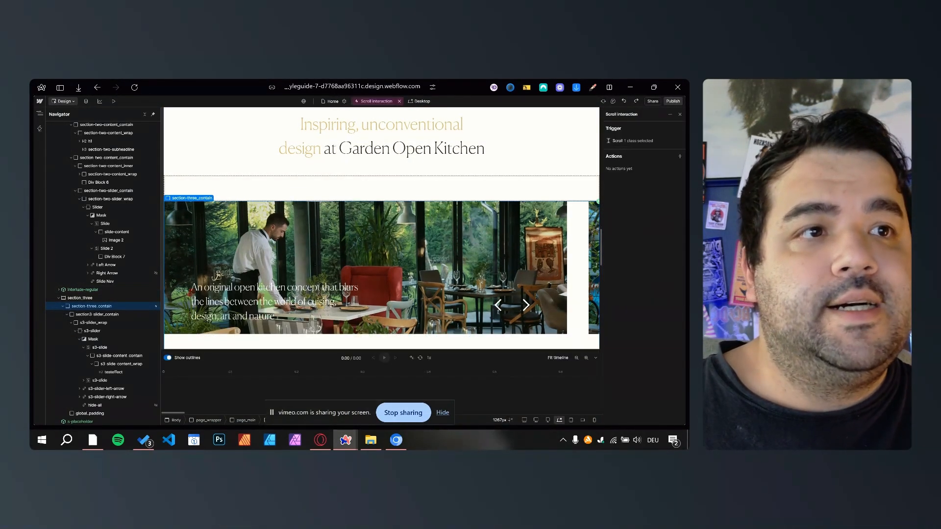
{"action": "left_click", "coordinate": [632, 141]}
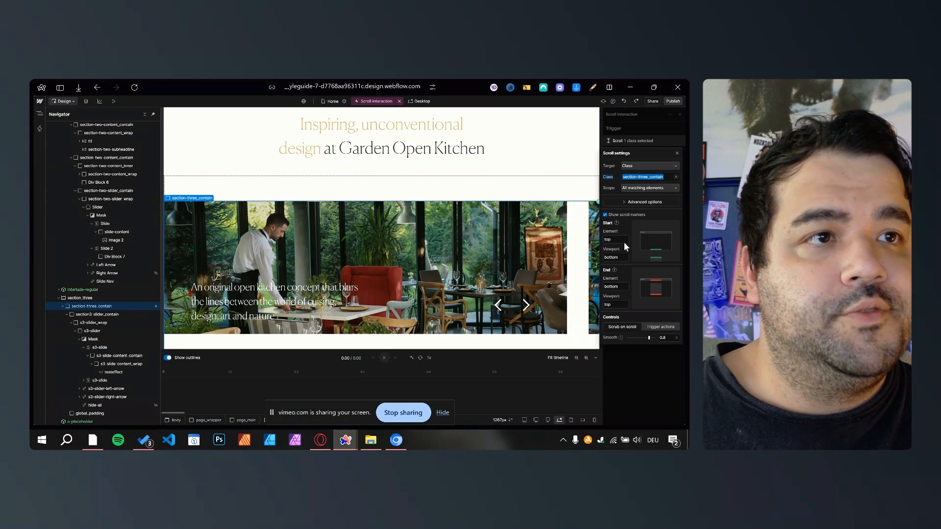
{"action": "left_click", "coordinate": [634, 169]}
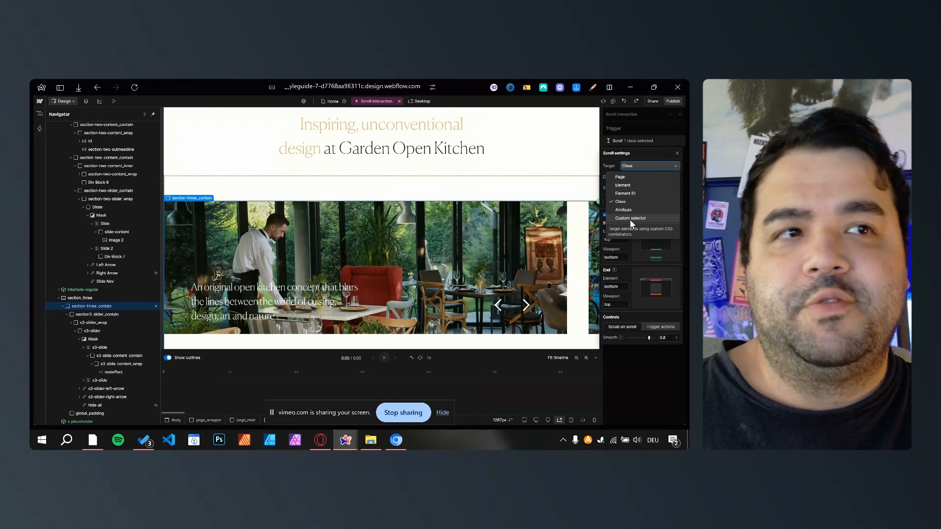
{"action": "left_click", "coordinate": [634, 249]}
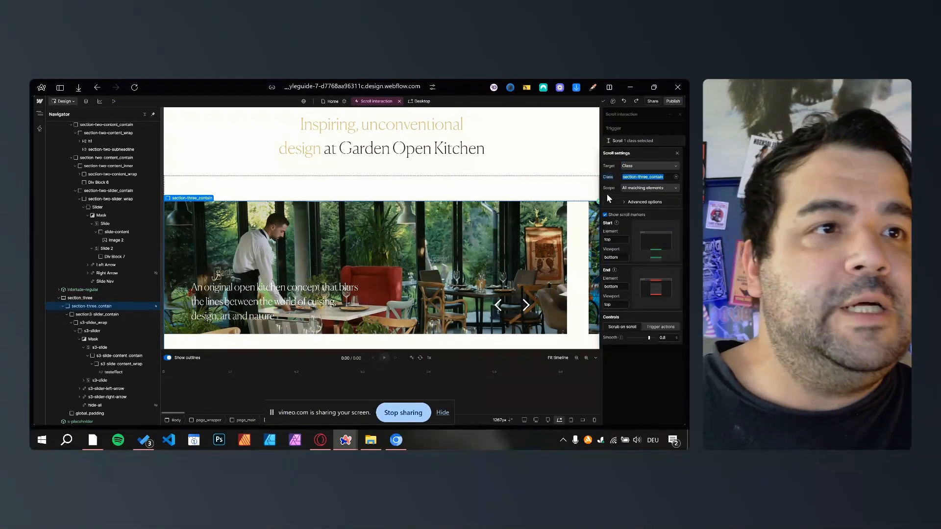
{"action": "left_click", "coordinate": [633, 190]}
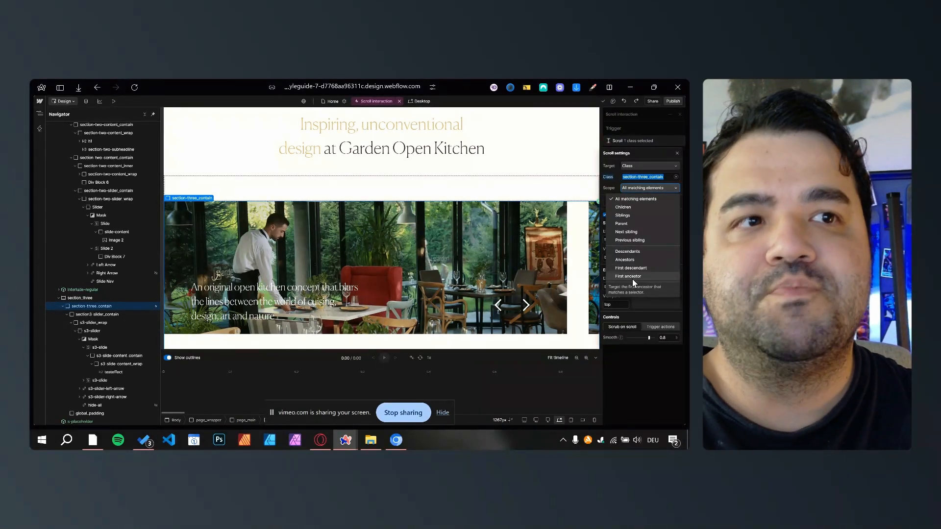
{"action": "left_click", "coordinate": [638, 316]}
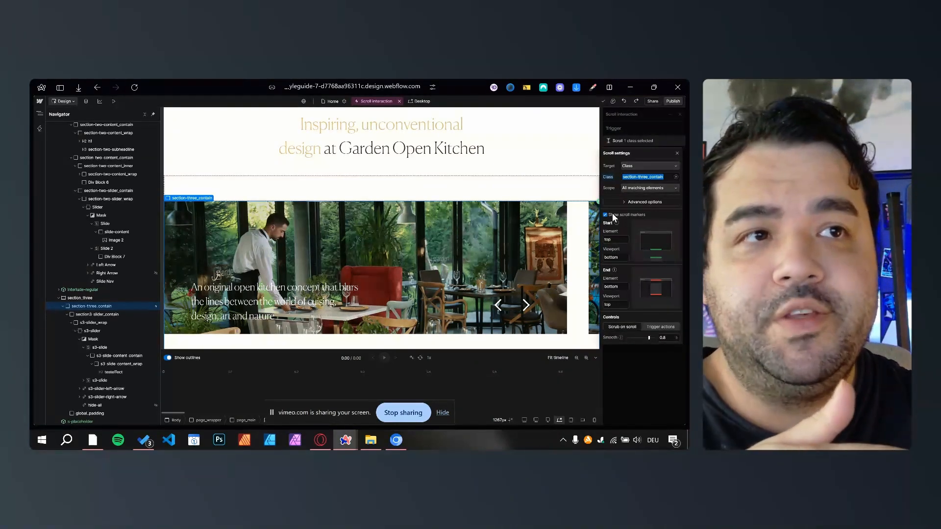
Step: Try a scroll start position of 50% on the trigger element and clear the start's viewport position
{"action": "scroll", "coordinate": [550, 249], "scroll_direction": "down", "scroll_amount": 1}
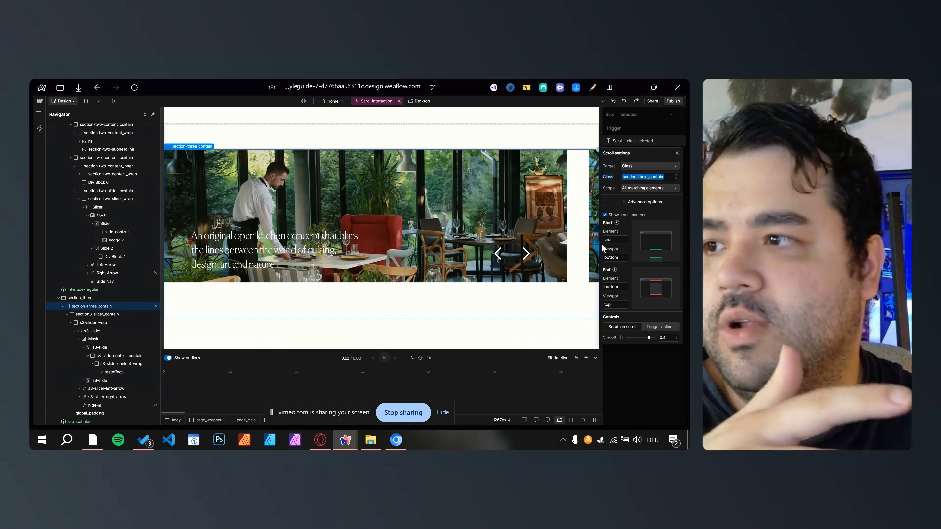
{"action": "left_click", "coordinate": [620, 238]}
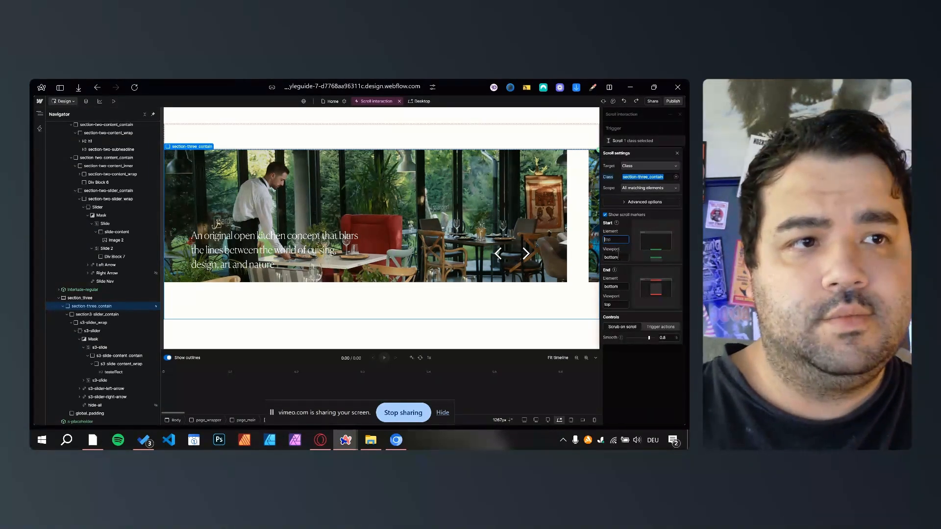
{"action": "key", "text": "BackSpace"}
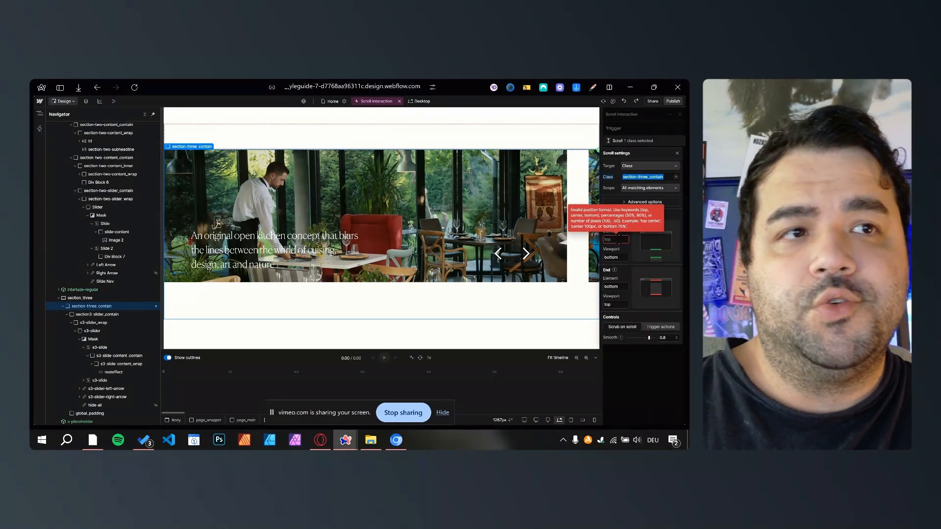
{"action": "type", "text": "50%"}
{"action": "key", "text": "Tab"}
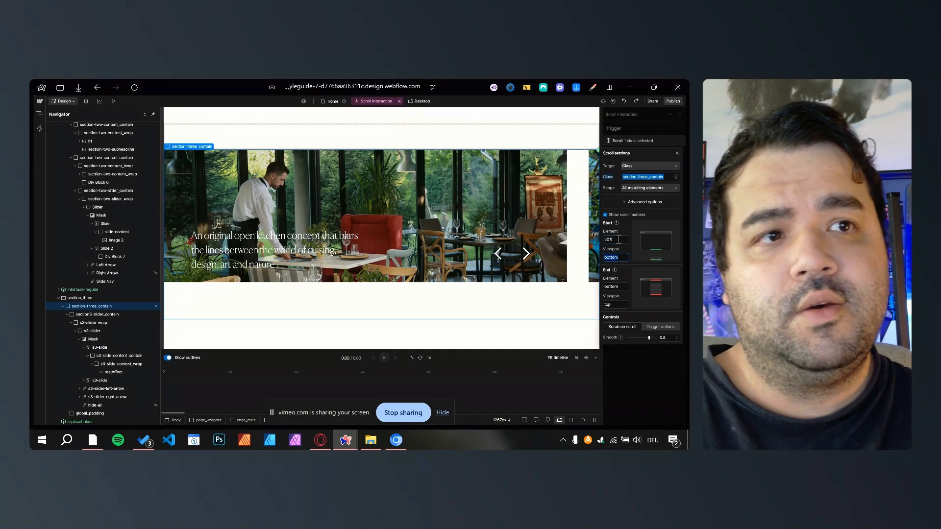
{"action": "key", "text": "BackSpace"}
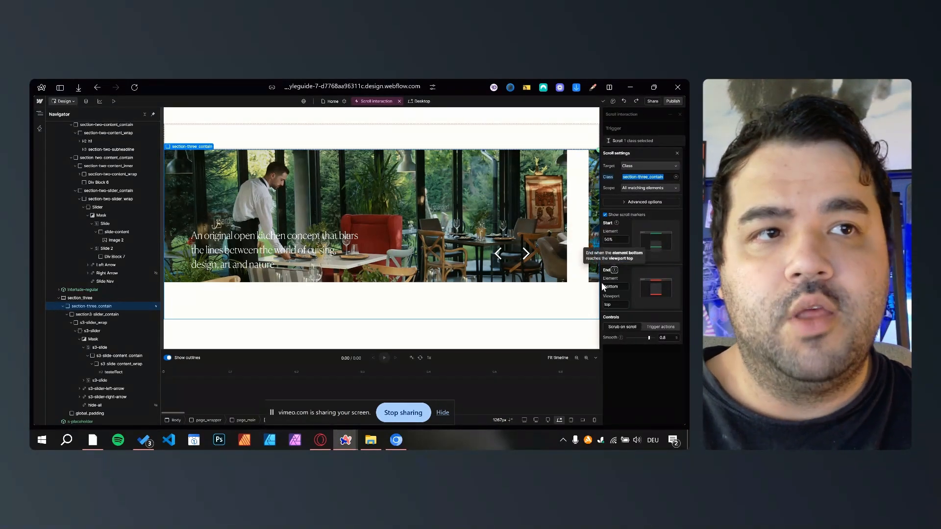
Step: Set the scroll start back to element top and viewport bottom, and close the scroll settings
{"action": "left_click", "coordinate": [619, 240]}
{"action": "type", "text": "top"}
{"action": "key", "text": "Tab"}
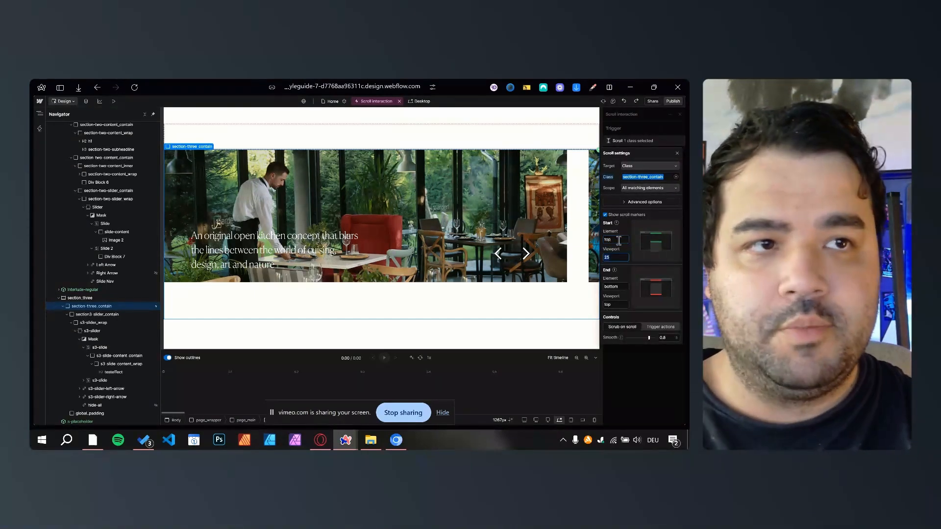
{"action": "type", "text": "bottom"}
{"action": "key", "text": "Tab"}
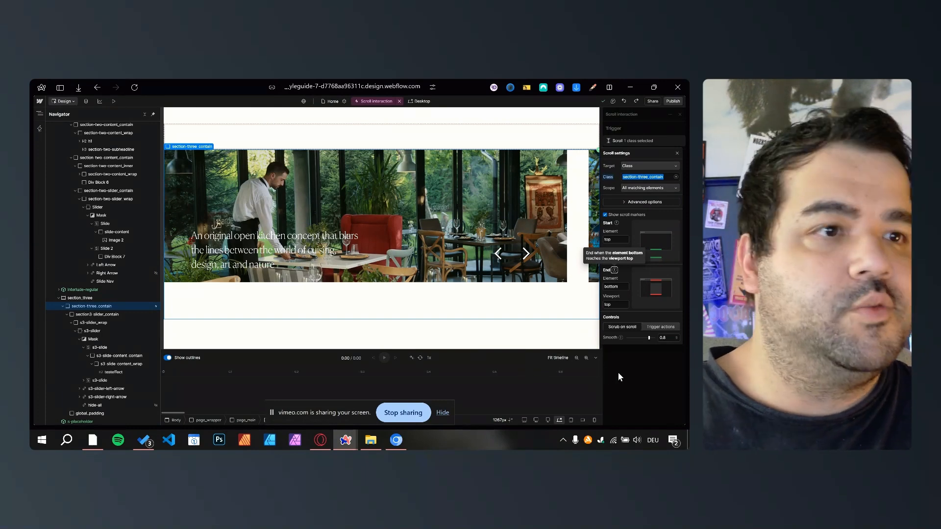
{"action": "left_click", "coordinate": [677, 153]}
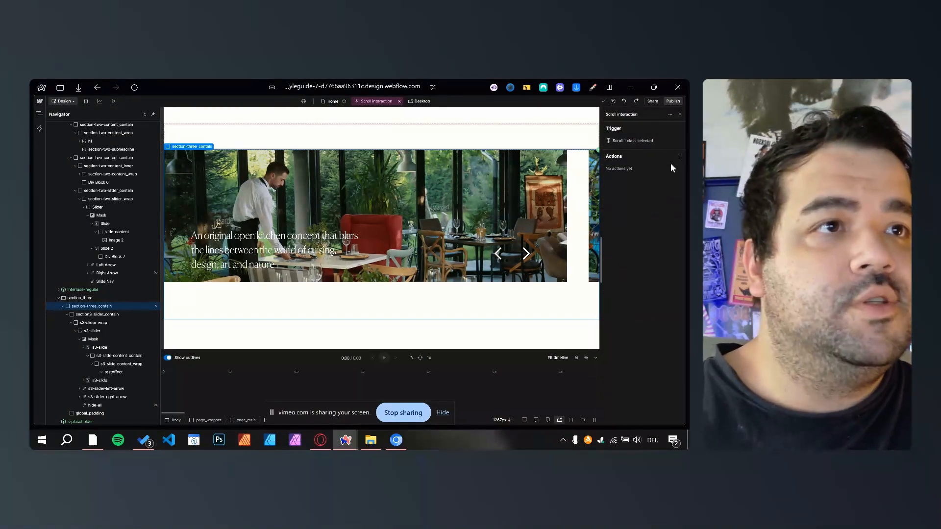
{"action": "left_click", "coordinate": [638, 142]}
{"action": "left_click", "coordinate": [628, 141]}
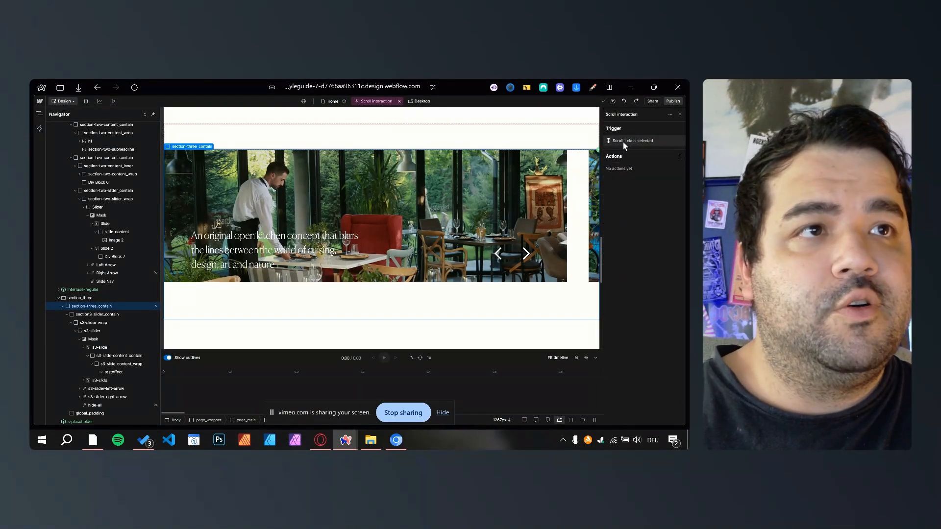
{"action": "left_click", "coordinate": [628, 141]}
{"action": "left_click", "coordinate": [623, 140]}
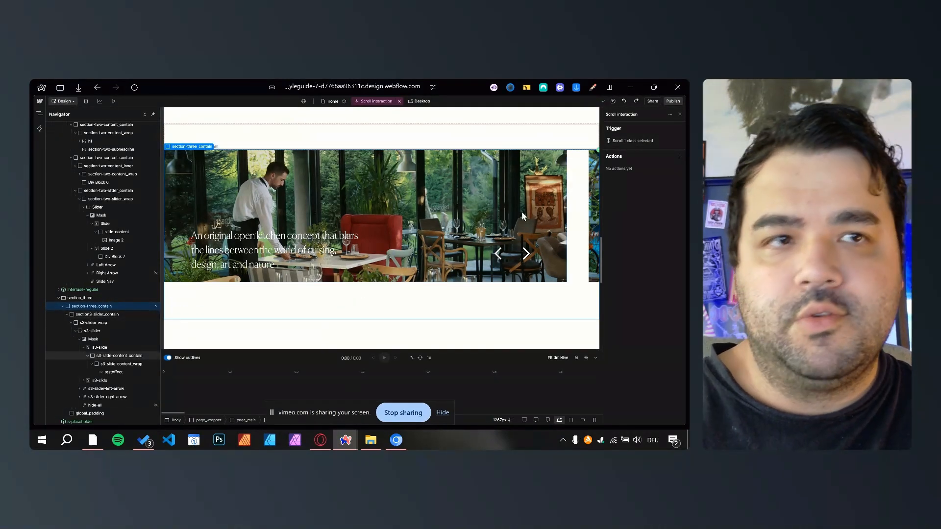
Step: Add a Custom action to the Scroll interaction and open its target settings
{"action": "left_click", "coordinate": [680, 156]}
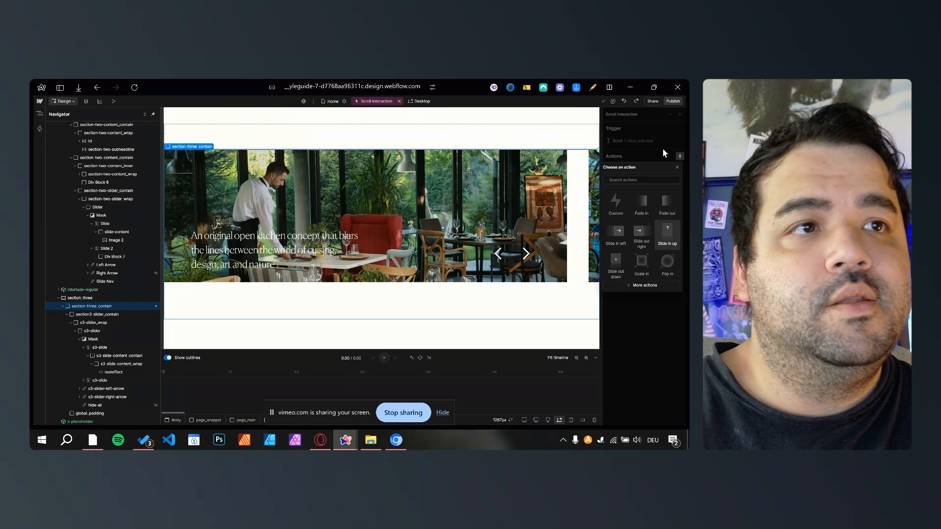
{"action": "left_click", "coordinate": [616, 203]}
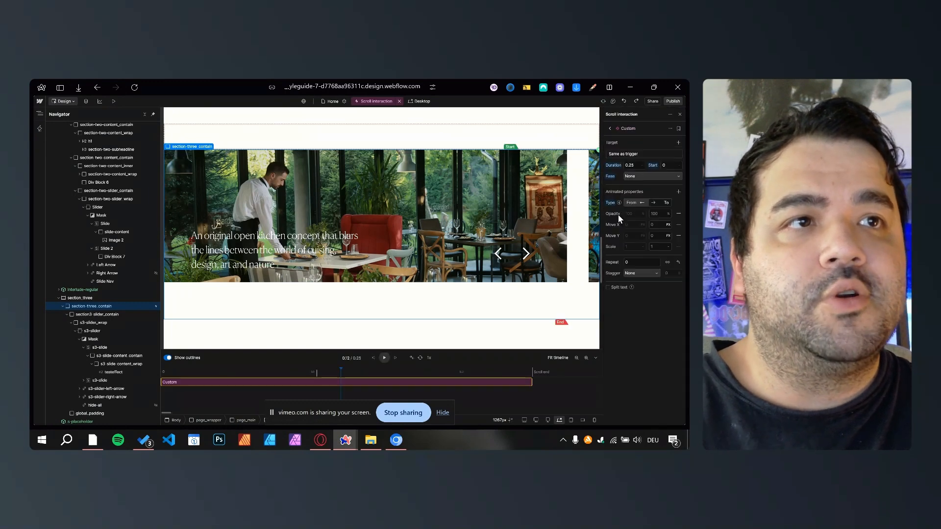
{"action": "left_click", "coordinate": [628, 154]}
{"action": "left_click", "coordinate": [630, 157]}
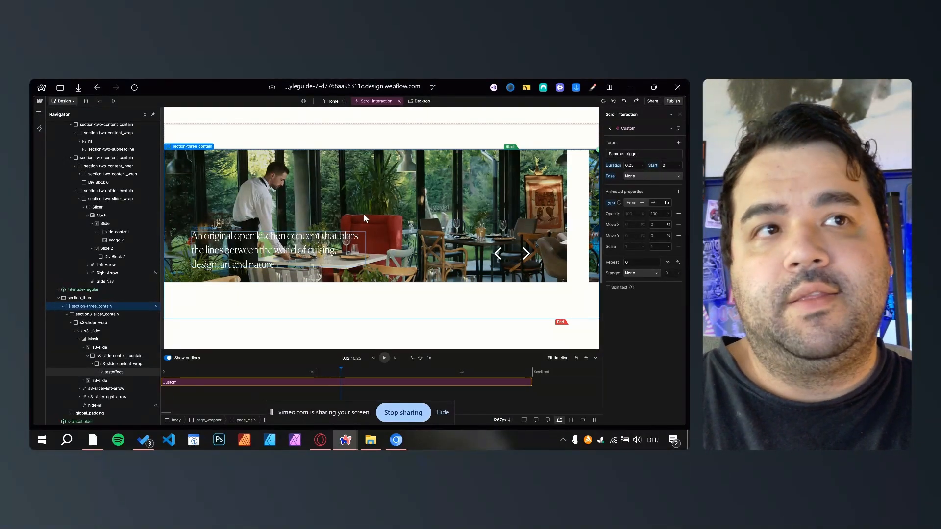
Step: Examine the target types for the Custom action with the testeffect heading selected, and leave the interaction
{"action": "left_click", "coordinate": [357, 235]}
{"action": "left_click", "coordinate": [629, 154]}
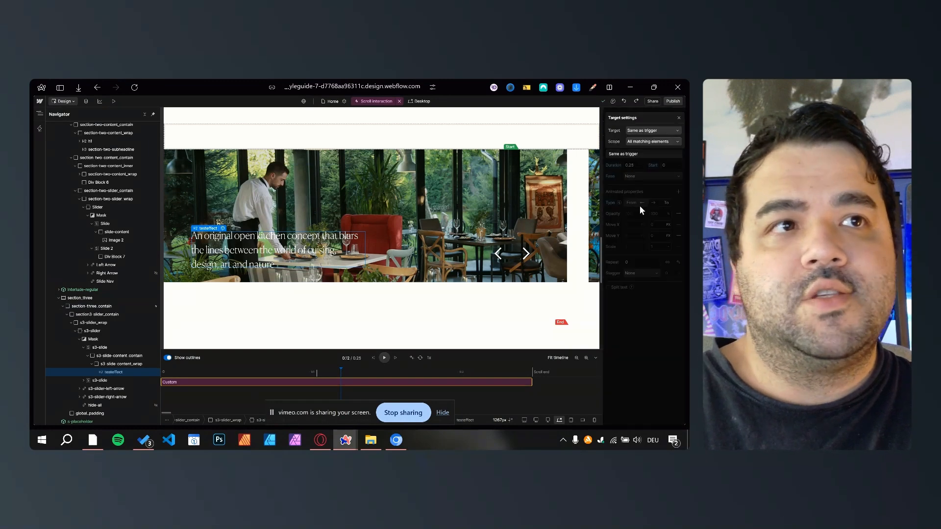
{"action": "left_click", "coordinate": [642, 131]}
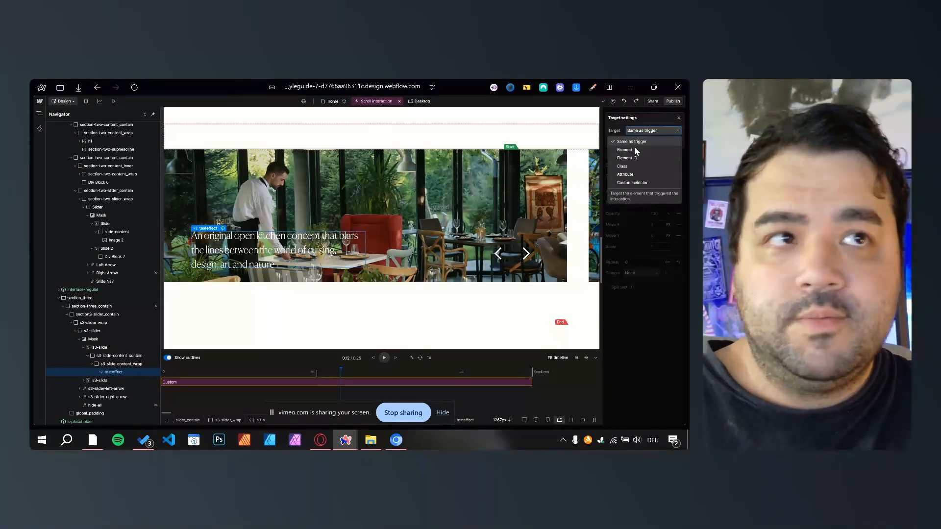
{"action": "left_click", "coordinate": [628, 322]}
{"action": "left_click", "coordinate": [613, 206]}
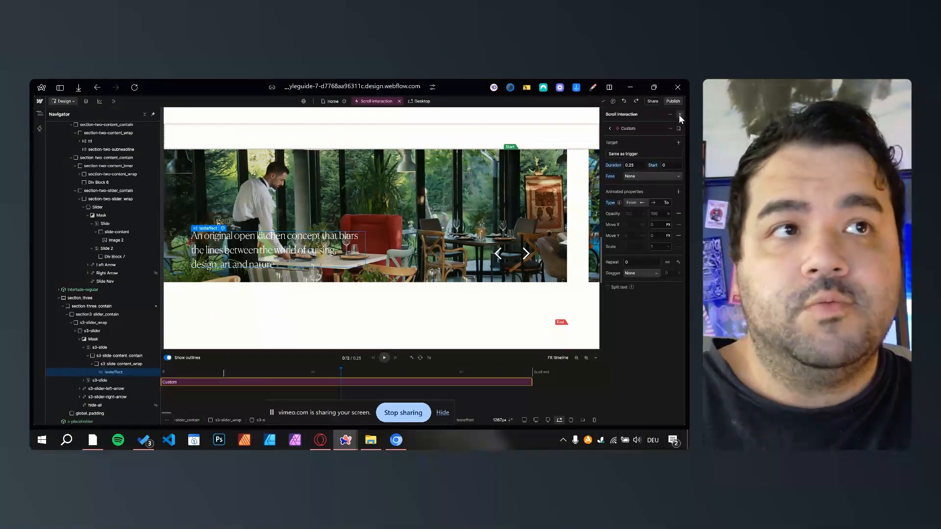
{"action": "left_click", "coordinate": [679, 115]}
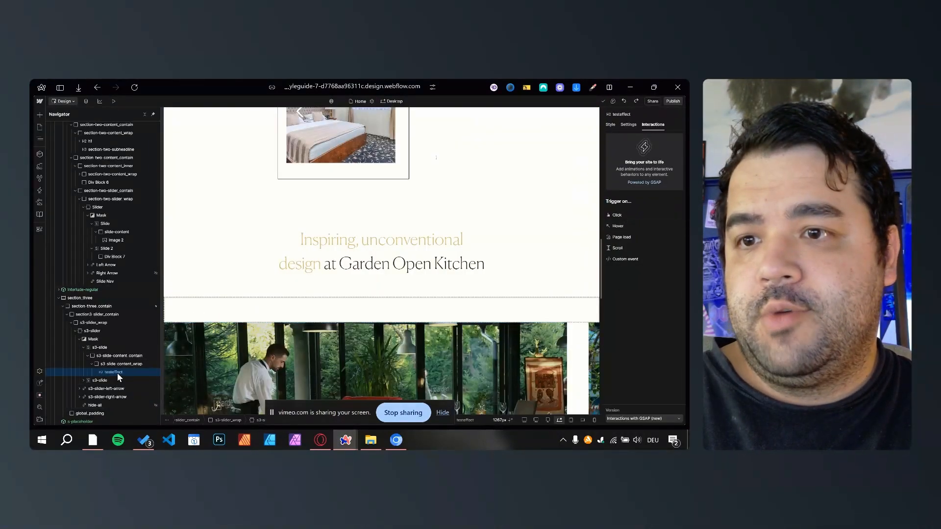
Step: Add a custom attribute named effect with the value one to the testeffect heading on the slide
{"action": "left_click", "coordinate": [119, 365]}
{"action": "scroll", "coordinate": [288, 294], "scroll_direction": "down", "scroll_amount": 3}
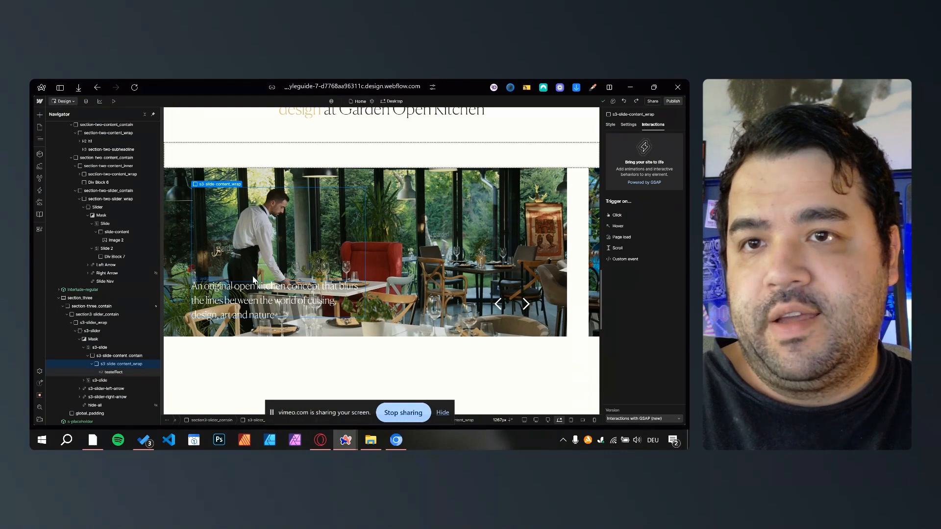
{"action": "left_click", "coordinate": [288, 294]}
{"action": "left_click", "coordinate": [626, 124]}
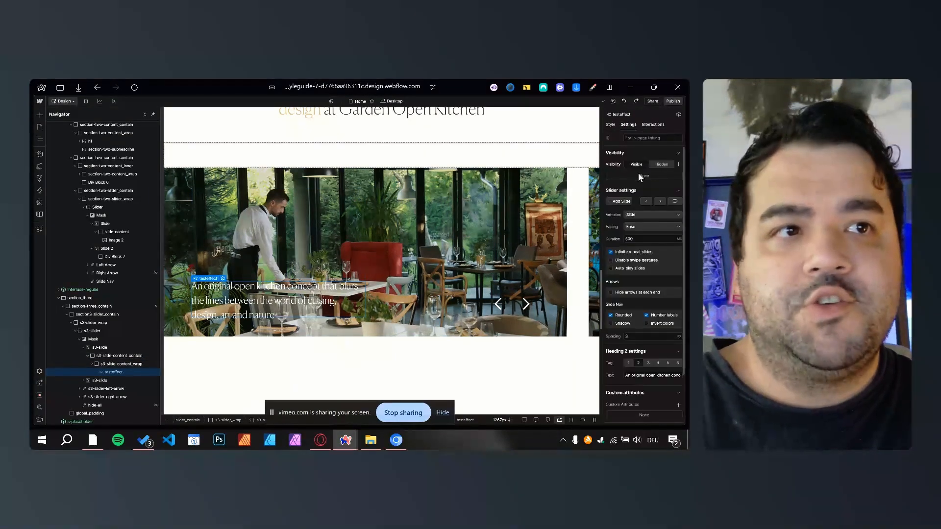
{"action": "scroll", "coordinate": [681, 360], "scroll_direction": "down", "scroll_amount": 2}
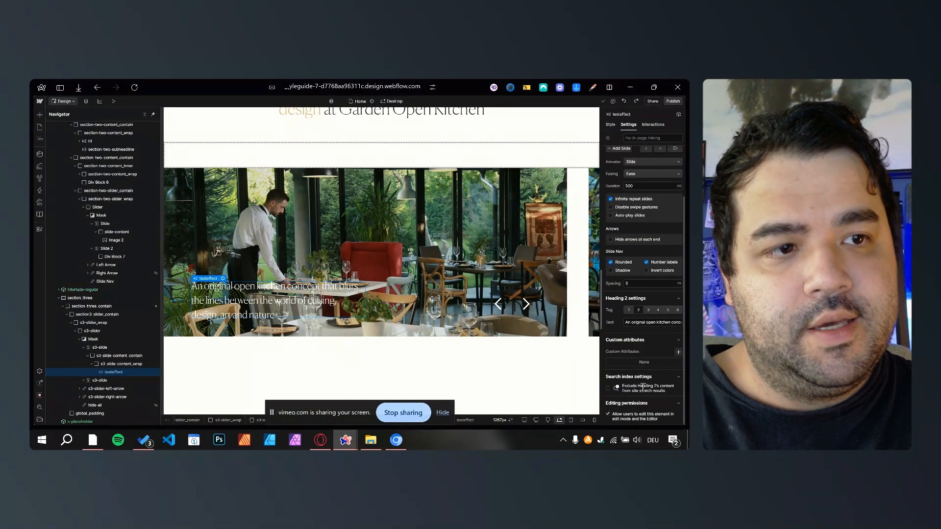
{"action": "left_click", "coordinate": [678, 351]}
{"action": "type", "text": "effect"}
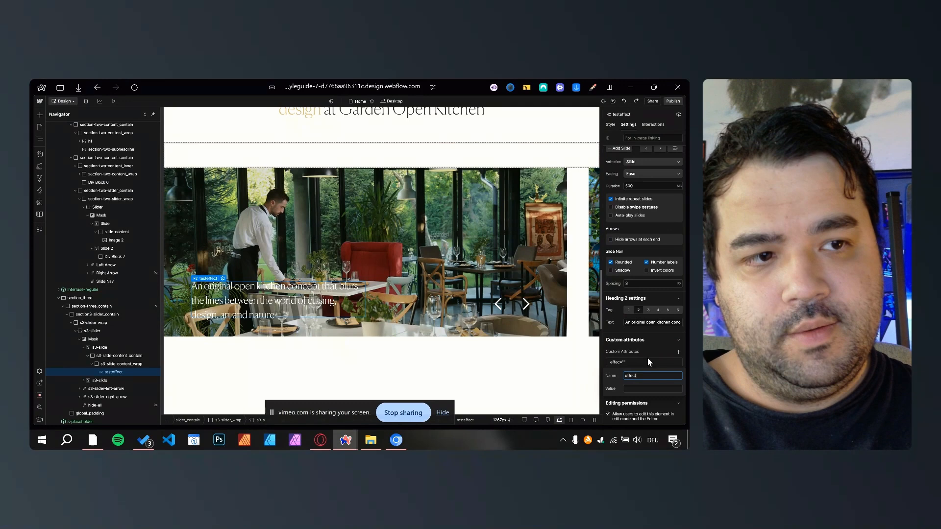
{"action": "left_click", "coordinate": [629, 388]}
{"action": "type", "text": "e"}
{"action": "key", "text": "BackSpace"}
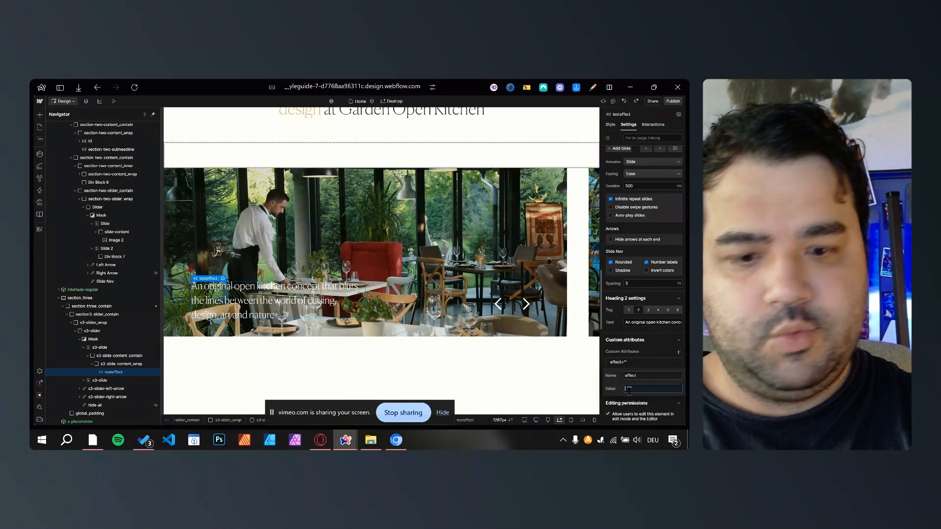
{"action": "type", "text": "one"}
{"action": "key", "text": "Return"}
{"action": "left_click", "coordinate": [616, 328]}
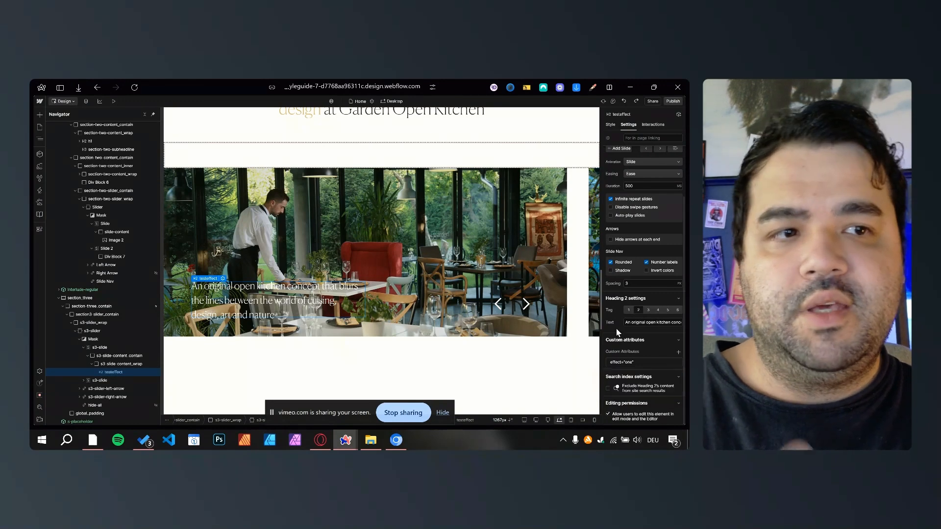
Step: Reopen the Scroll interaction on section-three_contain and open its Custom action for editing
{"action": "left_click", "coordinate": [120, 308]}
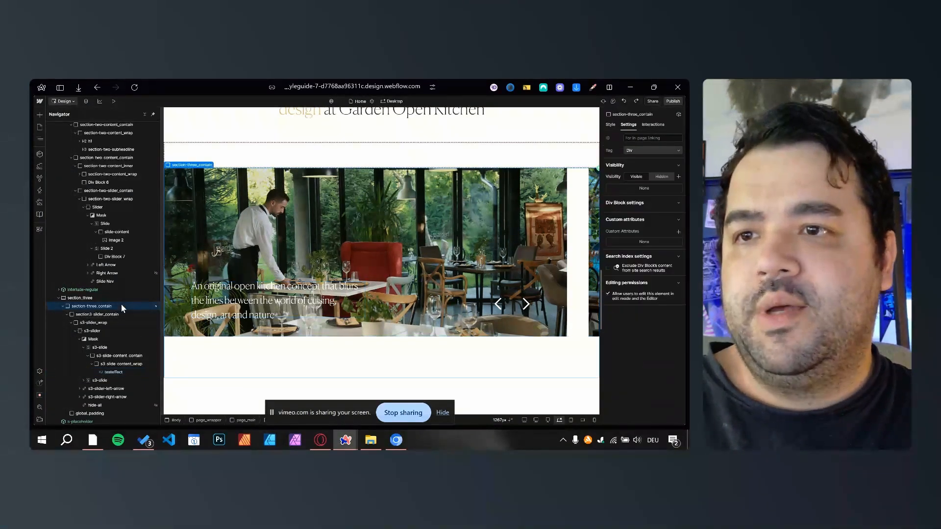
{"action": "left_click", "coordinate": [647, 125]}
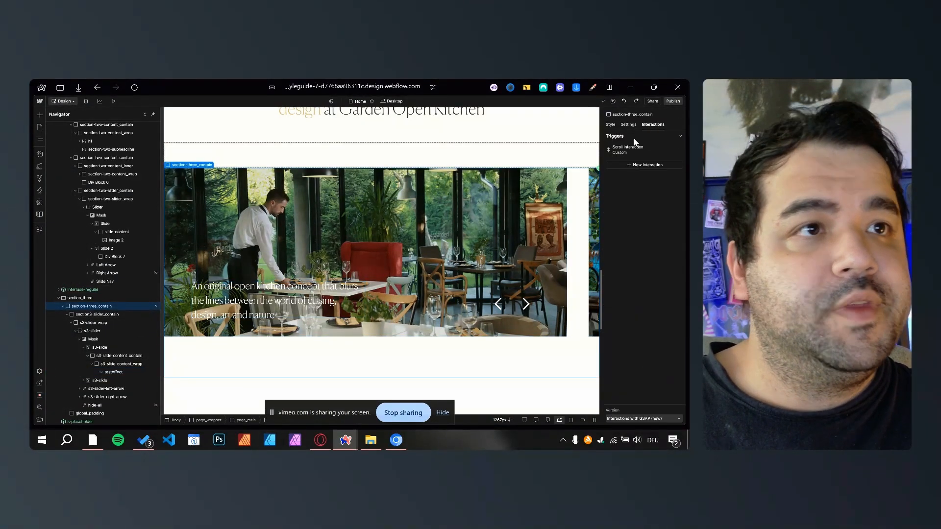
{"action": "left_click", "coordinate": [633, 149]}
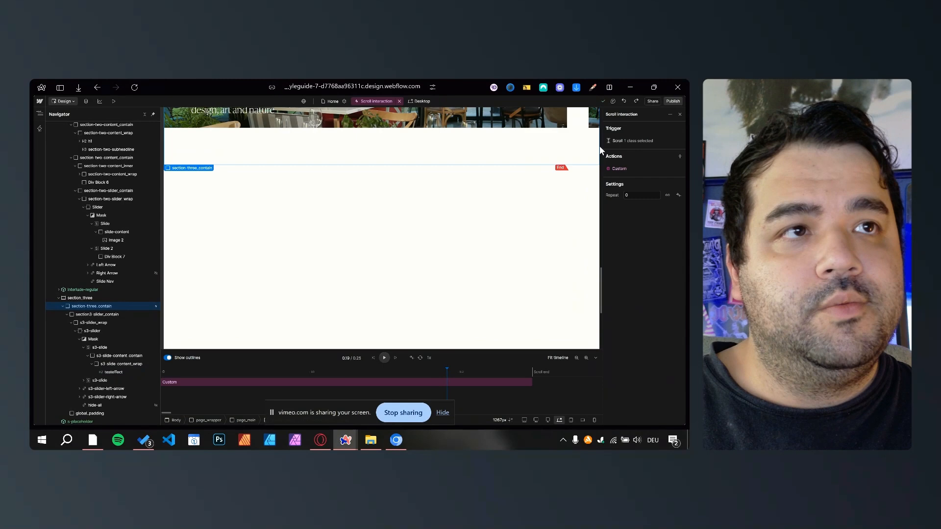
{"action": "left_click", "coordinate": [629, 142]}
{"action": "left_click", "coordinate": [629, 139]}
{"action": "left_click", "coordinate": [630, 195]}
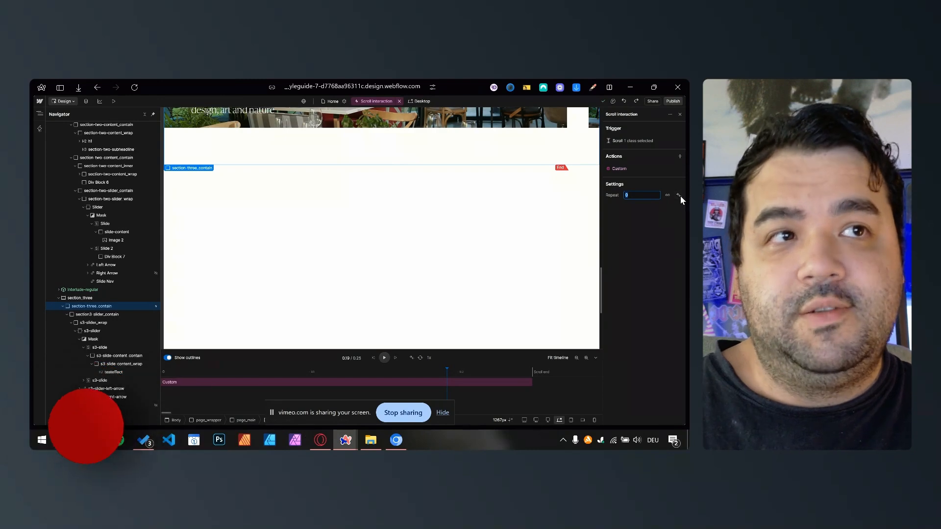
{"action": "left_click", "coordinate": [619, 170]}
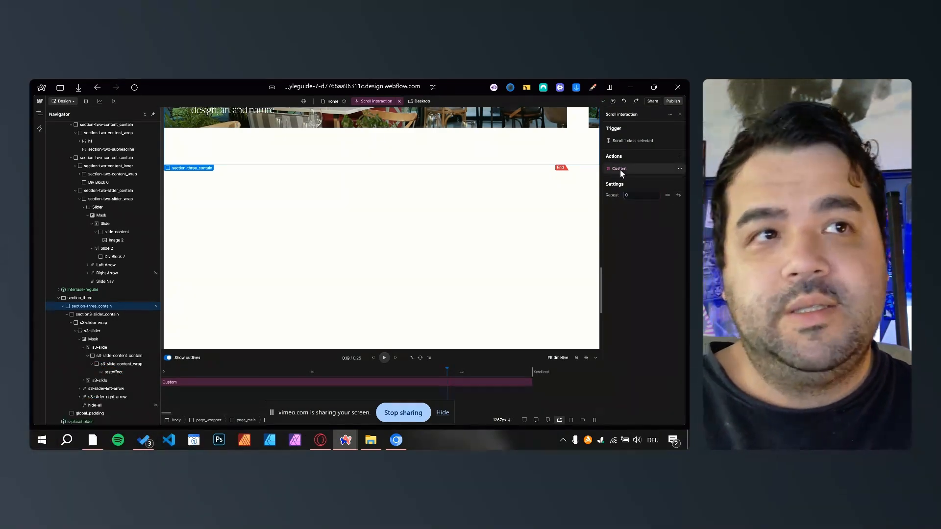
{"action": "left_click", "coordinate": [619, 169]}
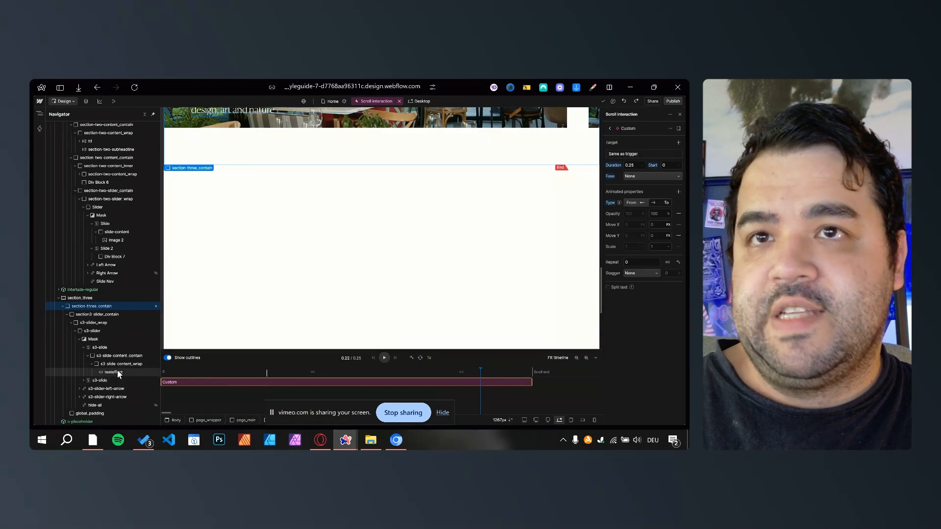
Step: Target the Custom action by attribute, with the name effect and the value one, for all matching elements
{"action": "left_click", "coordinate": [113, 372]}
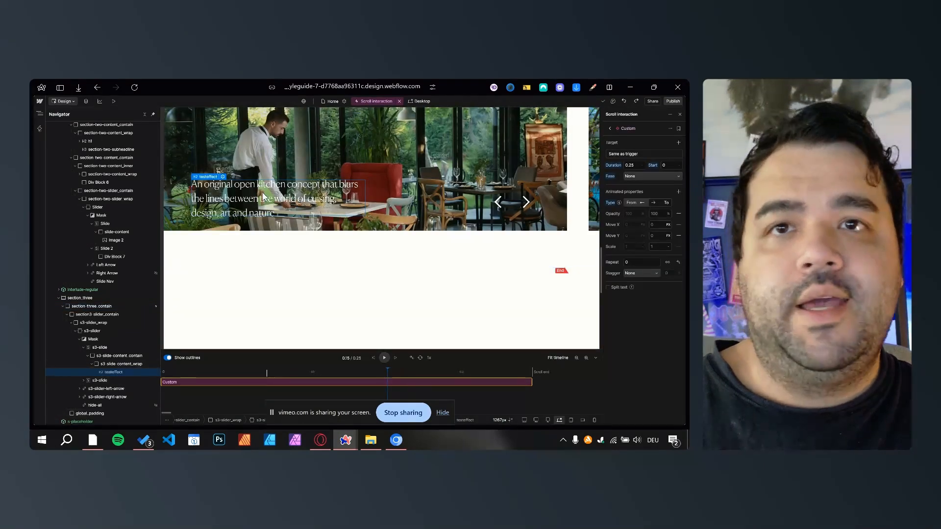
{"action": "left_click", "coordinate": [629, 154]}
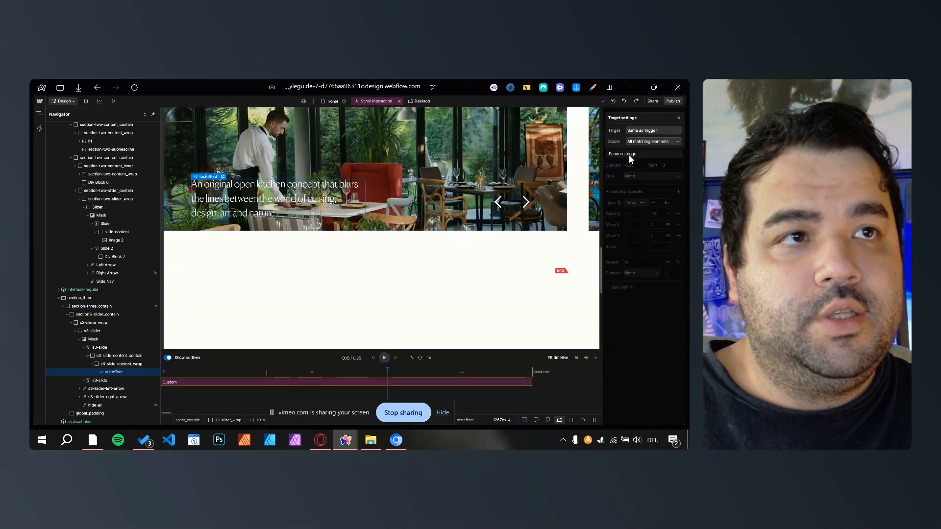
{"action": "left_click", "coordinate": [639, 131]}
{"action": "left_click", "coordinate": [633, 177]}
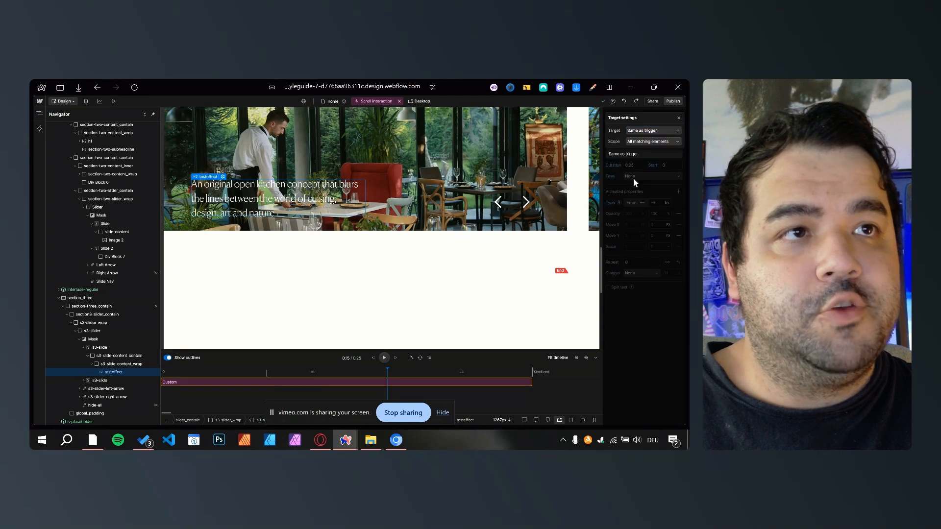
{"action": "left_click", "coordinate": [642, 189]}
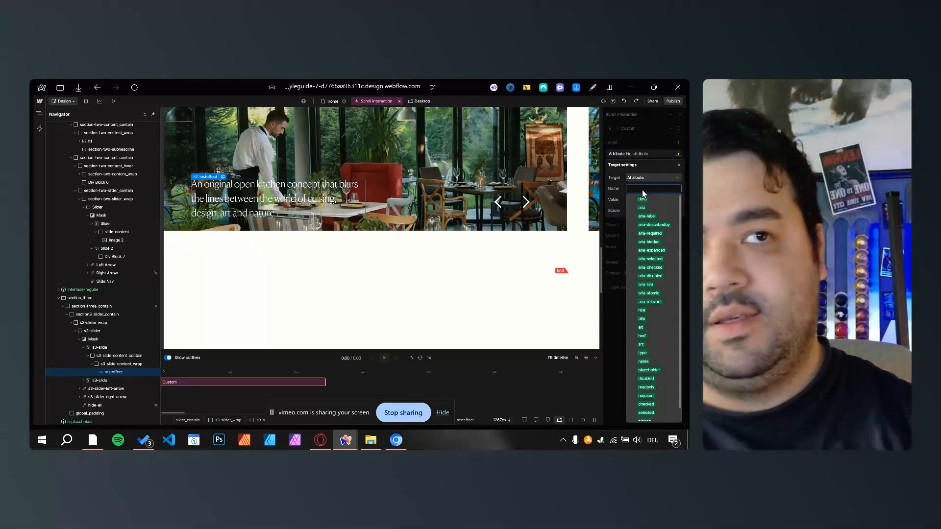
{"action": "type", "text": "effect"}
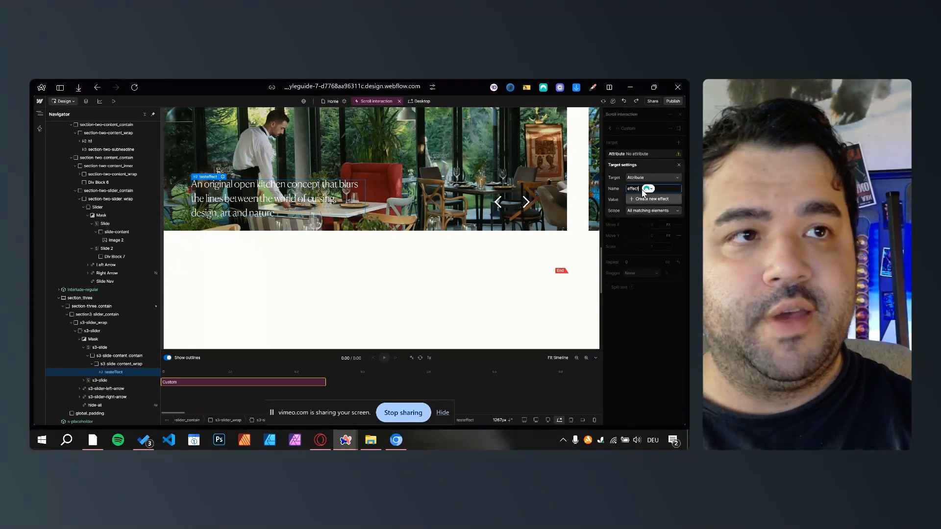
{"action": "left_click", "coordinate": [638, 210]}
{"action": "left_click", "coordinate": [643, 200]}
{"action": "type", "text": "one"}
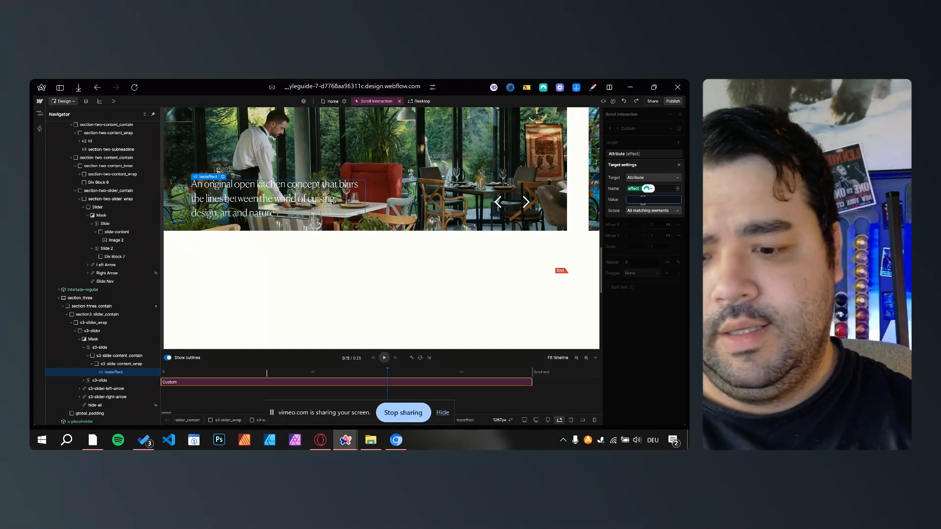
{"action": "key", "text": "Tab"}
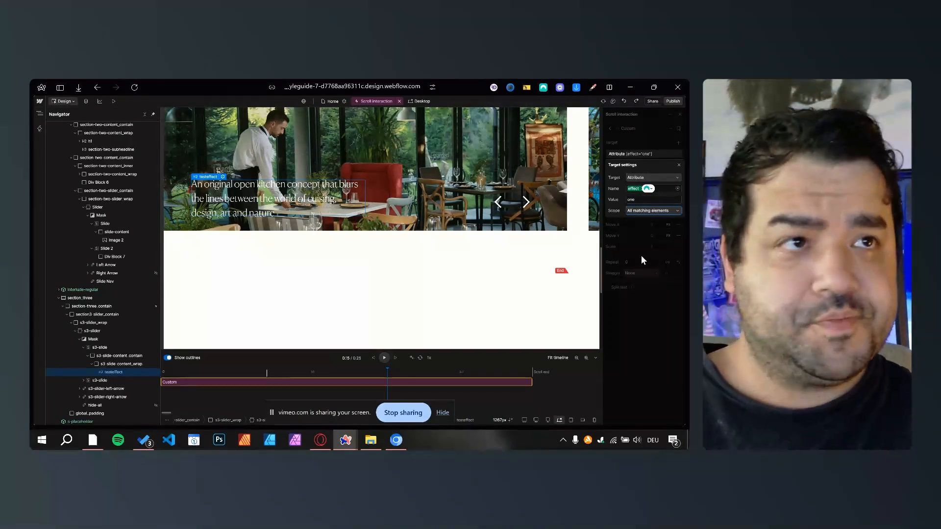
{"action": "left_click", "coordinate": [642, 252]}
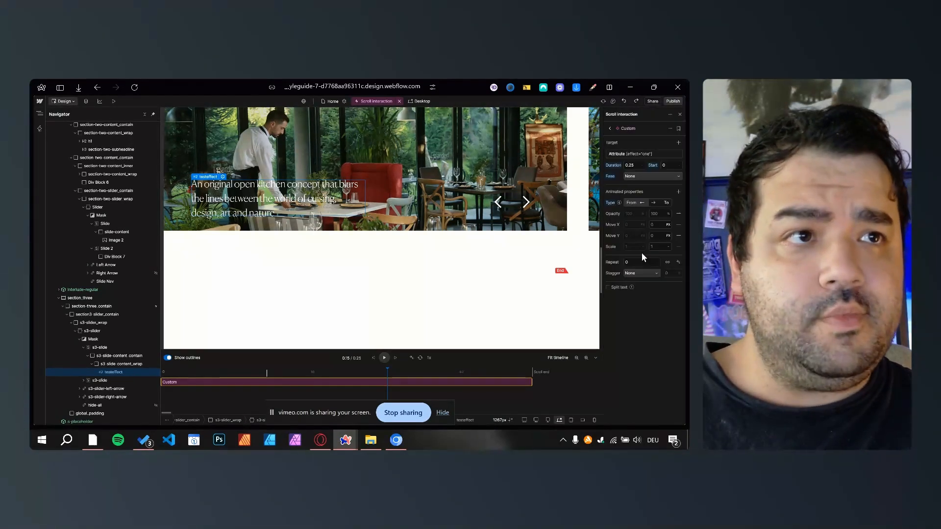
Step: Set the Custom action's ease to Power 1 in, preview the animation, and close the interaction
{"action": "left_click", "coordinate": [640, 176]}
{"action": "left_click", "coordinate": [640, 199]}
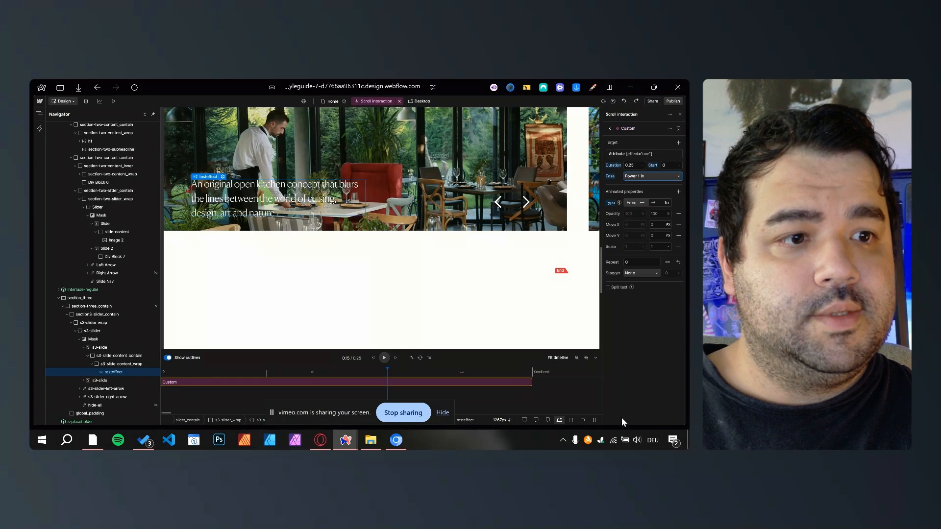
{"action": "left_click", "coordinate": [384, 357]}
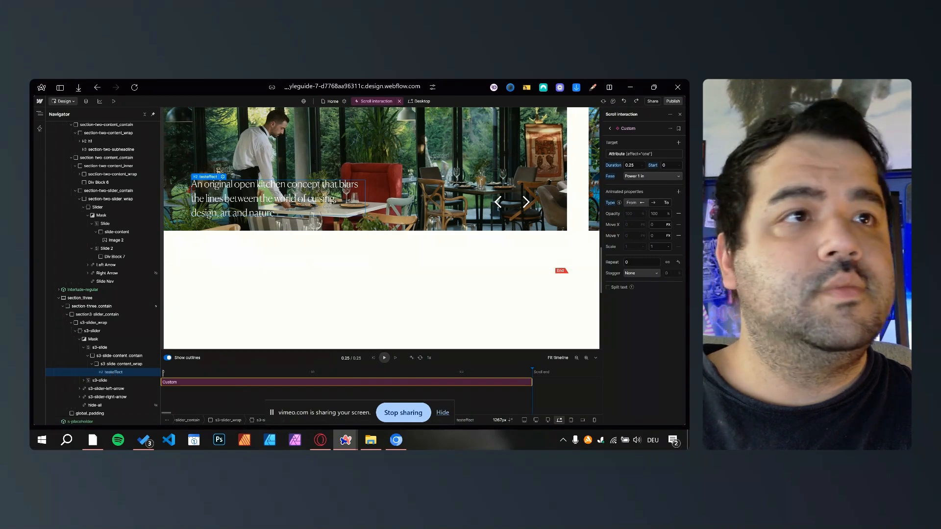
{"action": "left_click", "coordinate": [679, 114]}
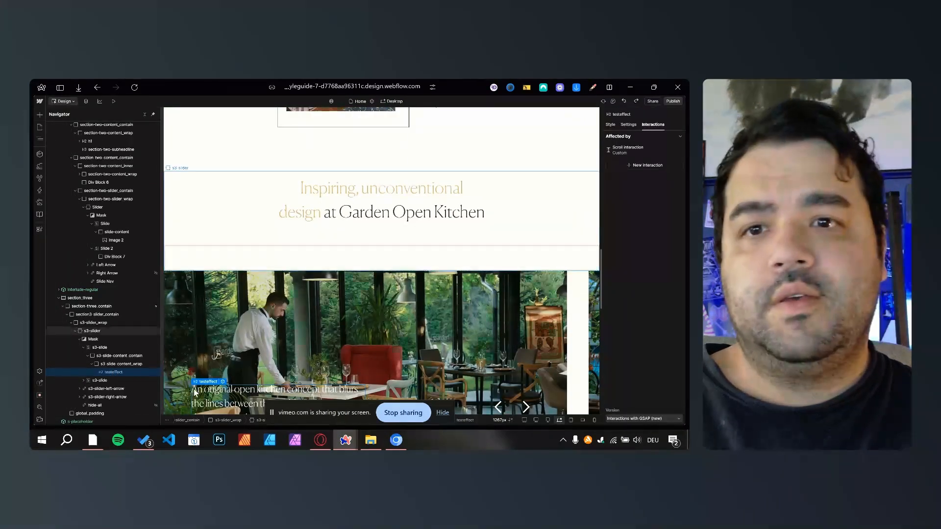
Step: Delete the effect custom attribute from the testeffect heading
{"action": "scroll", "coordinate": [240, 294], "scroll_direction": "down", "scroll_amount": 3}
{"action": "left_click", "coordinate": [628, 125]}
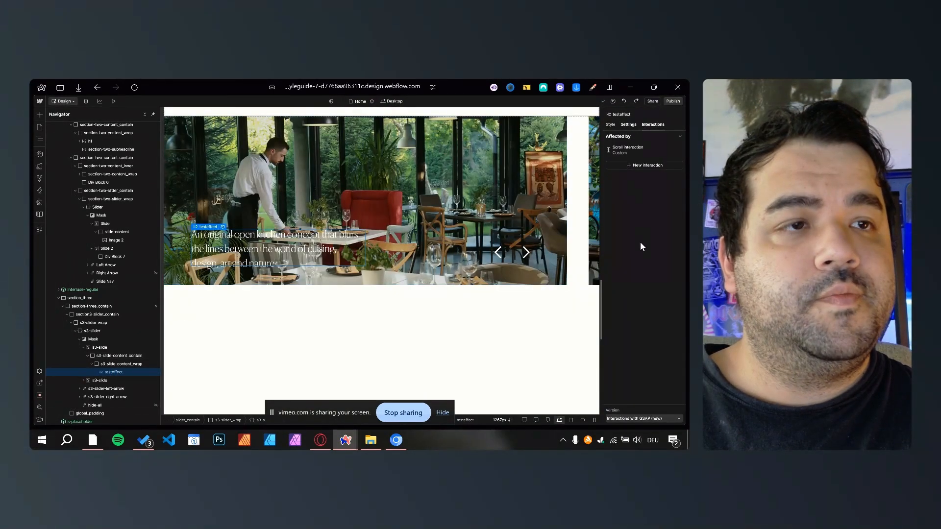
{"action": "left_click", "coordinate": [618, 362]}
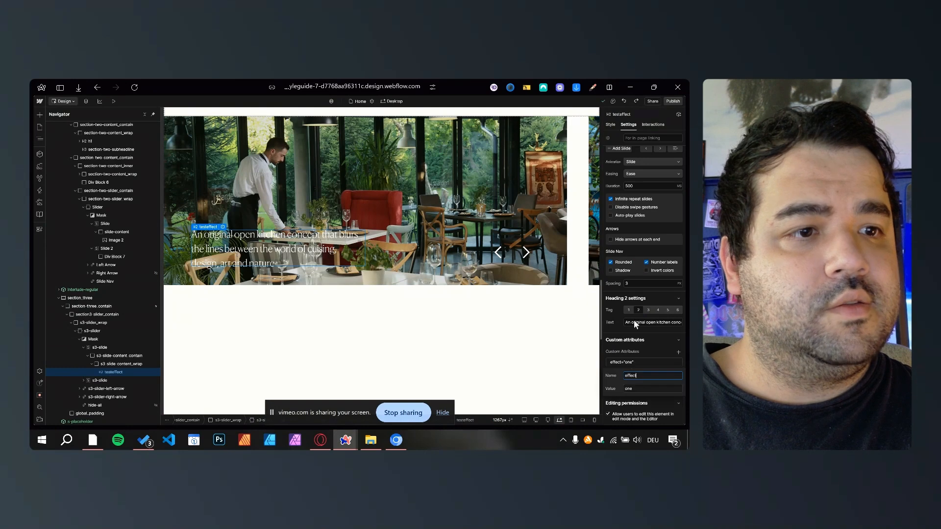
{"action": "left_click", "coordinate": [676, 362]}
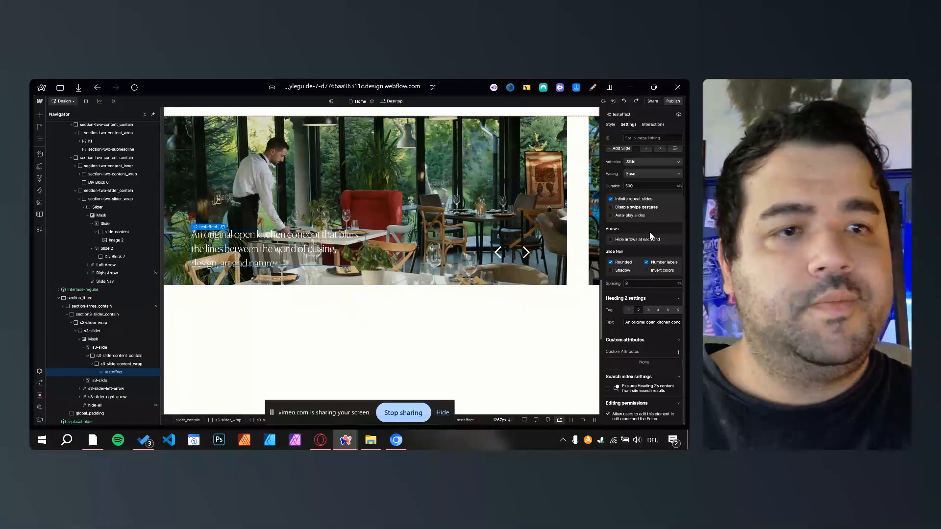
Step: Open the Scroll interaction on section-three_contain again and bring up its Custom action for editing
{"action": "left_click", "coordinate": [128, 306]}
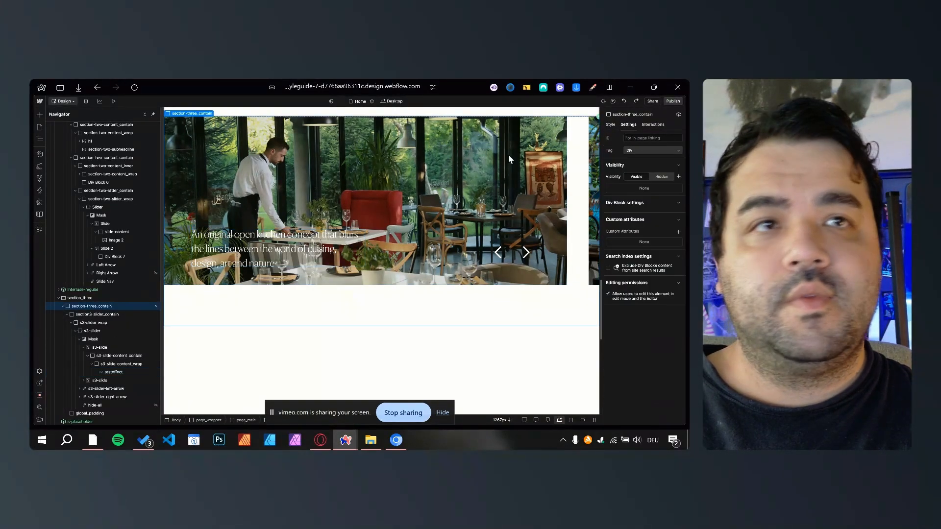
{"action": "left_click", "coordinate": [647, 124]}
{"action": "left_click", "coordinate": [637, 152]}
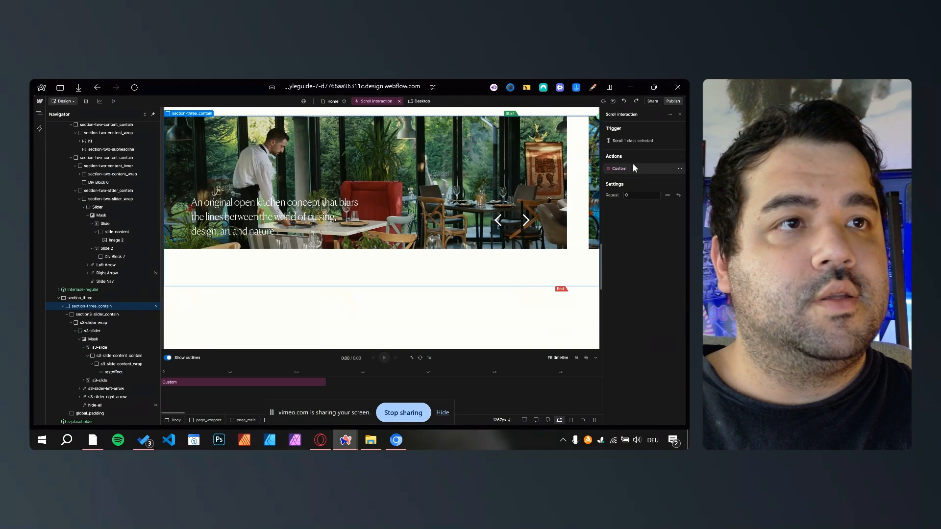
{"action": "left_click", "coordinate": [619, 169]}
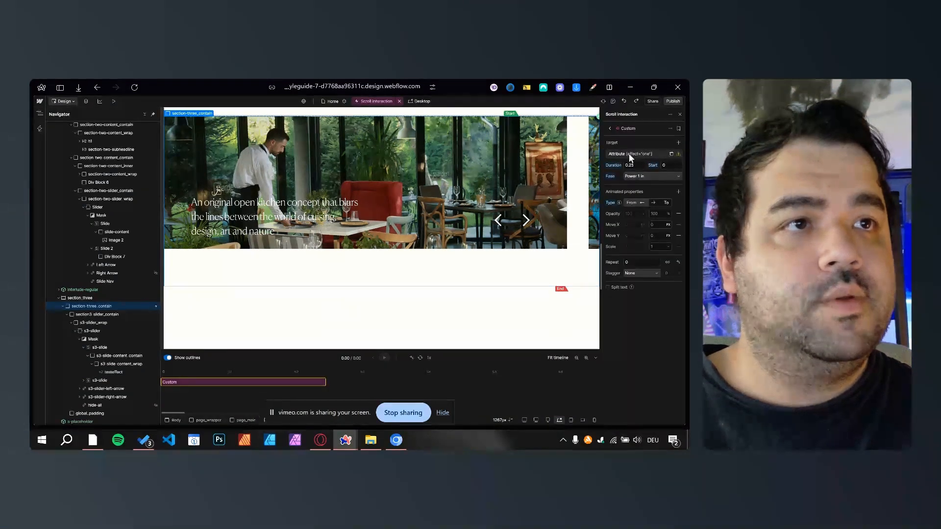
Step: Clear the Custom action's attribute target and re-enter the name effect with the value one
{"action": "left_click", "coordinate": [642, 153]}
{"action": "left_click", "coordinate": [640, 200]}
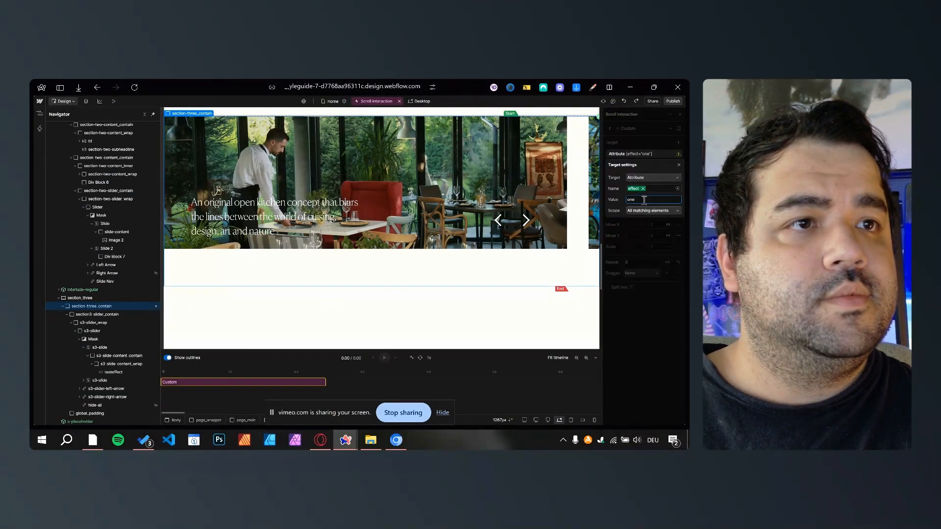
{"action": "left_click", "coordinate": [676, 189]}
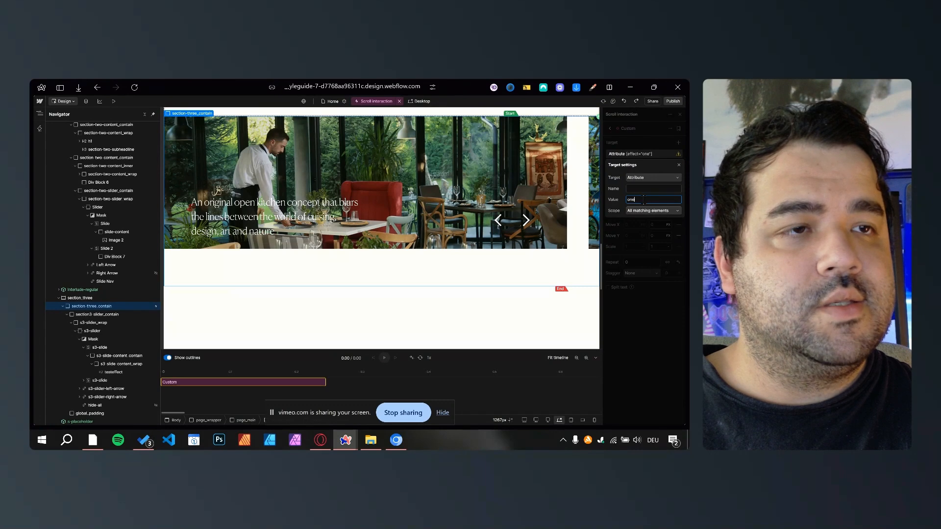
{"action": "double_click", "coordinate": [641, 200]}
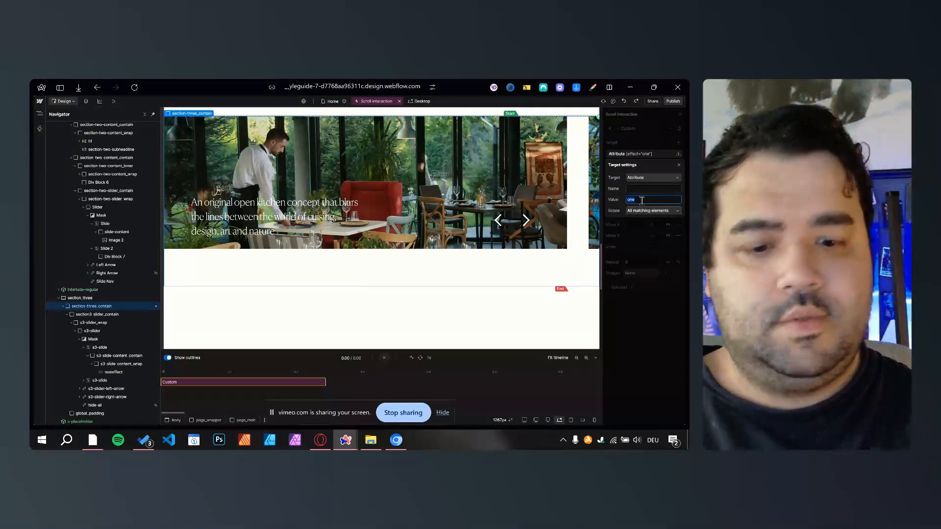
{"action": "left_click", "coordinate": [639, 189]}
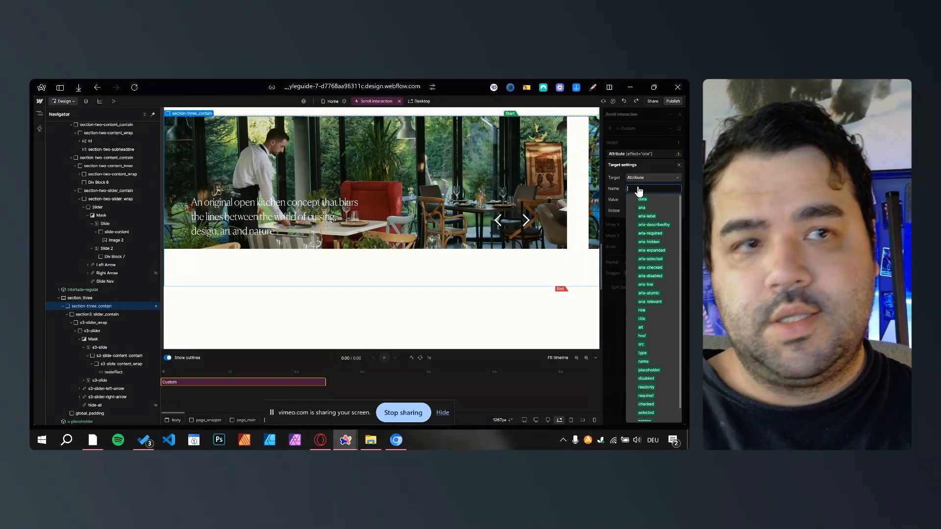
{"action": "type", "text": "effect"}
{"action": "left_click", "coordinate": [642, 199]}
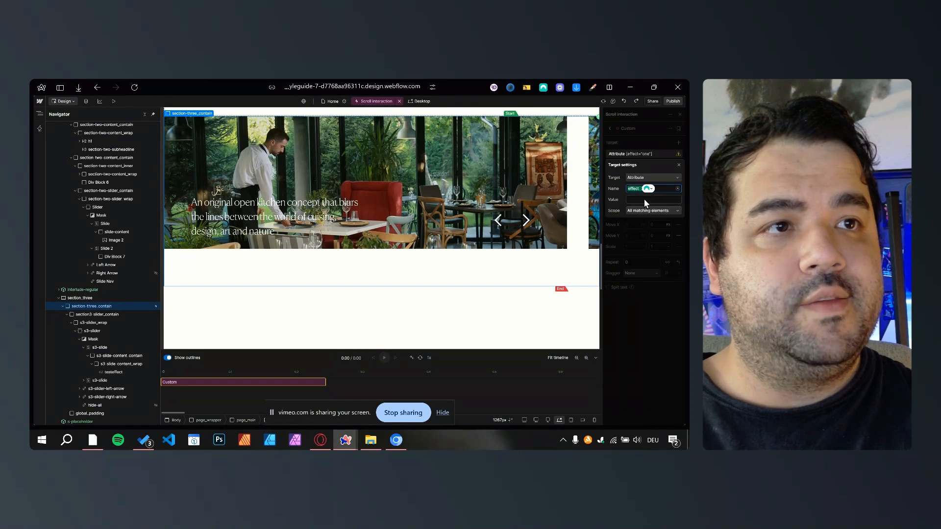
{"action": "left_click", "coordinate": [644, 200]}
{"action": "type", "text": "one"}
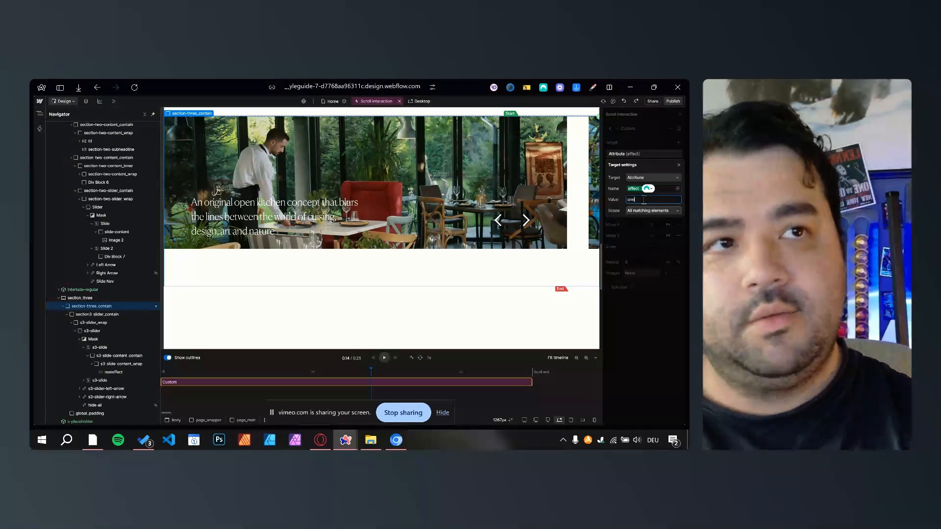
{"action": "left_click", "coordinate": [639, 293]}
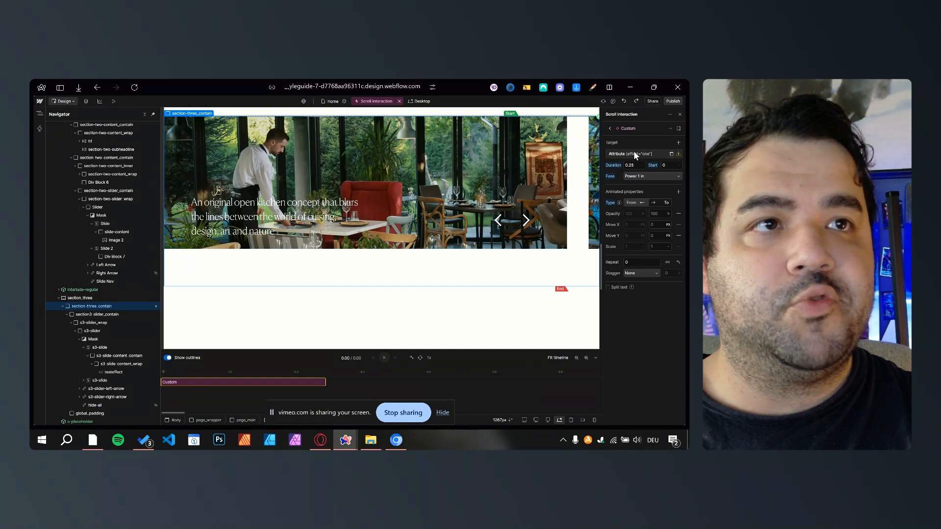
{"action": "mouse_move", "coordinate": [677, 155]}
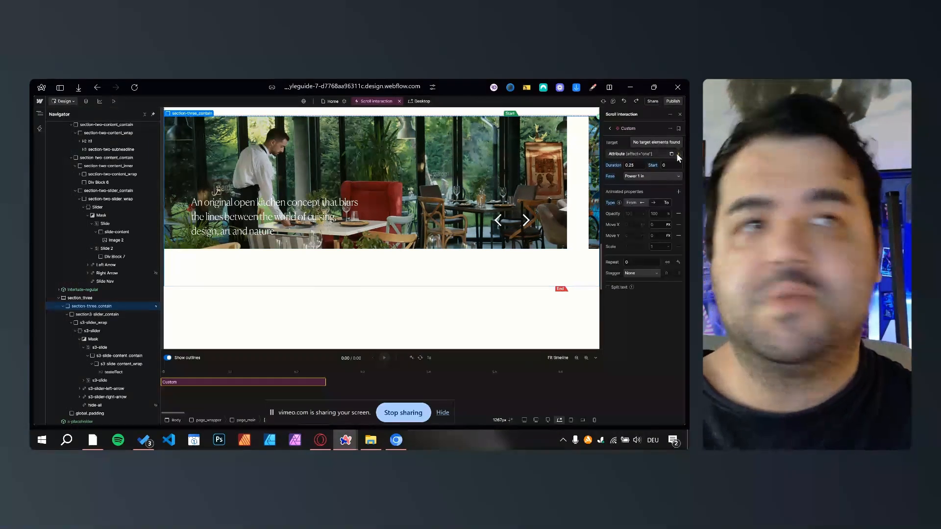
Step: Close the interaction and add a custom attribute named effect with the value one to the testeffect heading
{"action": "left_click", "coordinate": [114, 372]}
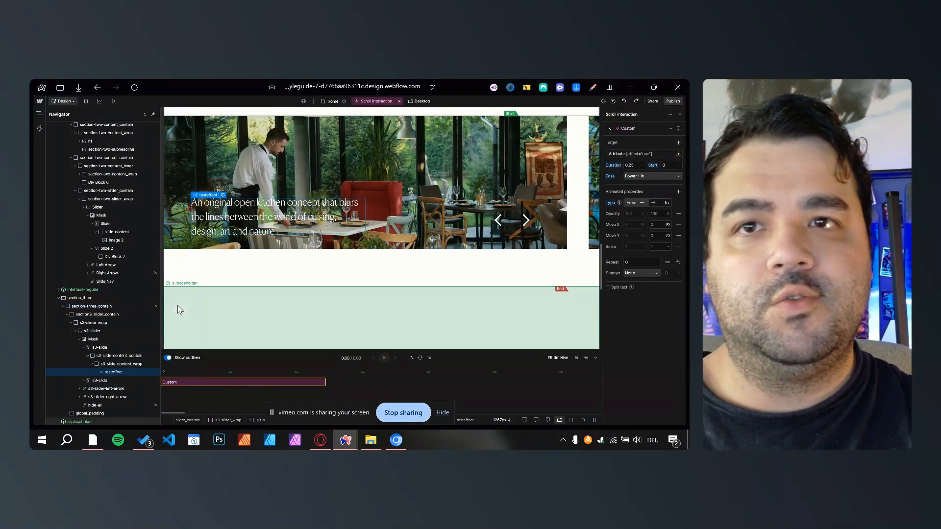
{"action": "left_click", "coordinate": [616, 128]}
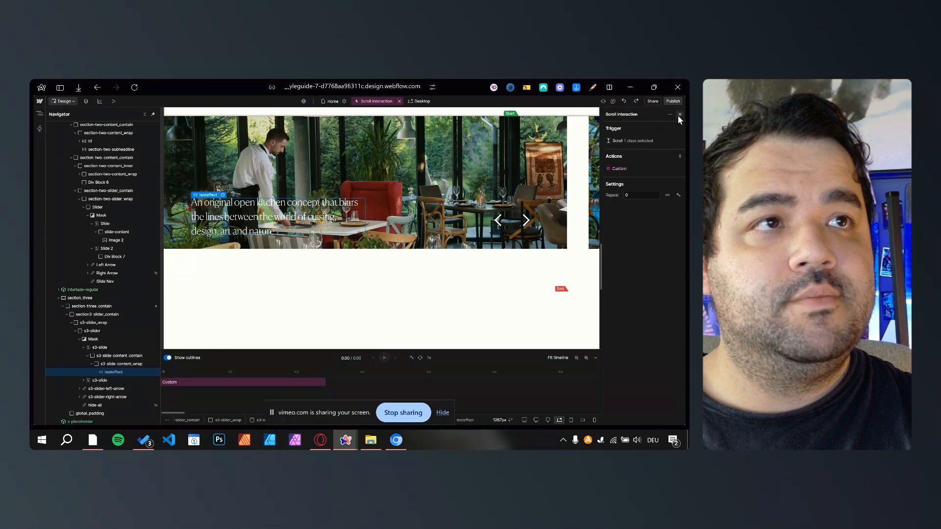
{"action": "left_click", "coordinate": [680, 114]}
{"action": "left_click", "coordinate": [629, 124]}
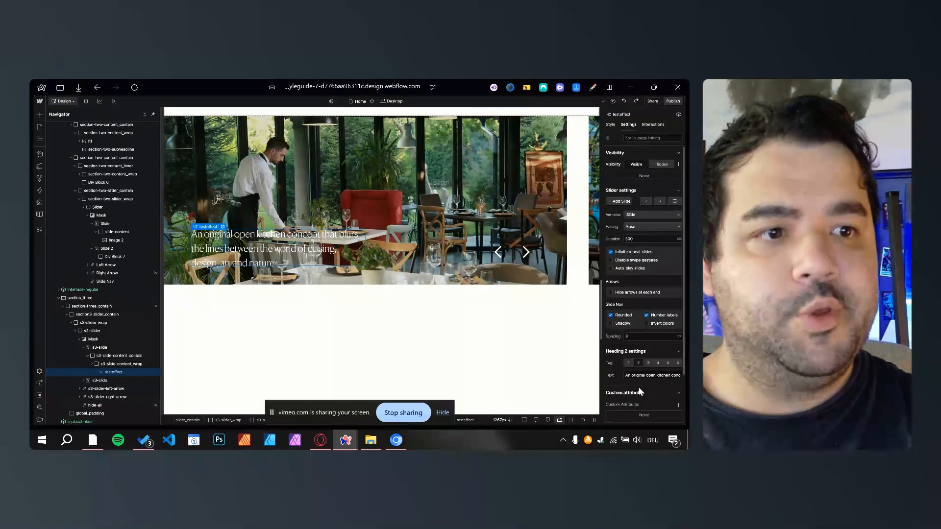
{"action": "scroll", "coordinate": [639, 391], "scroll_direction": "down", "scroll_amount": 2}
{"action": "left_click", "coordinate": [678, 352]}
{"action": "type", "text": "d"}
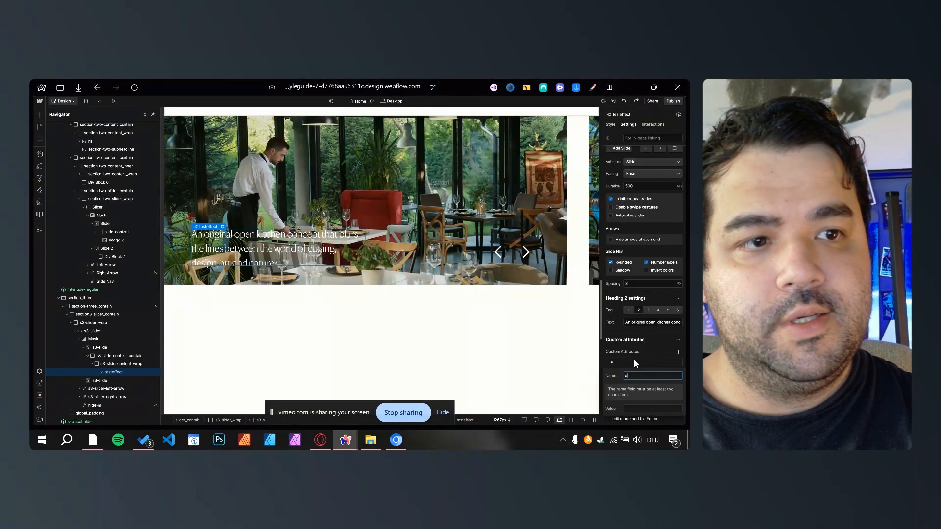
{"action": "type", "text": "ffect"}
{"action": "left_click", "coordinate": [632, 388]}
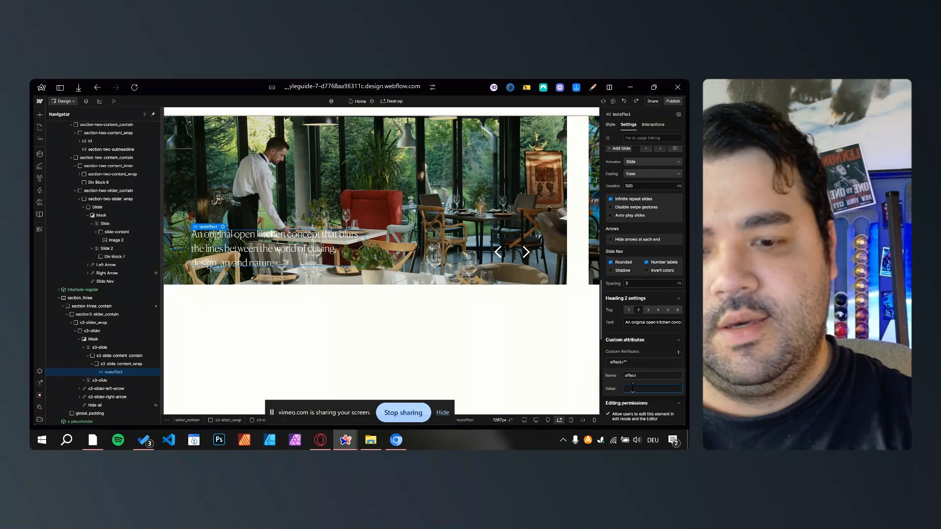
{"action": "type", "text": "one"}
{"action": "key", "text": "Return"}
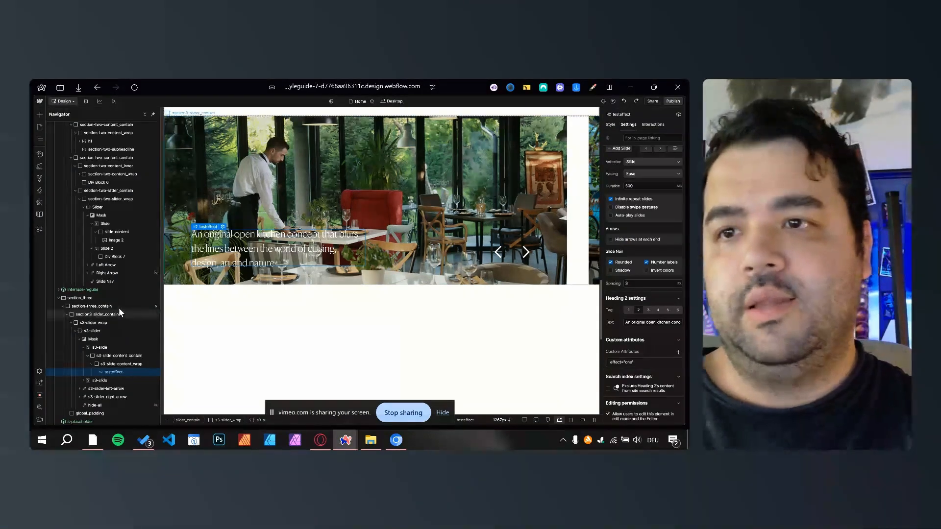
Step: Reopen the Custom action inside section-three_contain's Scroll interaction
{"action": "left_click", "coordinate": [117, 306]}
{"action": "left_click", "coordinate": [653, 125]}
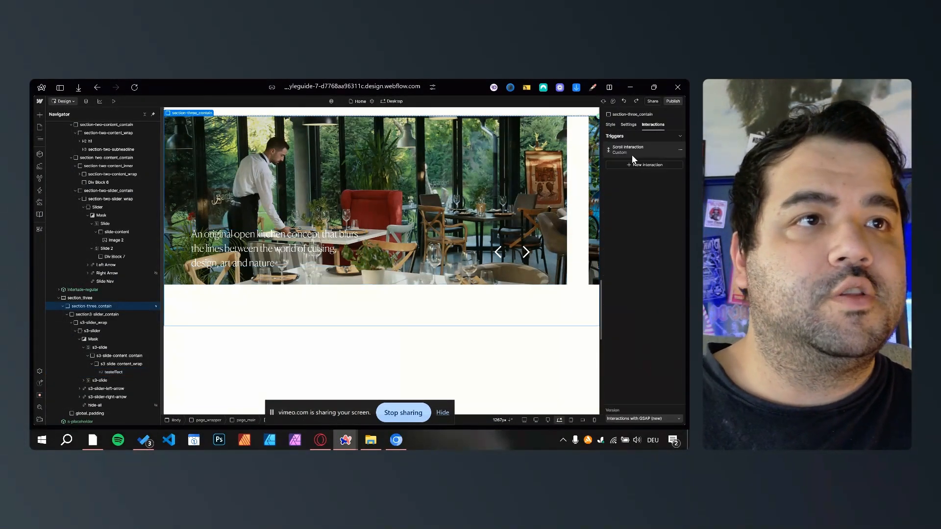
{"action": "left_click", "coordinate": [631, 155]}
{"action": "left_click", "coordinate": [623, 172]}
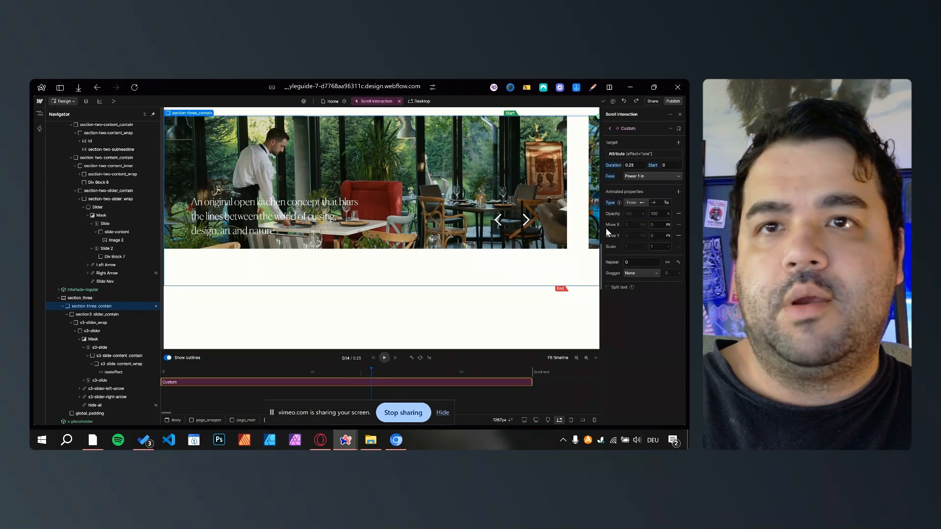
{"action": "scroll", "coordinate": [491, 325], "scroll_direction": "up", "scroll_amount": 1}
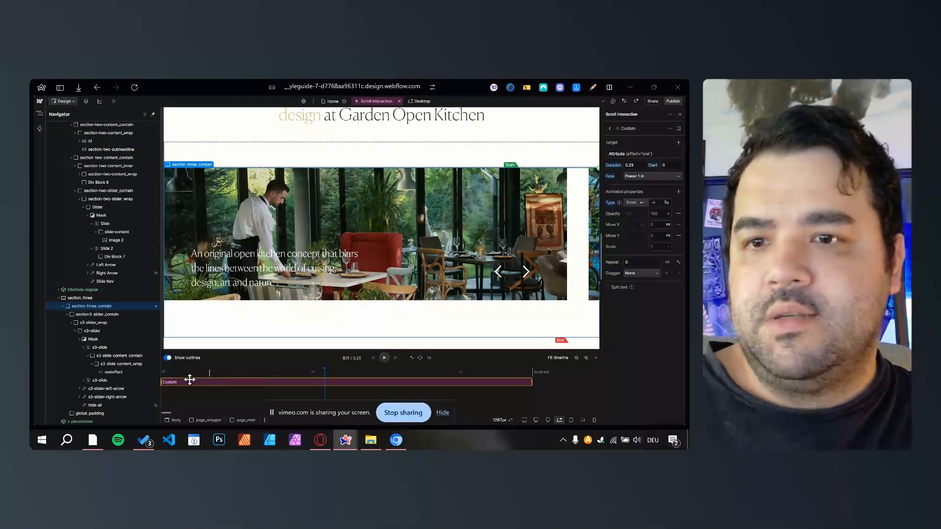
{"action": "left_click_drag", "start_coordinate": [416, 384], "coordinate": [249, 377]}
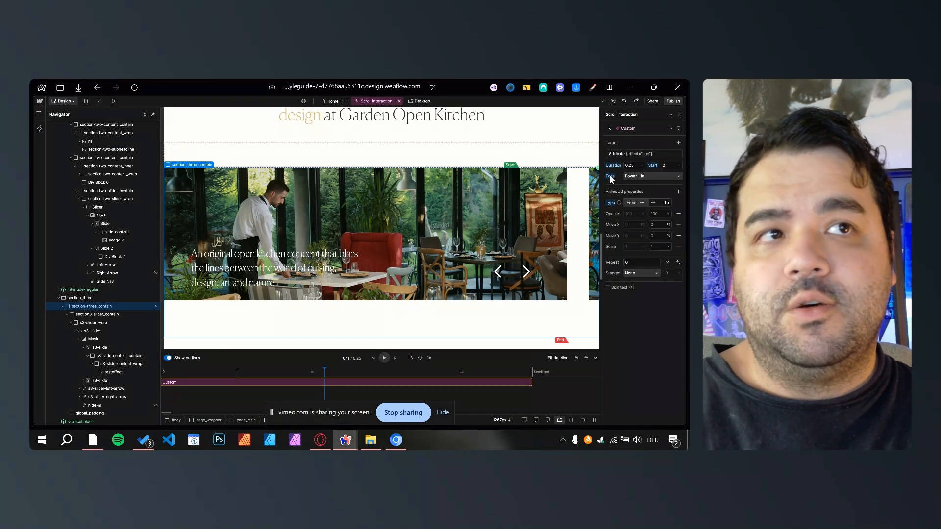
Step: Animate the Custom action's opacity from 0% to 100% and preview the animation
{"action": "left_click", "coordinate": [631, 202]}
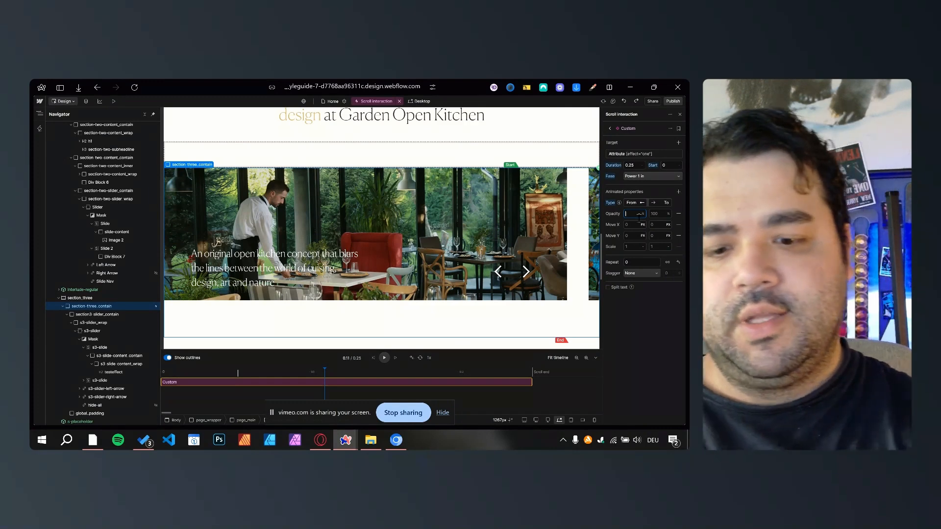
{"action": "type", "text": "100"}
{"action": "key", "text": "Tab"}
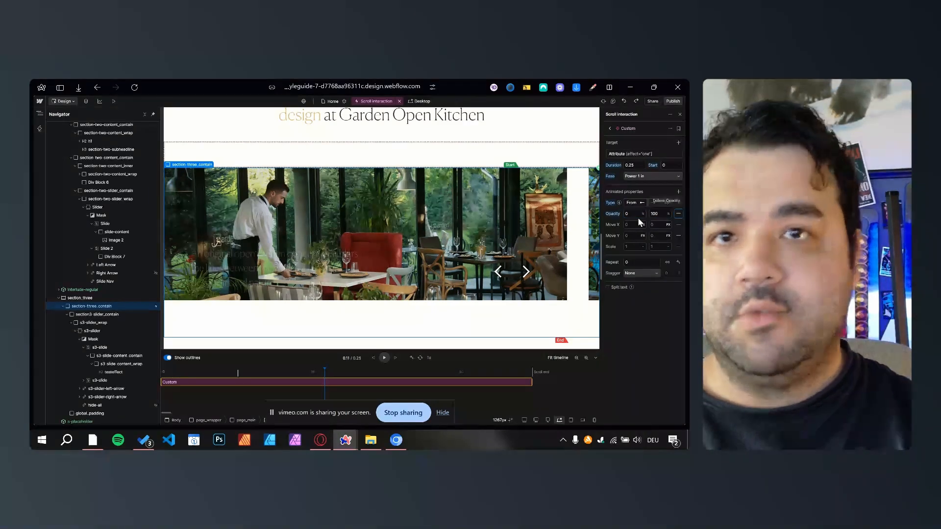
{"action": "left_click", "coordinate": [383, 358]}
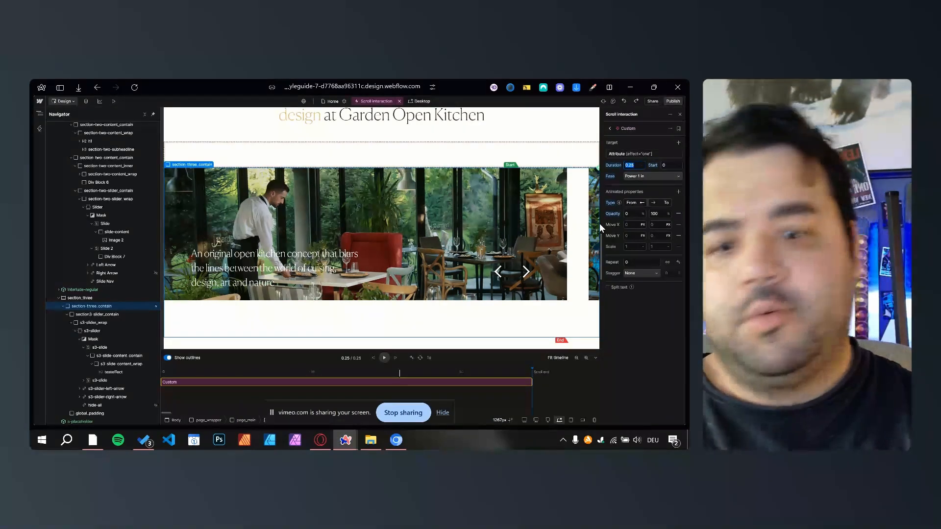
Step: Set the Custom action's duration to 0.5 and its ease to Power 4 in, and play the preview
{"action": "type", "text": "0.5"}
{"action": "key", "text": "Tab"}
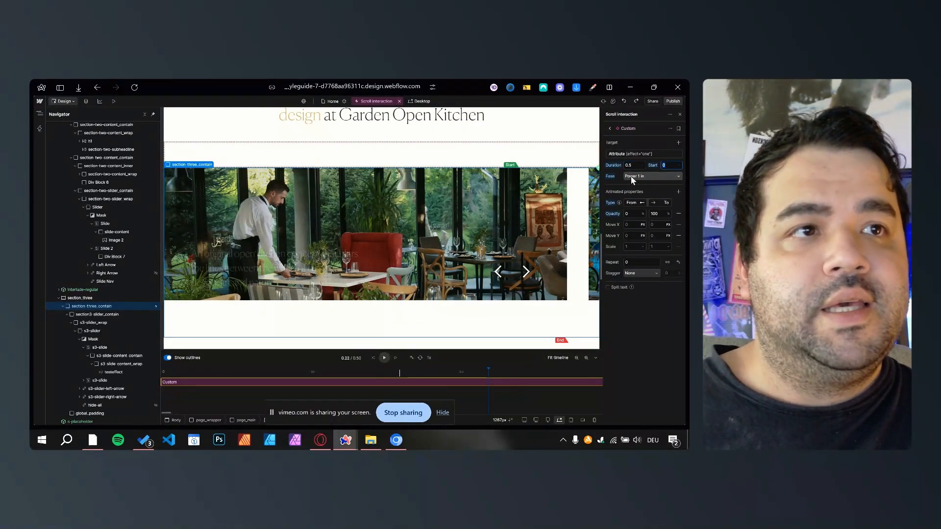
{"action": "left_click", "coordinate": [631, 177]}
{"action": "left_click", "coordinate": [616, 297]}
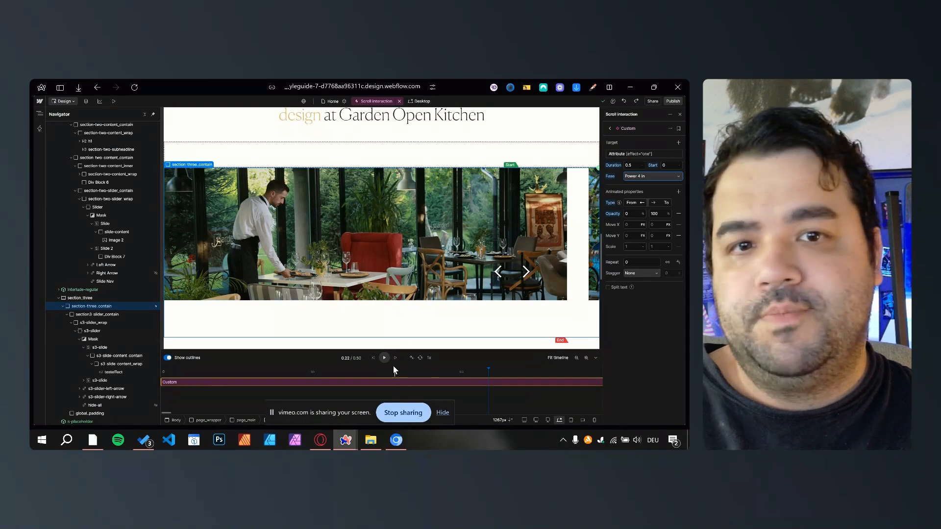
{"action": "left_click", "coordinate": [385, 358]}
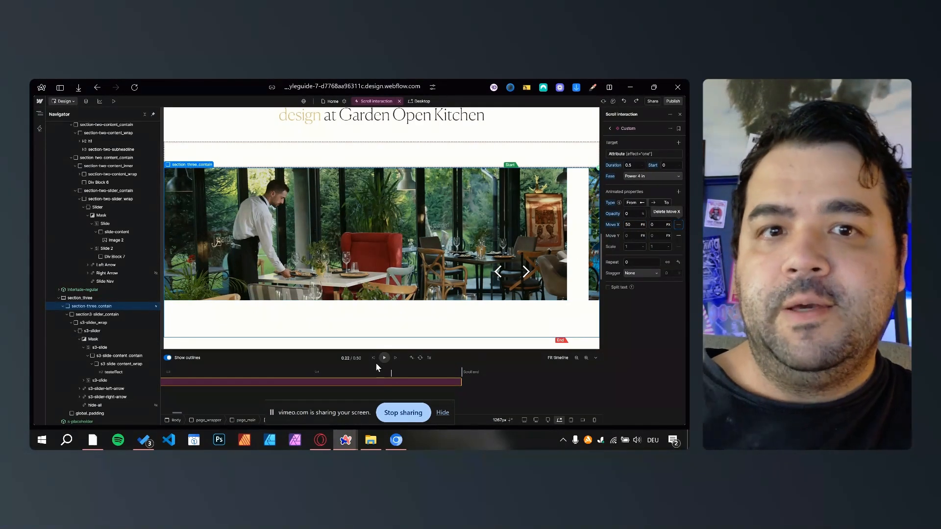
Step: Preview the Move X animation, animate Move Y from 50 px to 0 px, and replay the preview
{"action": "left_click", "coordinate": [385, 358]}
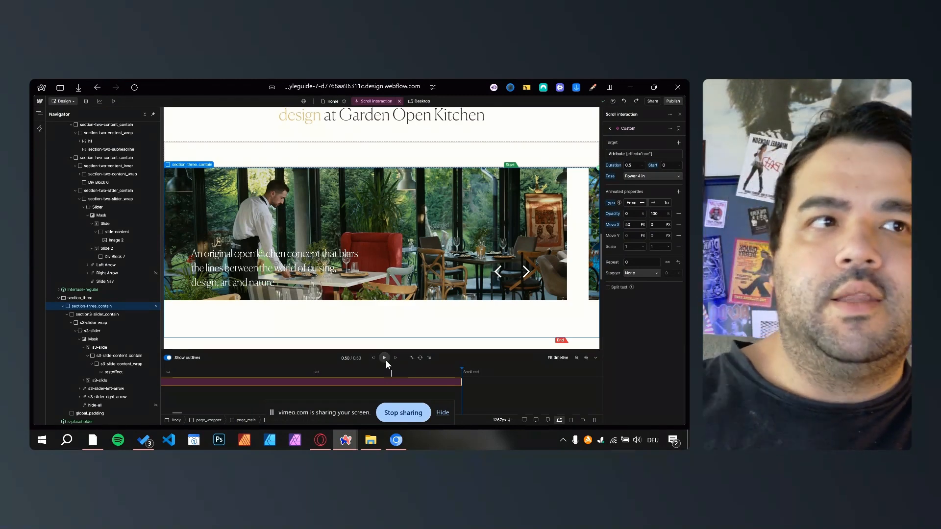
{"action": "left_click", "coordinate": [385, 359]}
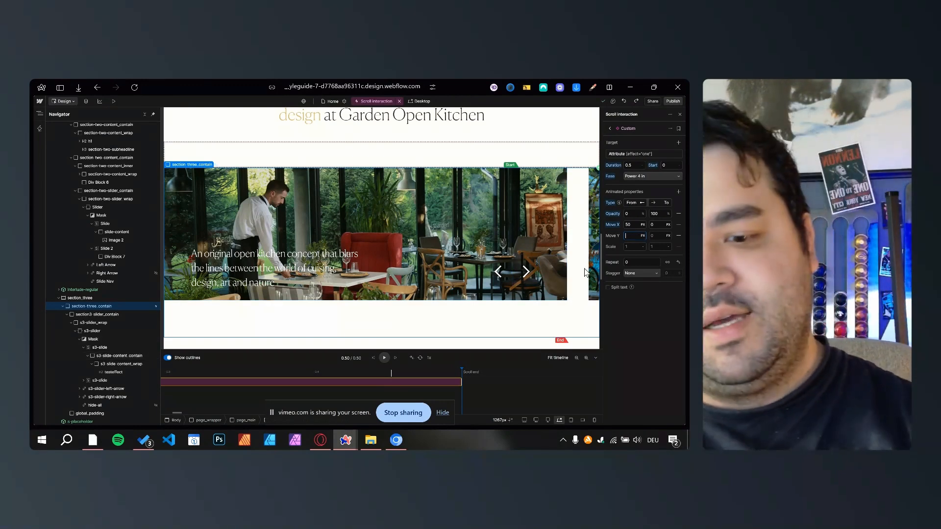
{"action": "type", "text": "0"}
{"action": "key", "text": "Tab"}
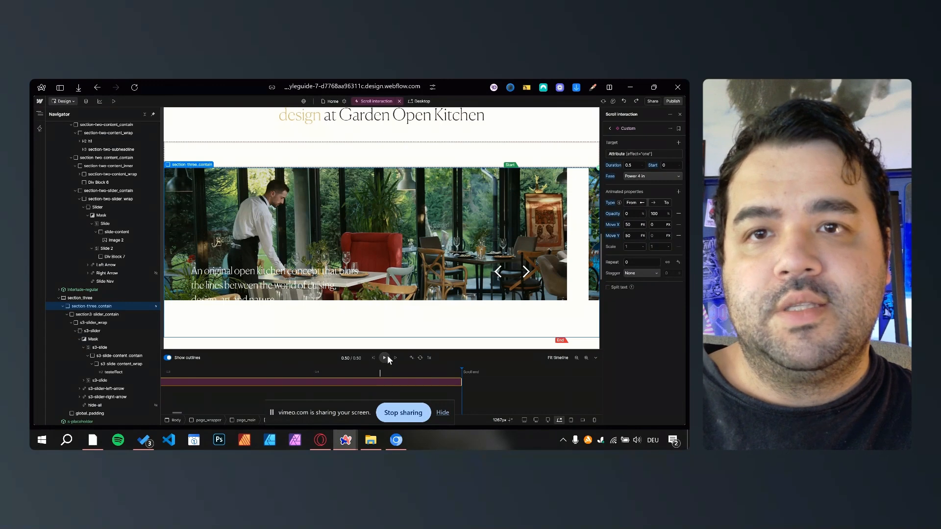
{"action": "left_click", "coordinate": [656, 236]}
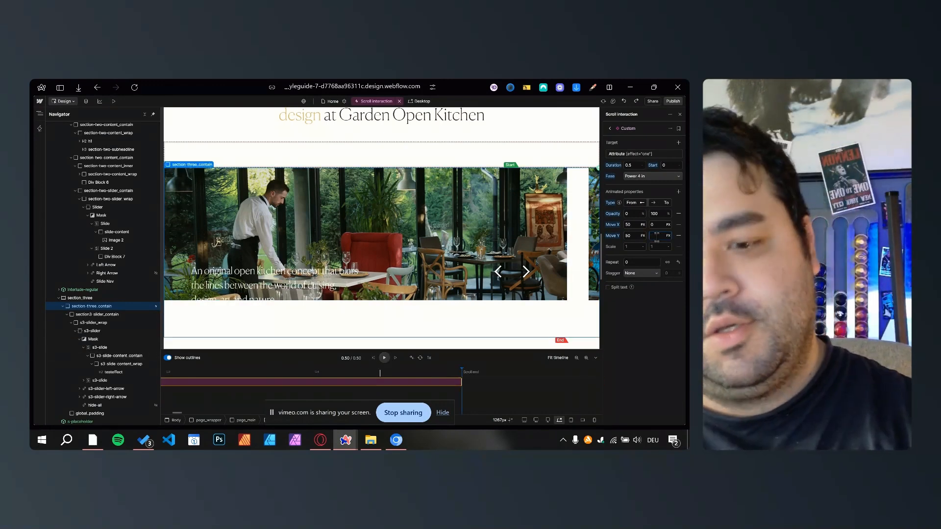
{"action": "type", "text": "0"}
{"action": "left_click", "coordinate": [384, 359]}
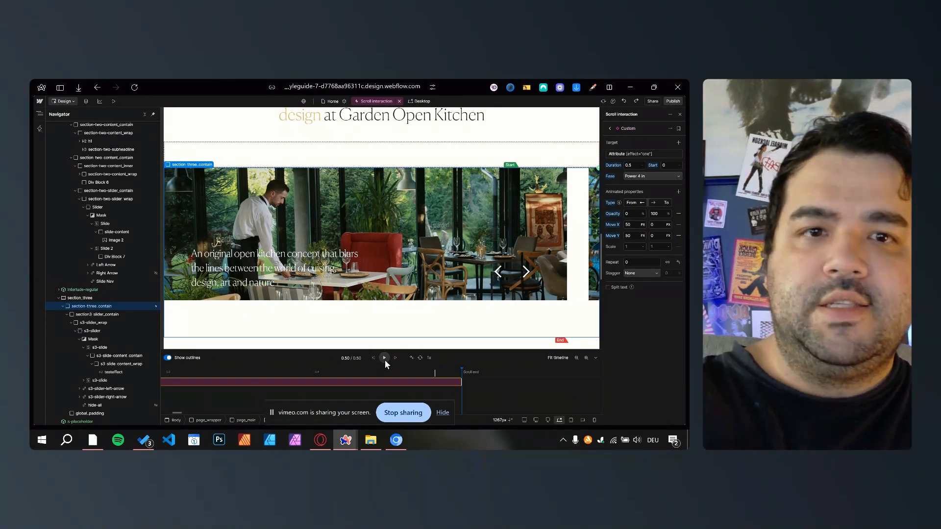
{"action": "left_click", "coordinate": [384, 359]}
Step: Animate the Custom action's scale from 0.5 to 1
{"action": "left_click", "coordinate": [632, 246]}
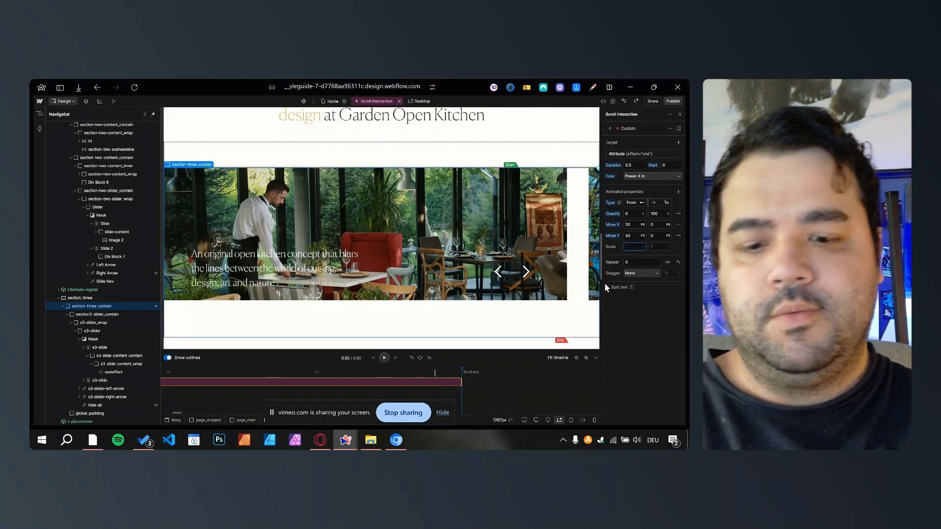
{"action": "type", "text": "0"}
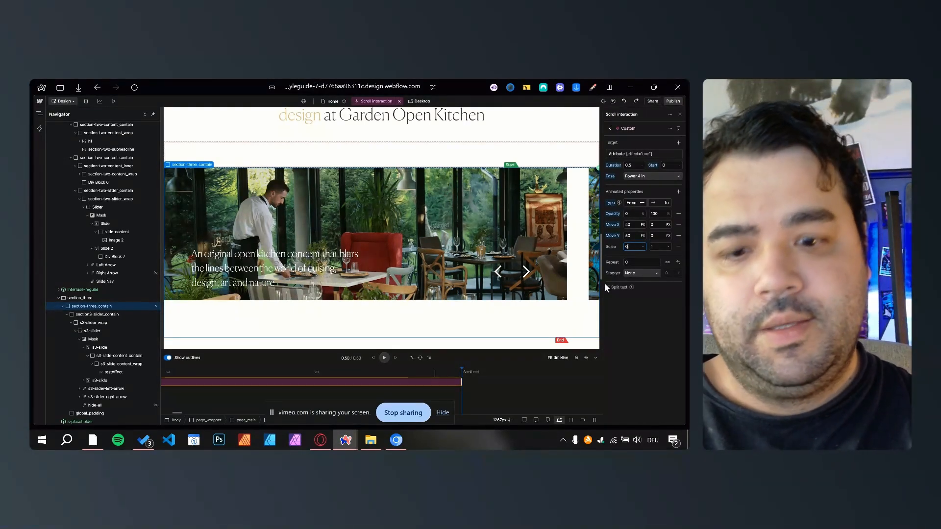
{"action": "type", "text": ".5"}
{"action": "key", "text": "Tab"}
{"action": "key", "text": "Tab"}
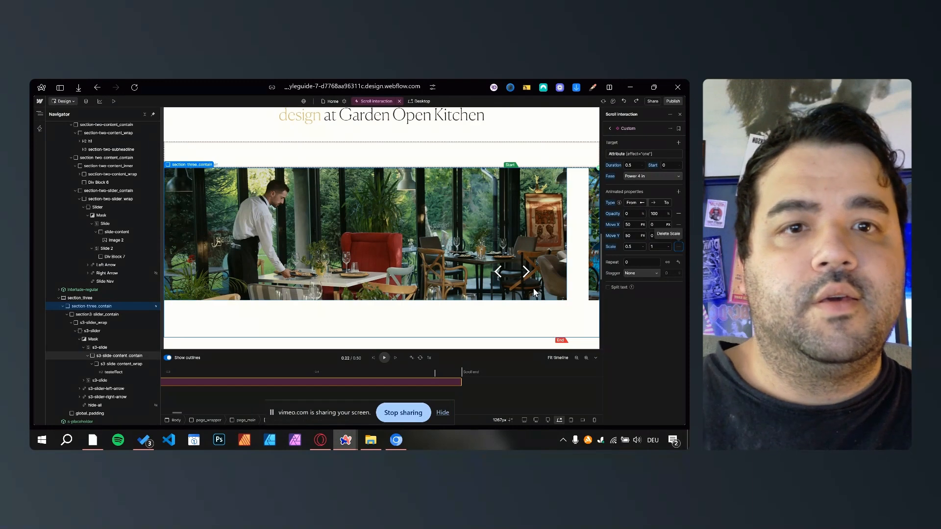
Step: Play the timeline preview repeatedly to check the heading's combined fade, move and scale animation
{"action": "left_click", "coordinate": [384, 358]}
{"action": "left_click", "coordinate": [384, 357]}
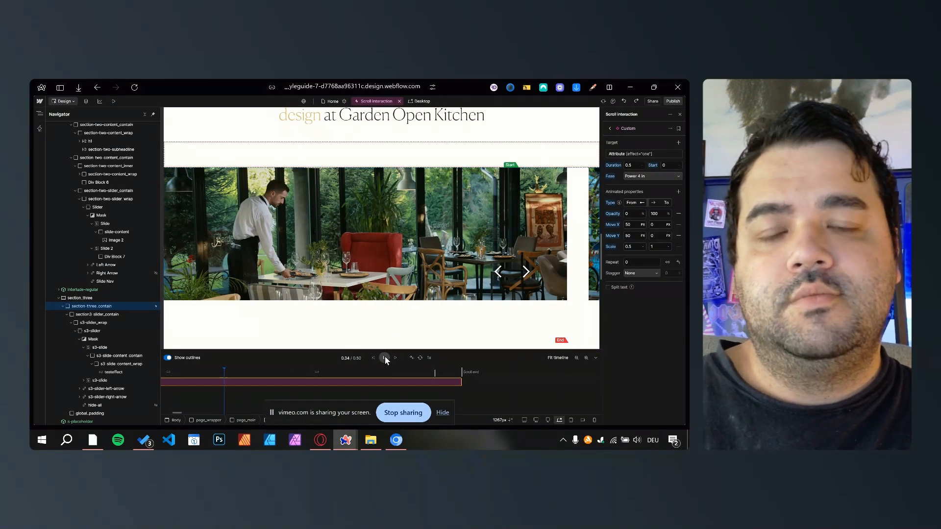
{"action": "left_click", "coordinate": [384, 357]}
{"action": "left_click", "coordinate": [384, 357]}
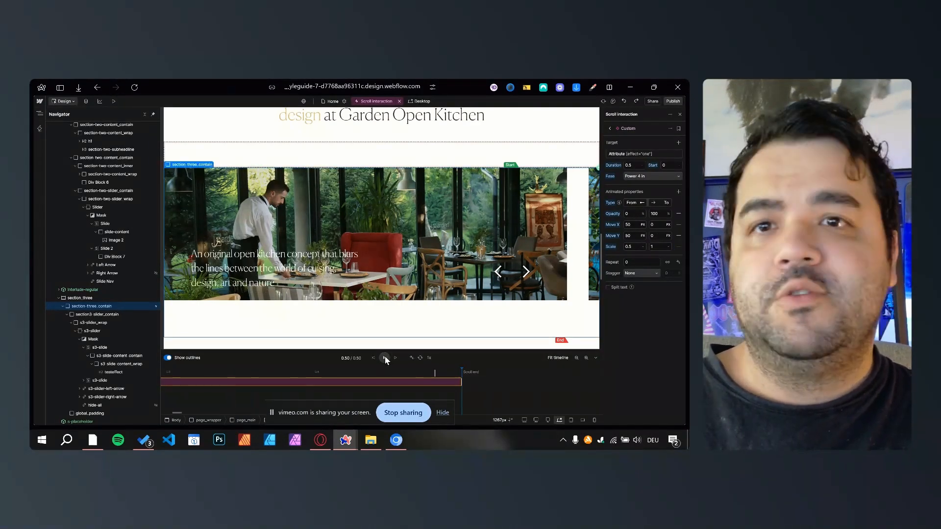
{"action": "left_click", "coordinate": [384, 357]}
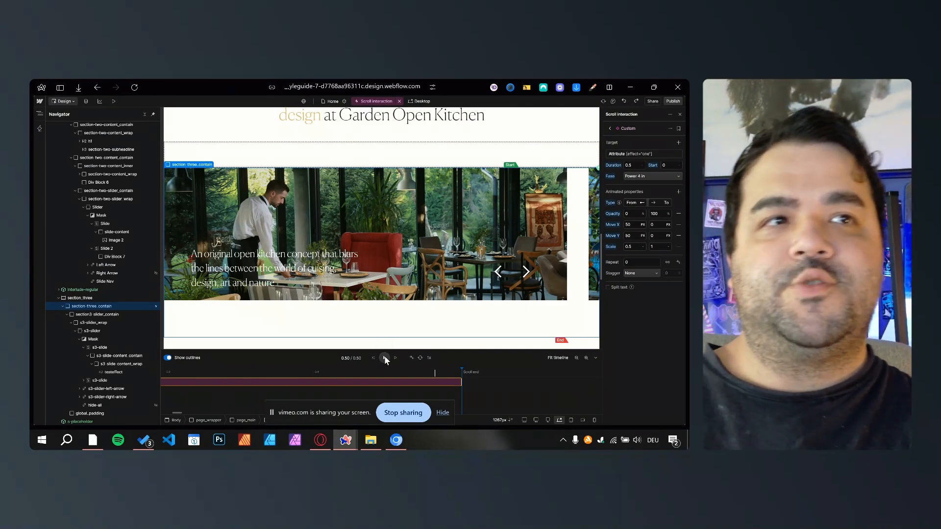
Step: Add a Perspective property to the Custom action's animated properties and remove it again
{"action": "left_click", "coordinate": [678, 191]}
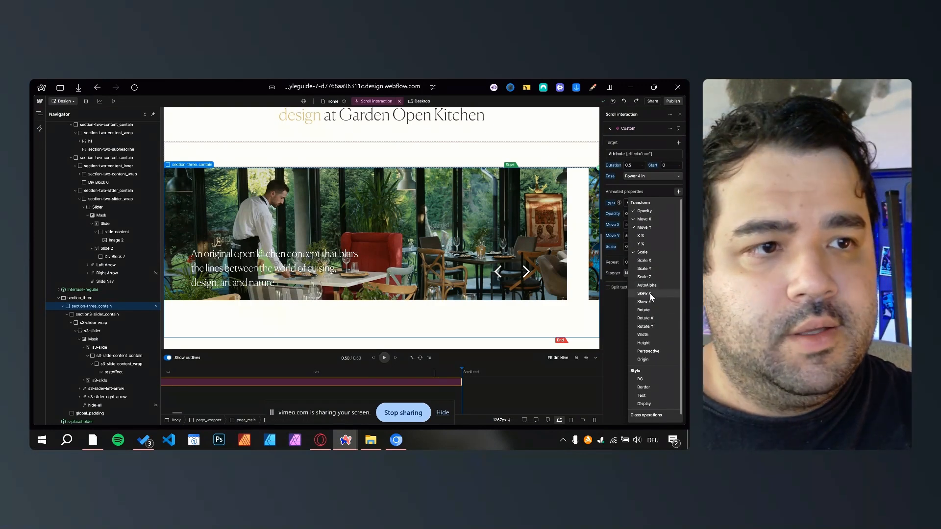
{"action": "scroll", "coordinate": [639, 397], "scroll_direction": "down", "scroll_amount": 1}
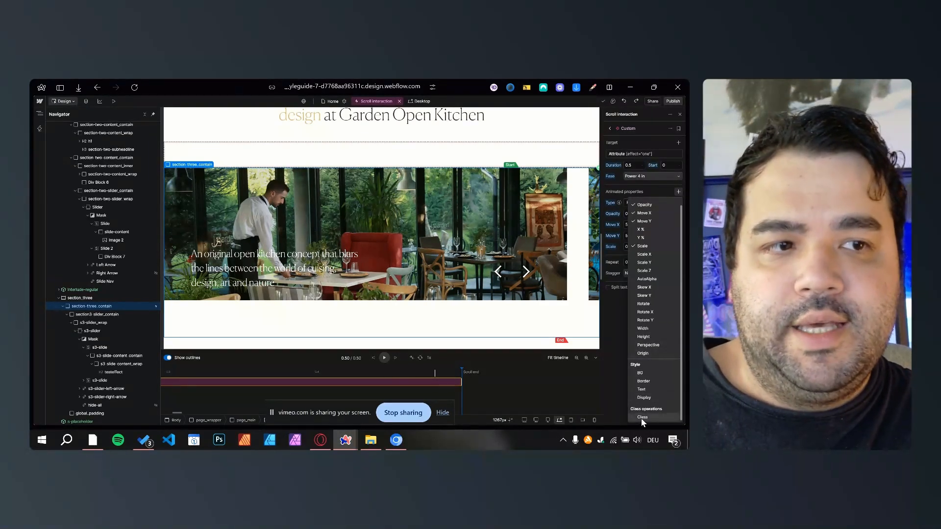
{"action": "left_click", "coordinate": [645, 345]}
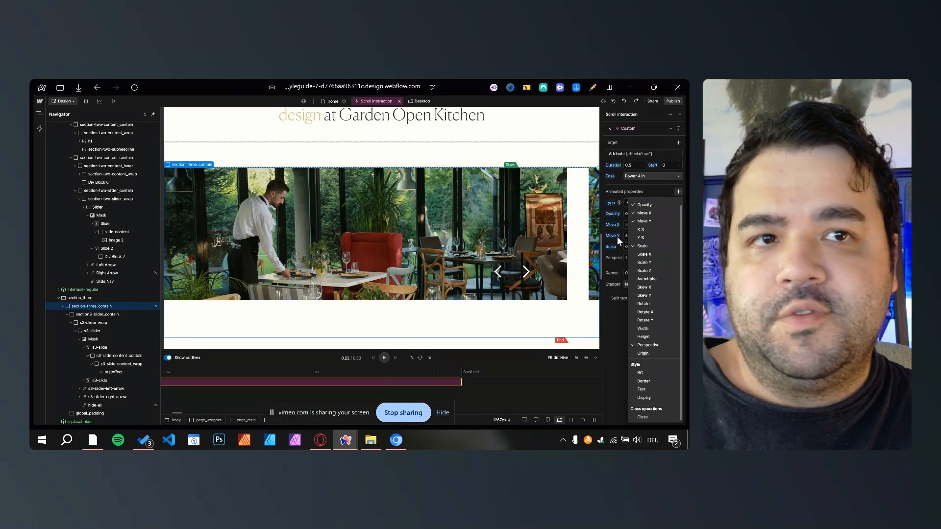
{"action": "left_click", "coordinate": [615, 254]}
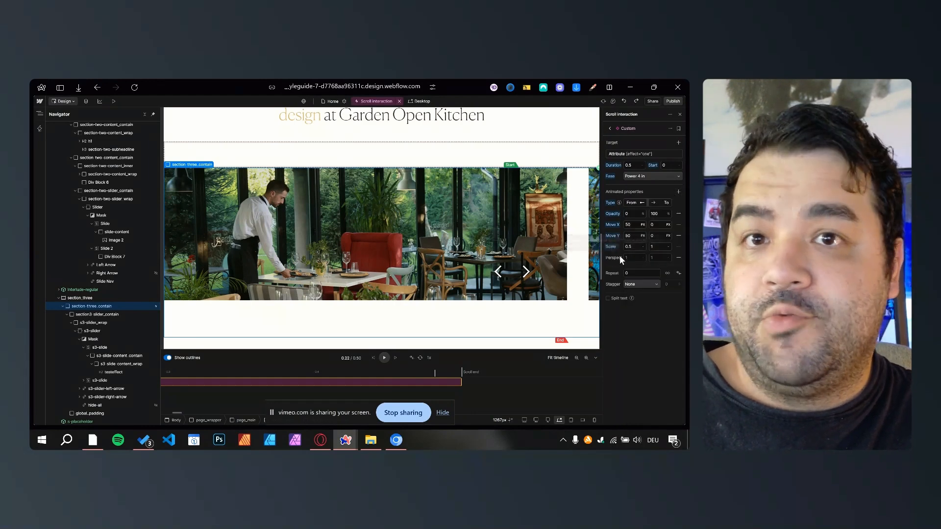
{"action": "left_click", "coordinate": [679, 257]}
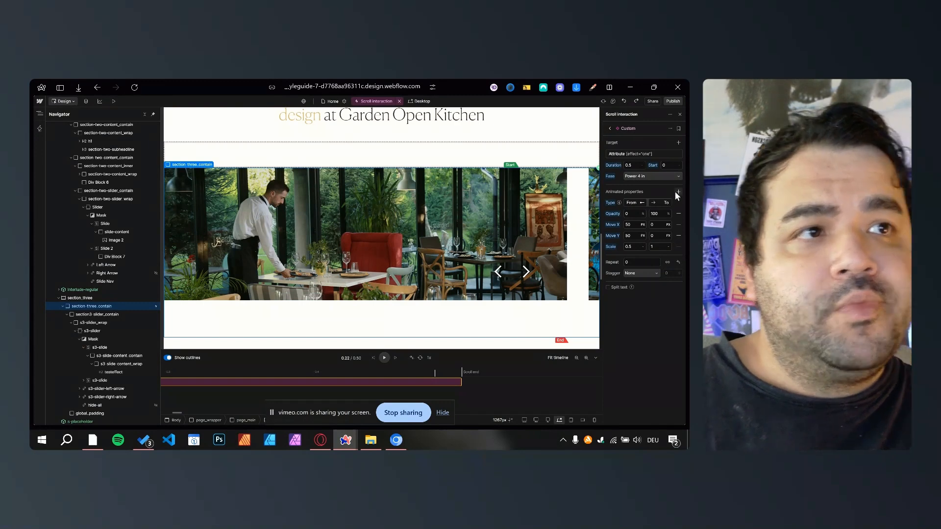
Step: Add a Class operation to the Custom action, view its value settings, and delete it again
{"action": "left_click", "coordinate": [678, 191]}
{"action": "left_click", "coordinate": [642, 416]}
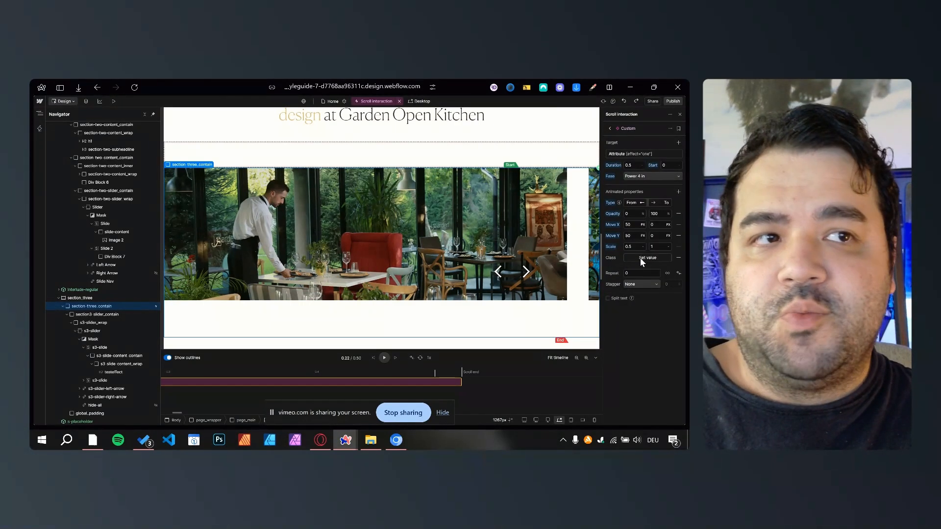
{"action": "left_click", "coordinate": [639, 258]}
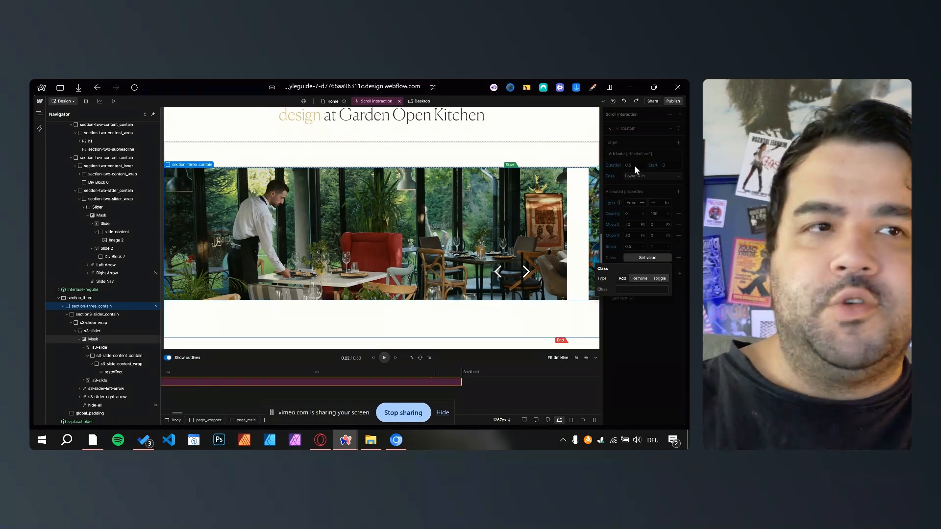
{"action": "left_click", "coordinate": [638, 196]}
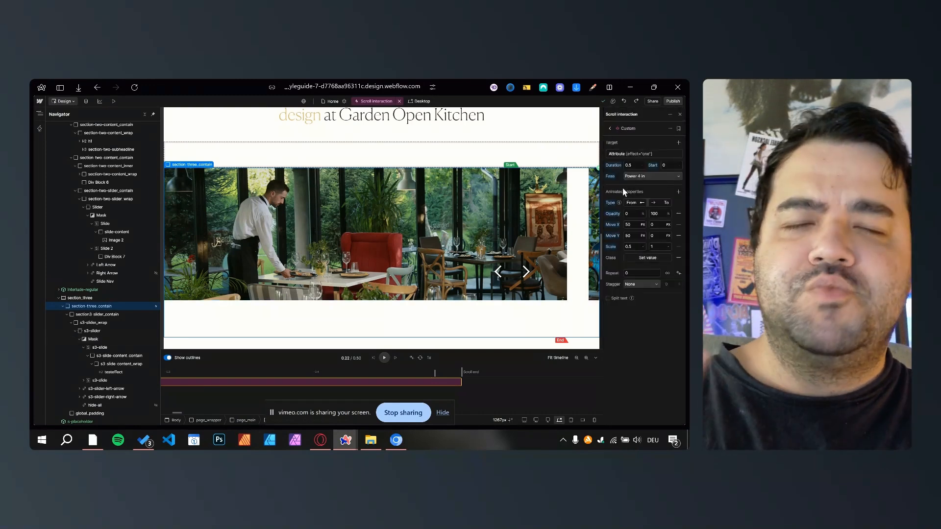
{"action": "left_click", "coordinate": [679, 258]}
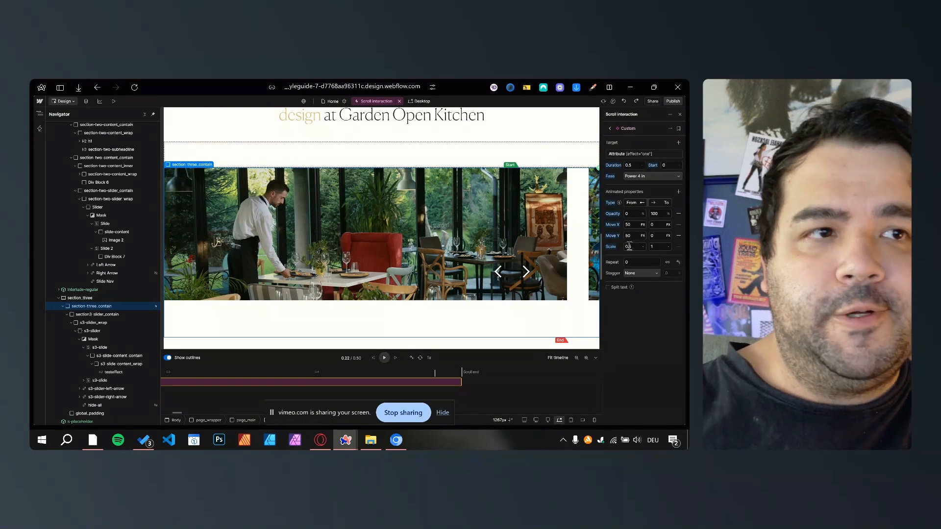
Step: Examine the Custom action's available animated properties and its repeat and stagger options
{"action": "left_click", "coordinate": [678, 192]}
{"action": "left_click", "coordinate": [616, 310]}
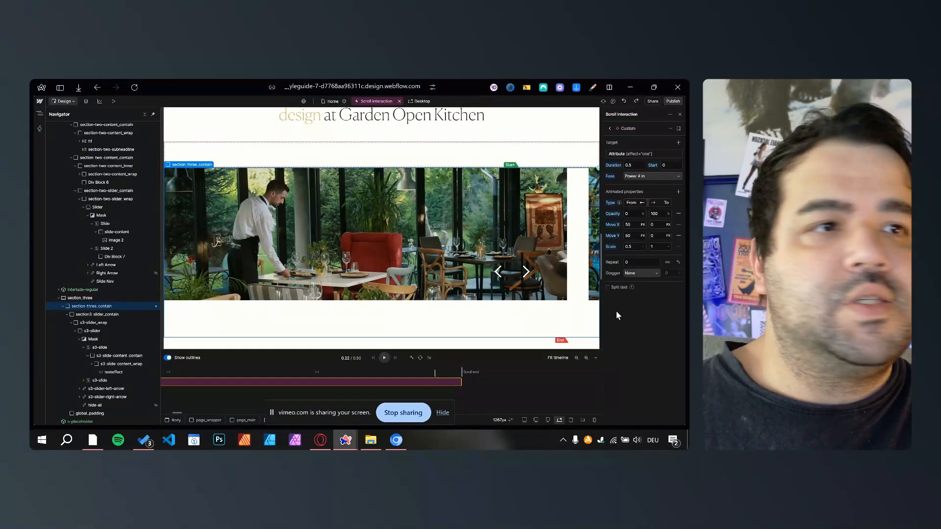
{"action": "left_click", "coordinate": [623, 262]}
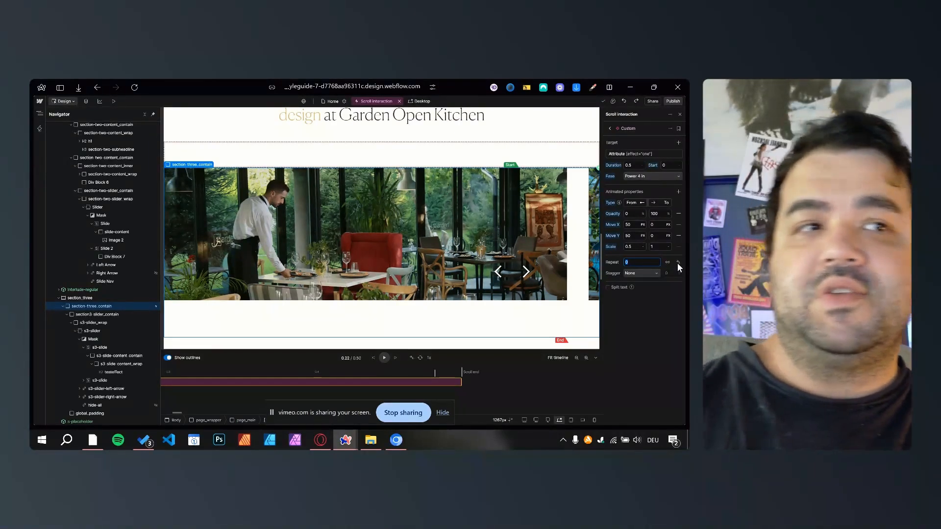
{"action": "left_click", "coordinate": [647, 275]}
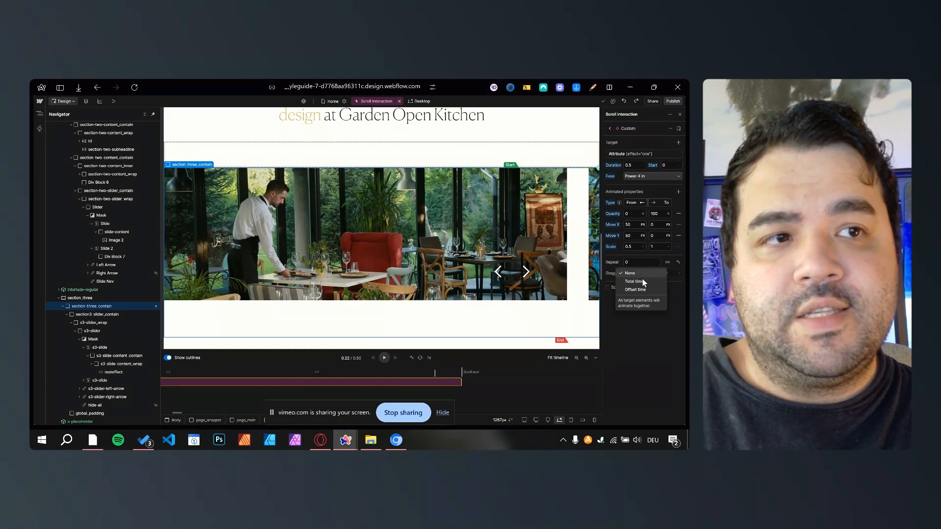
{"action": "left_click", "coordinate": [649, 357]}
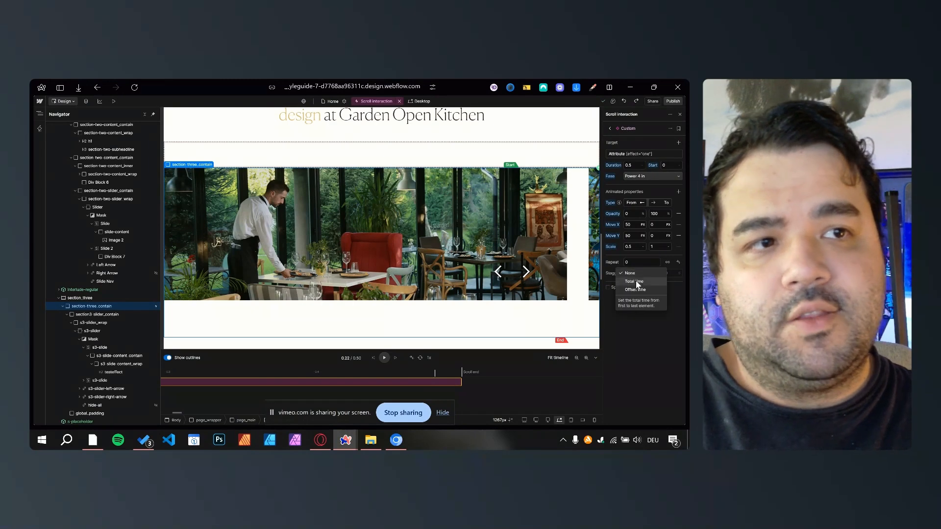
{"action": "left_click", "coordinate": [633, 273]}
{"action": "left_click", "coordinate": [651, 348]}
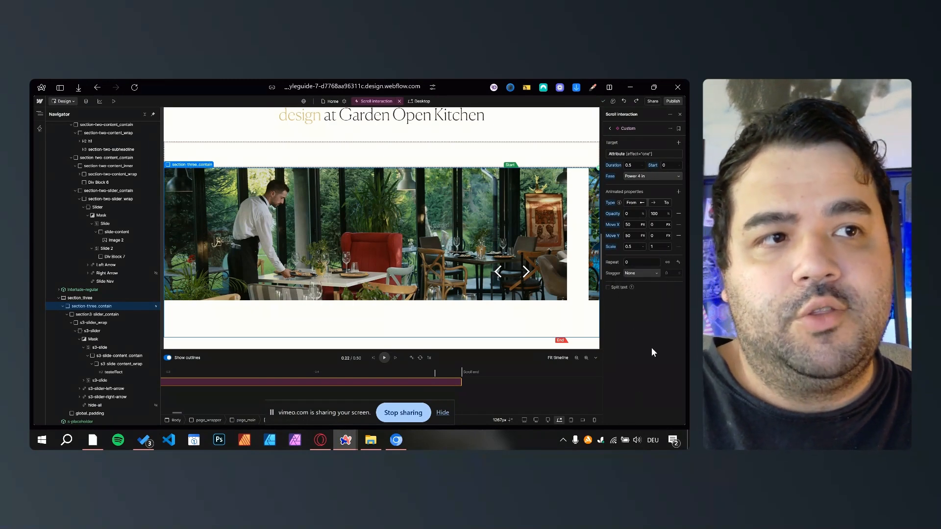
{"action": "left_click", "coordinate": [652, 273]}
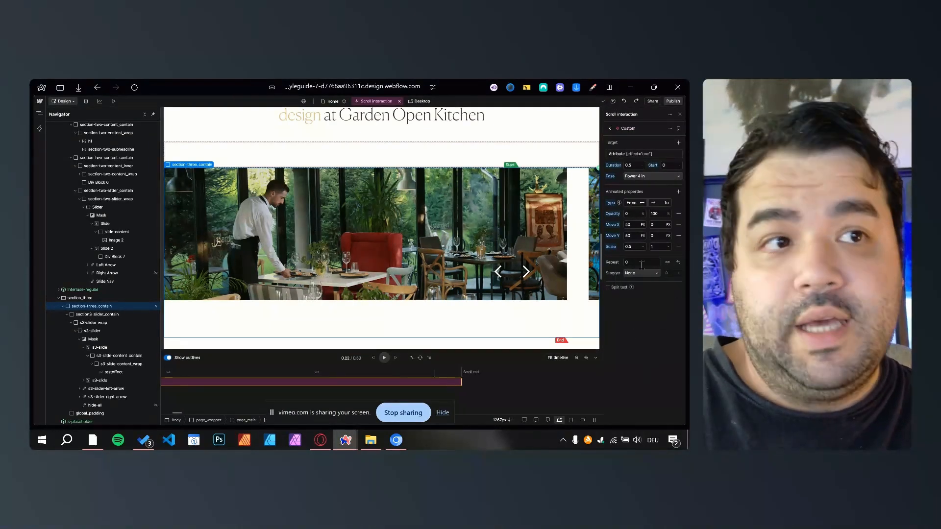
{"action": "left_click", "coordinate": [625, 343]}
Step: Set the Custom action's stagger to Total time with a value of 2 s
{"action": "left_click", "coordinate": [640, 273]}
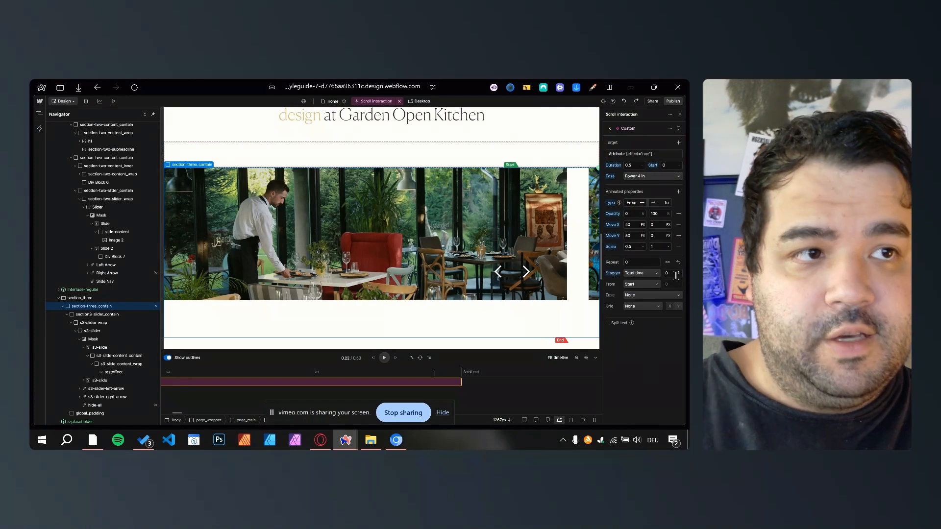
{"action": "left_click", "coordinate": [637, 295]}
{"action": "left_click", "coordinate": [672, 275]}
{"action": "type", "text": "2"}
{"action": "key", "text": "Tab"}
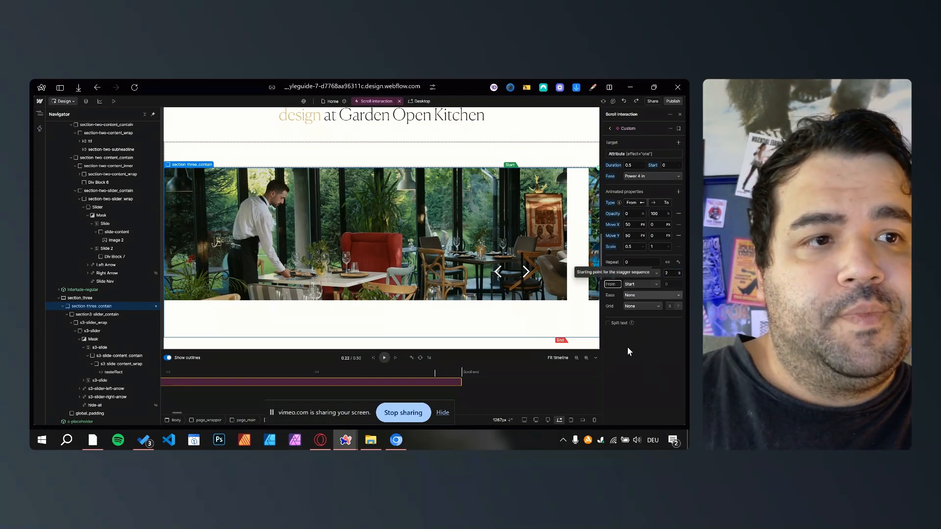
Step: Set the stagger ease to Expo in and play the preview
{"action": "left_click", "coordinate": [637, 295]}
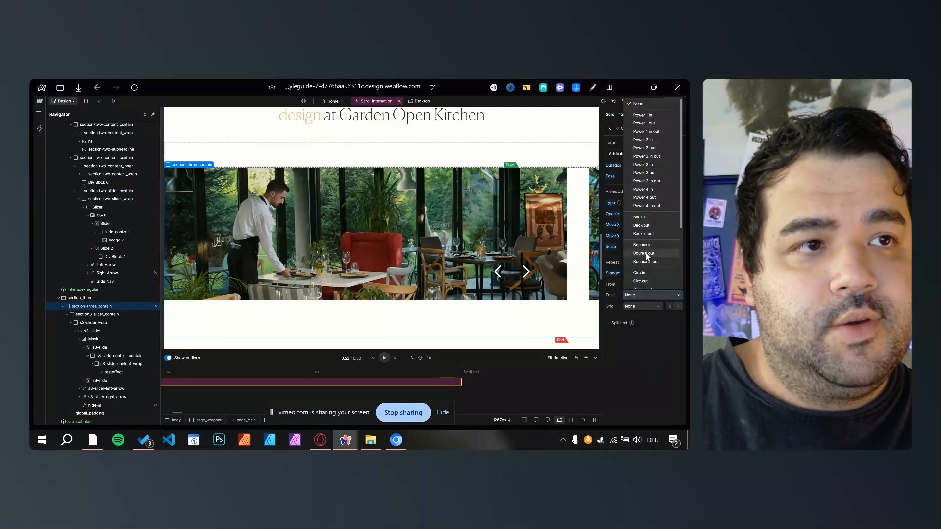
{"action": "scroll", "coordinate": [649, 193], "scroll_direction": "down", "scroll_amount": 3}
{"action": "left_click", "coordinate": [640, 239]}
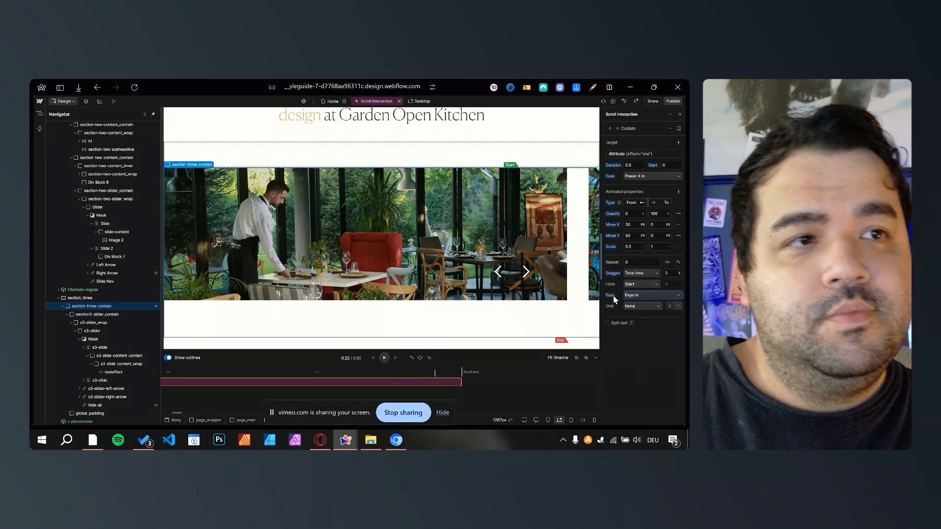
{"action": "left_click", "coordinate": [384, 358]}
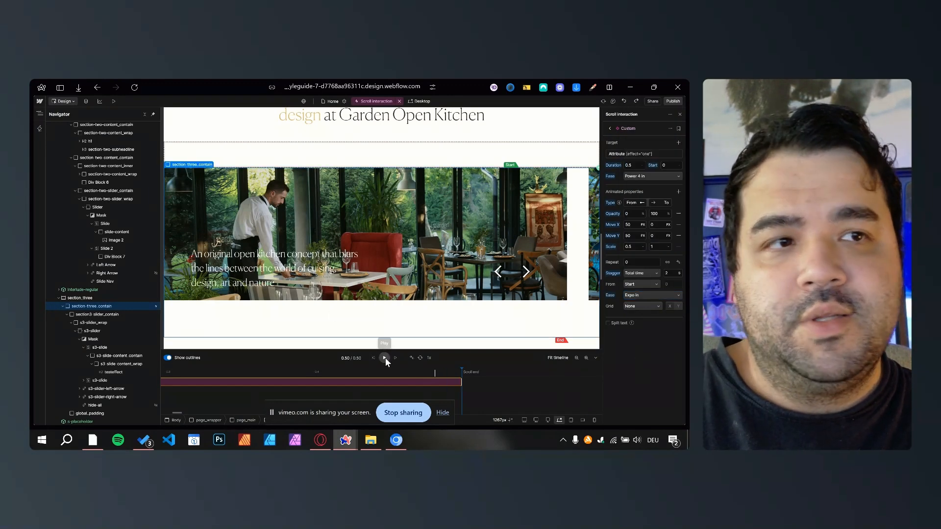
{"action": "left_click", "coordinate": [385, 358]}
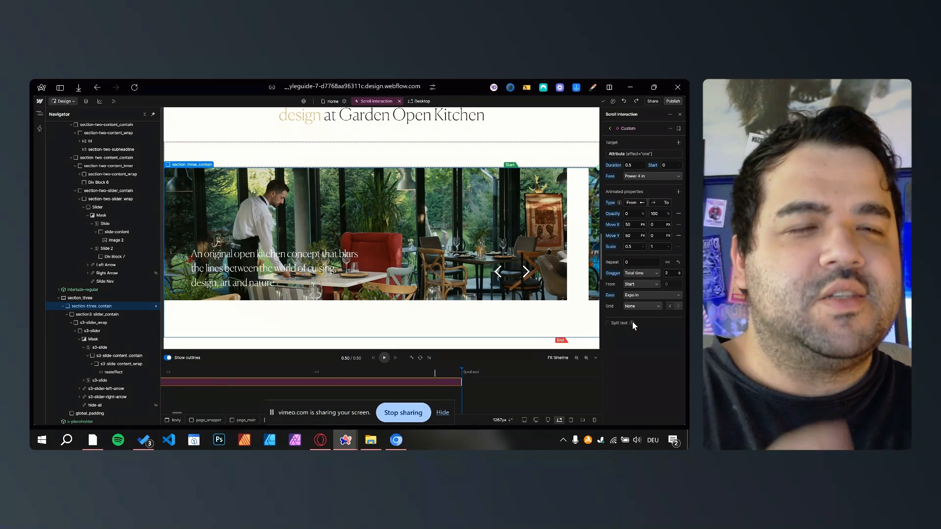
Step: Enable split text by Word on the Custom action and replay the animation preview
{"action": "left_click", "coordinate": [607, 323]}
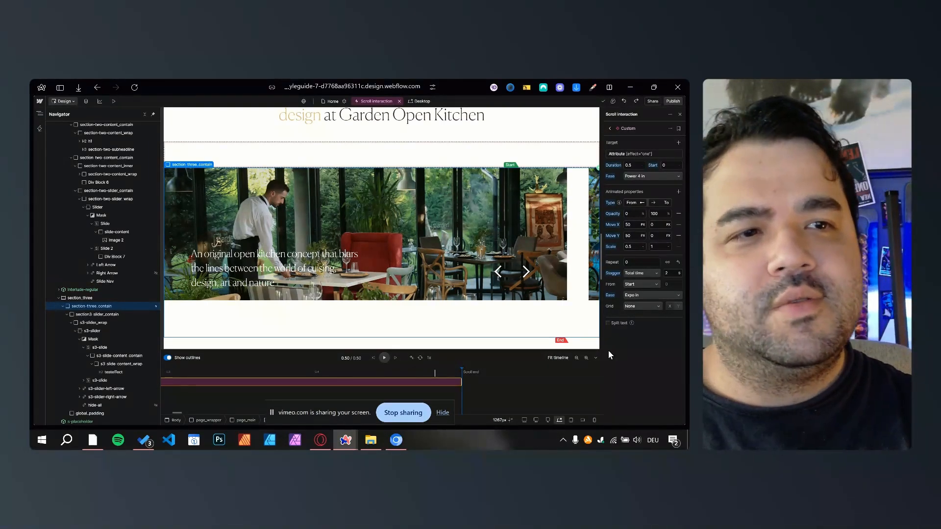
{"action": "left_click", "coordinate": [637, 306]}
{"action": "left_click", "coordinate": [620, 407]}
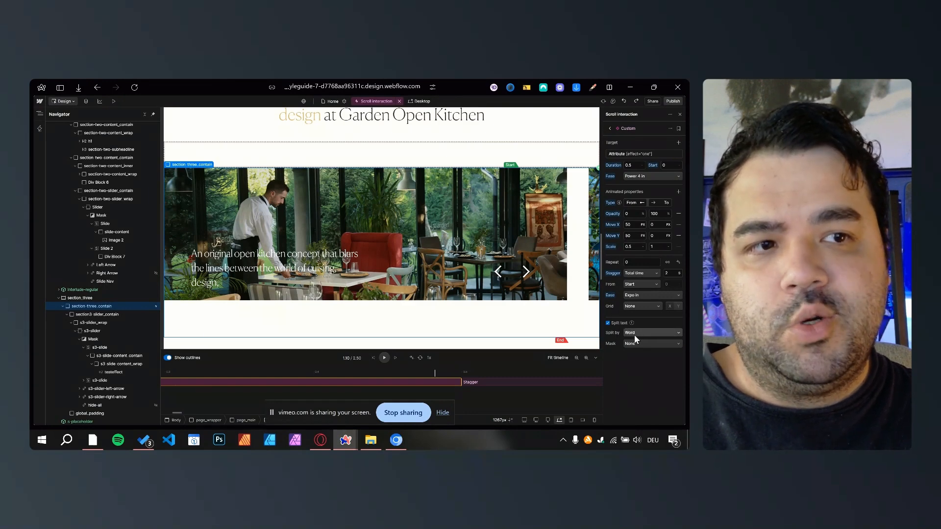
{"action": "left_click", "coordinate": [384, 358]}
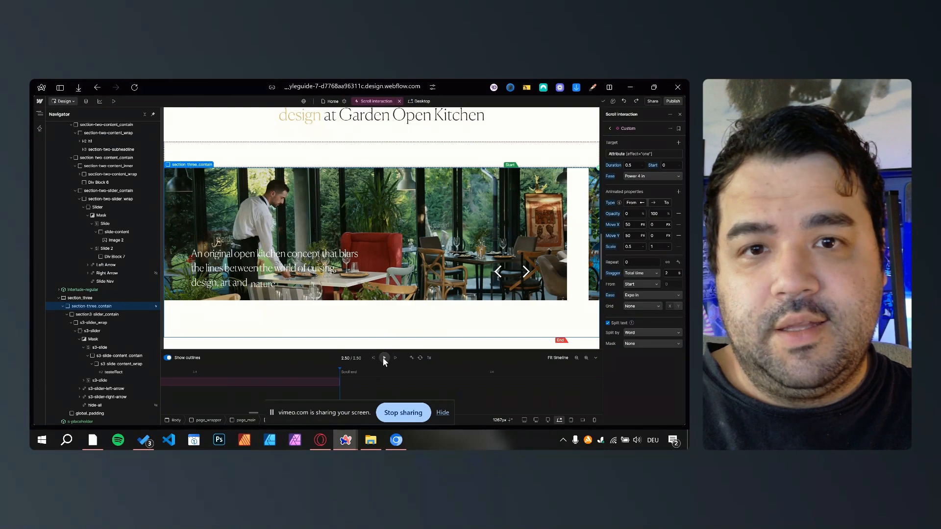
{"action": "left_click", "coordinate": [383, 358]}
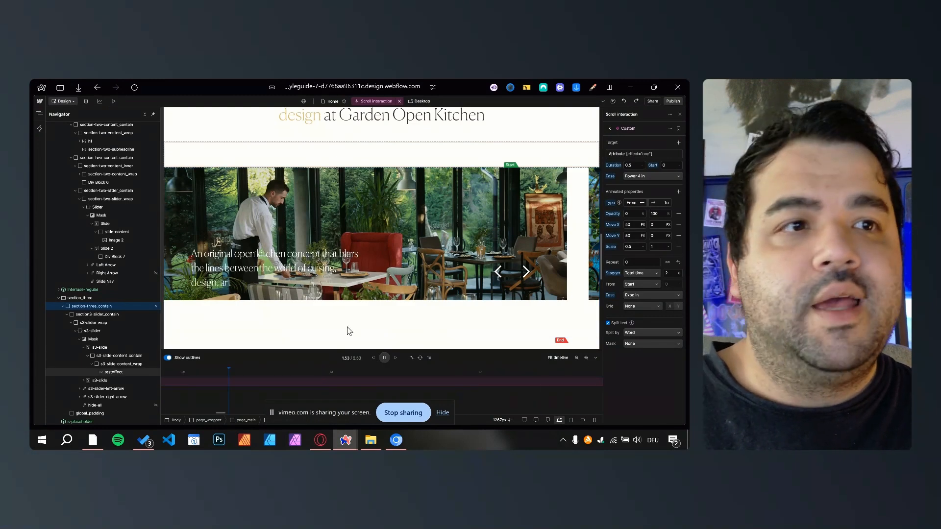
{"action": "left_click", "coordinate": [385, 357]}
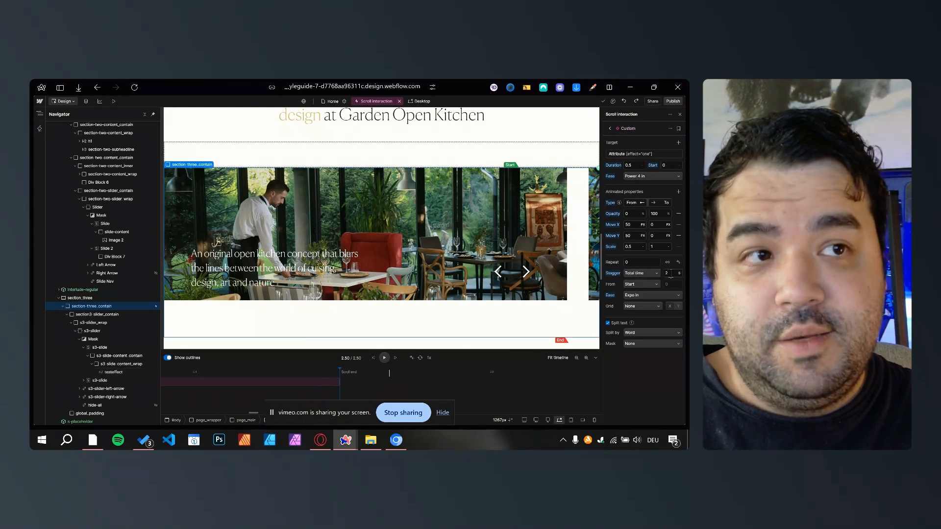
{"action": "left_click", "coordinate": [385, 357]}
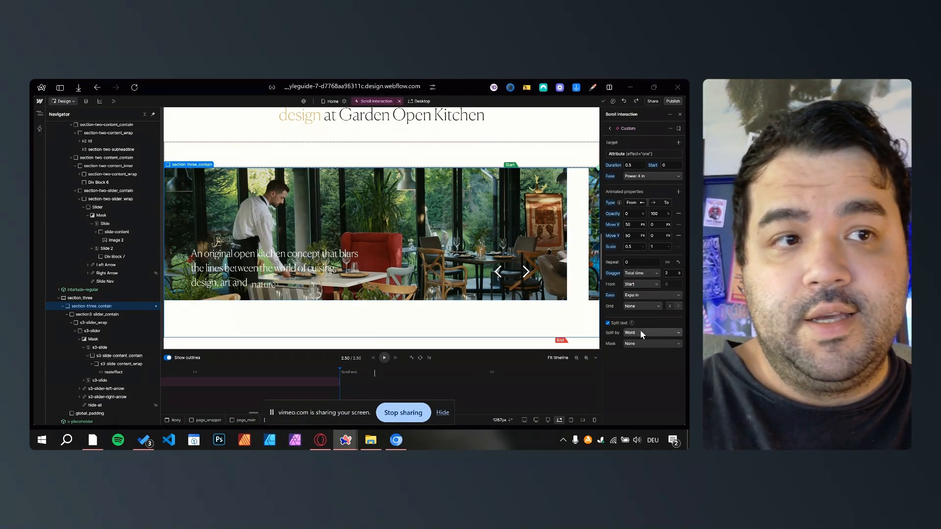
Step: View the split-by options, set the split text mask to Word, and play the preview
{"action": "left_click", "coordinate": [640, 331]}
{"action": "left_click", "coordinate": [619, 357]}
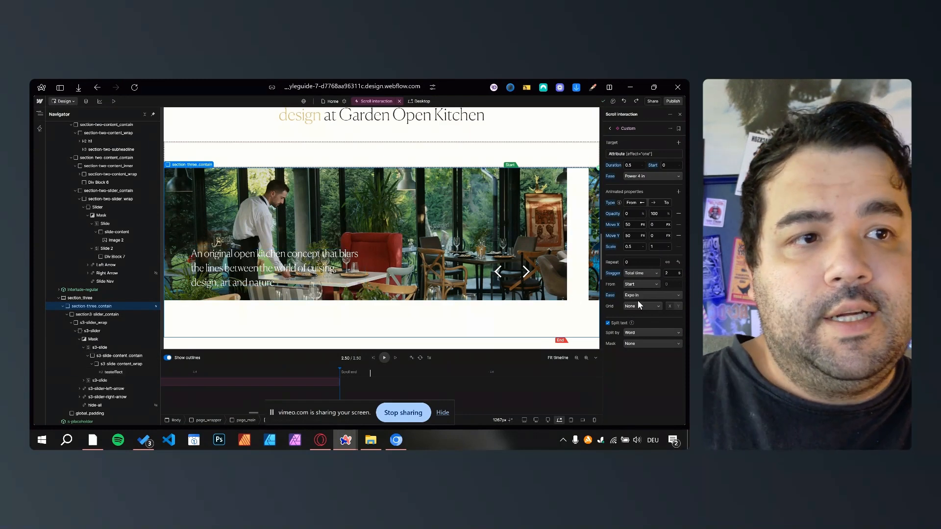
{"action": "left_click", "coordinate": [636, 345]}
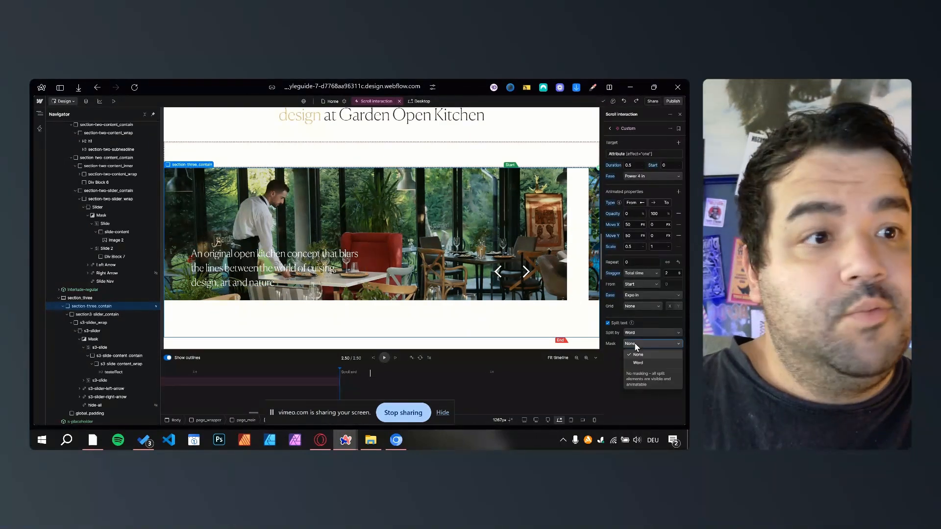
{"action": "left_click", "coordinate": [638, 363]}
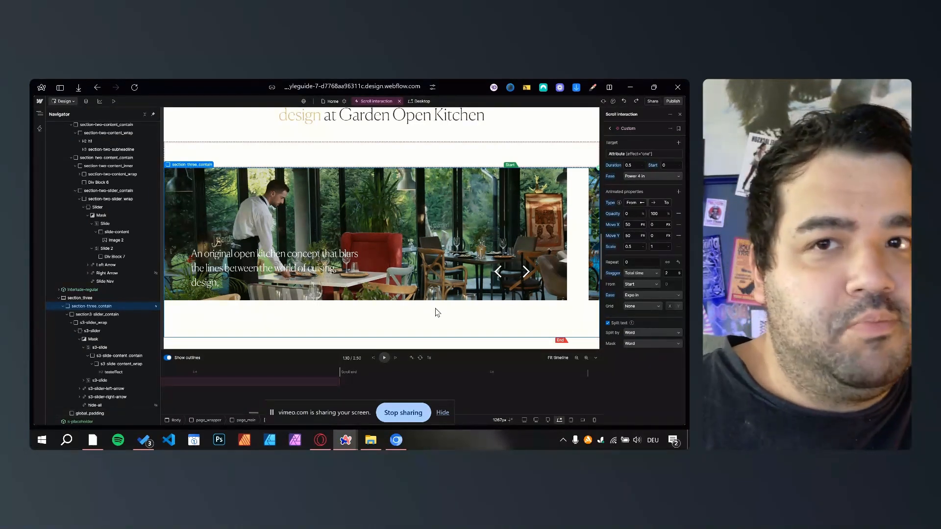
{"action": "left_click", "coordinate": [383, 358]}
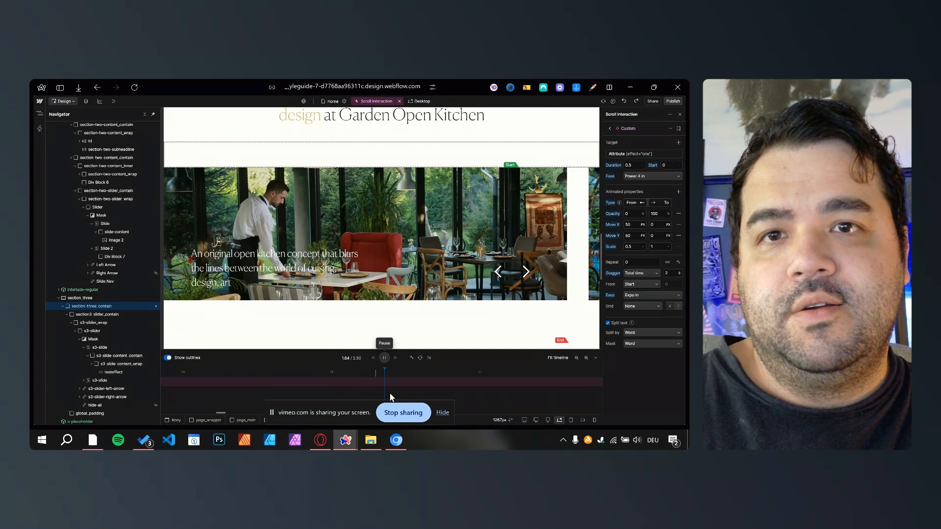
{"action": "left_click", "coordinate": [385, 358]}
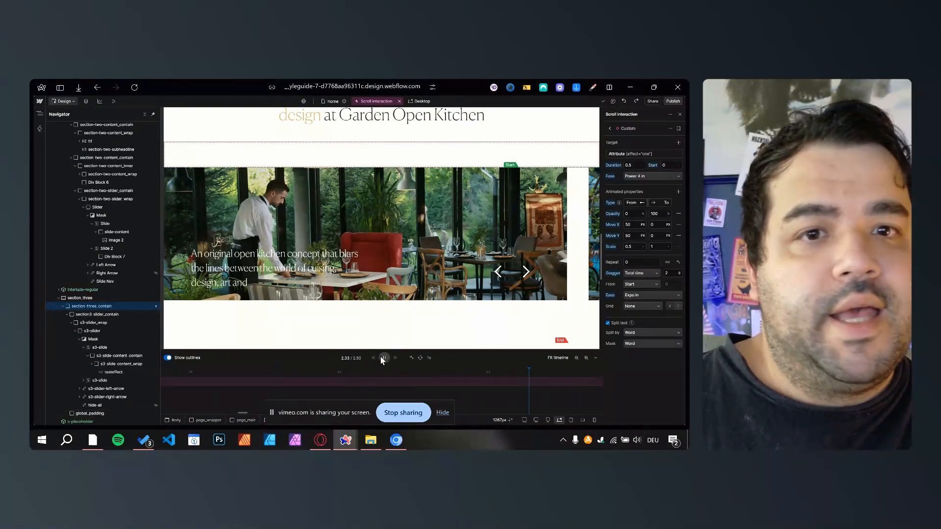
Step: Set the split text mask to None on the Custom action and play the preview
{"action": "left_click", "coordinate": [650, 344]}
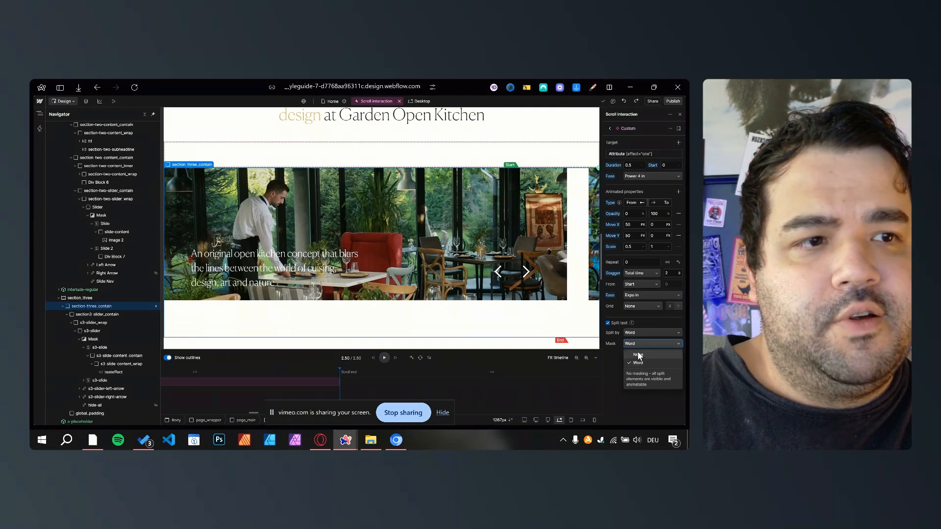
{"action": "left_click", "coordinate": [637, 351]}
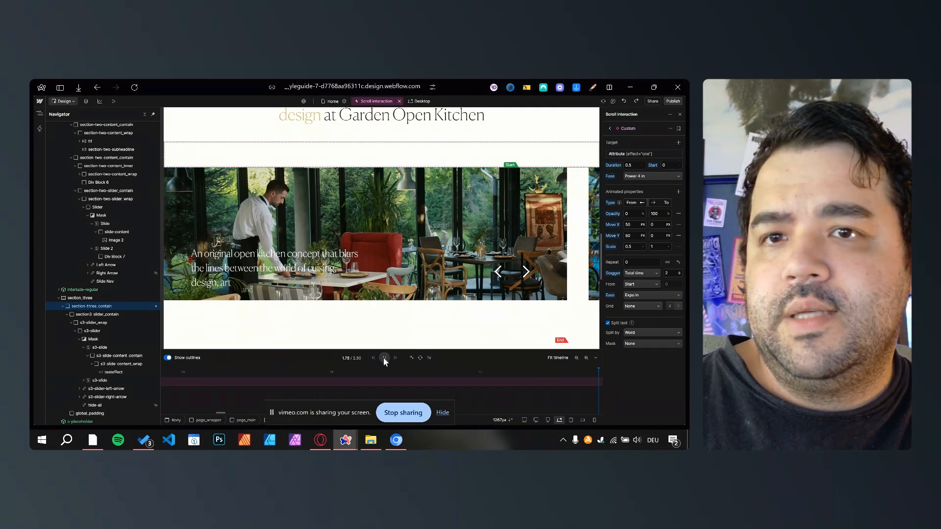
{"action": "left_click", "coordinate": [383, 359]}
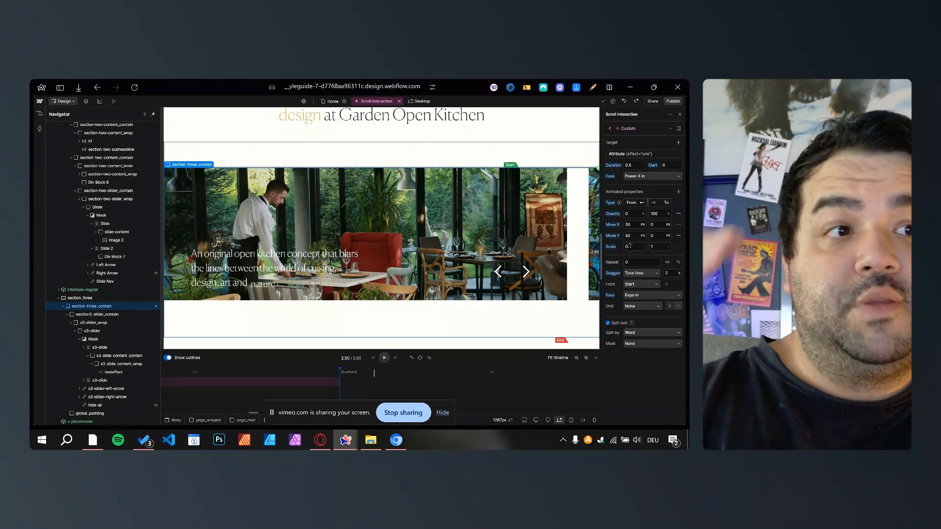
Step: Split the heading text by Letter and switch the Custom action's stagger to Offset time
{"action": "left_click", "coordinate": [630, 334]}
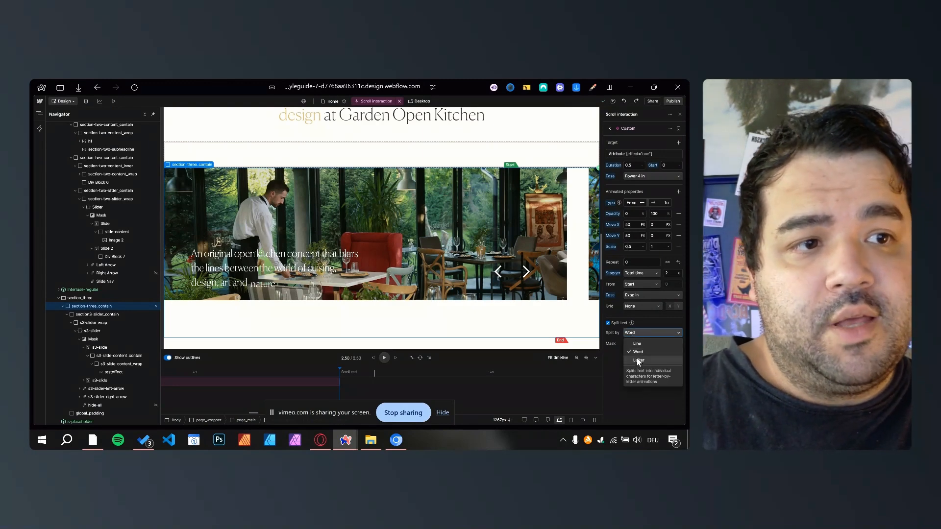
{"action": "left_click", "coordinate": [639, 360]}
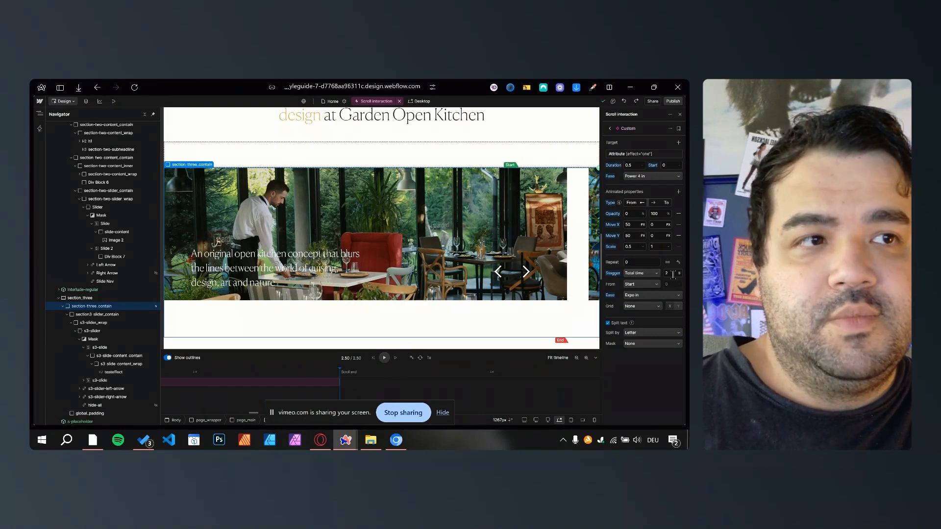
{"action": "left_click", "coordinate": [636, 273]}
{"action": "left_click", "coordinate": [629, 282]}
{"action": "left_click", "coordinate": [642, 275]}
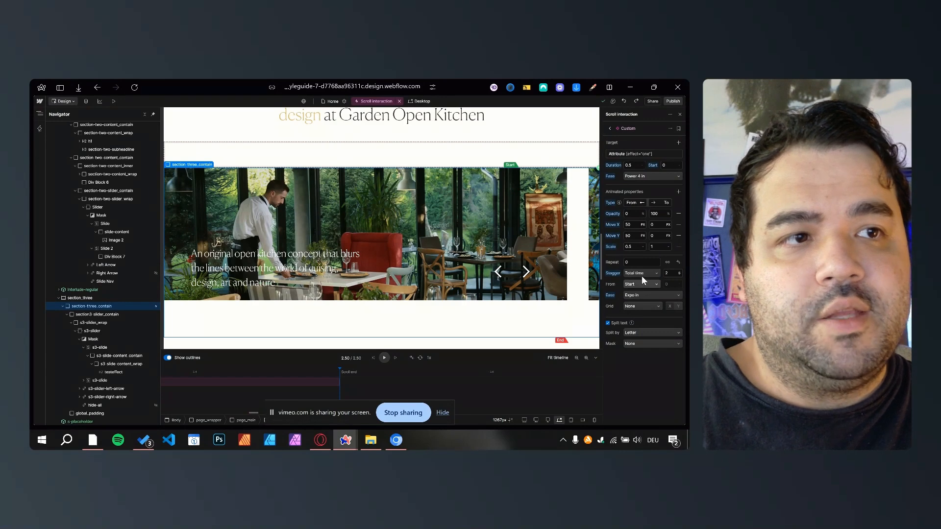
{"action": "left_click", "coordinate": [644, 274]}
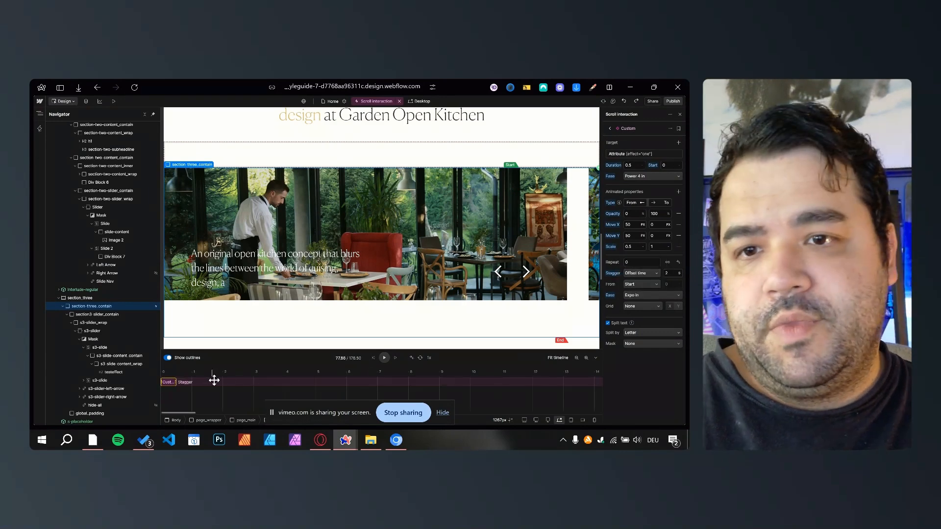
{"action": "left_click_drag", "start_coordinate": [177, 382], "coordinate": [210, 382]}
{"action": "left_click_drag", "start_coordinate": [460, 378], "coordinate": [427, 380]}
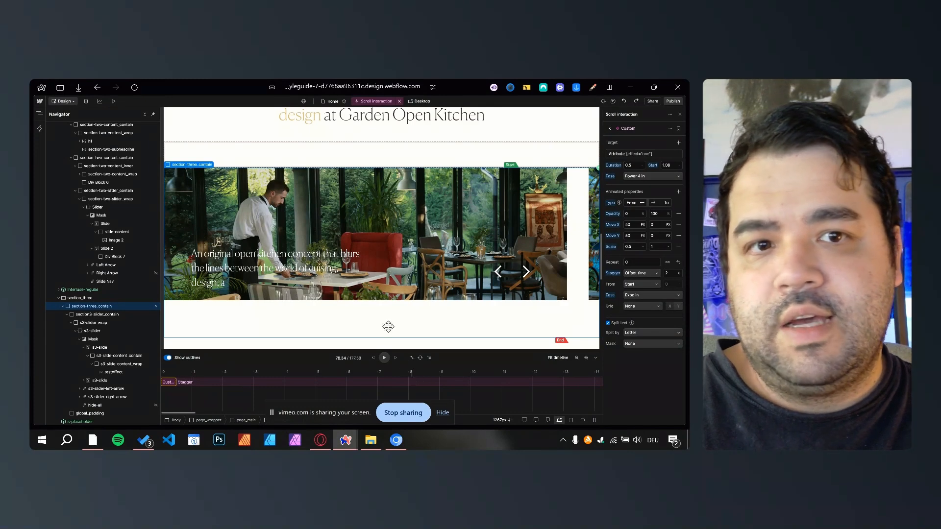
Step: Set the stagger offset time to 0.5 s, play the preview and scrub through the letter animation
{"action": "left_click", "coordinate": [667, 272]}
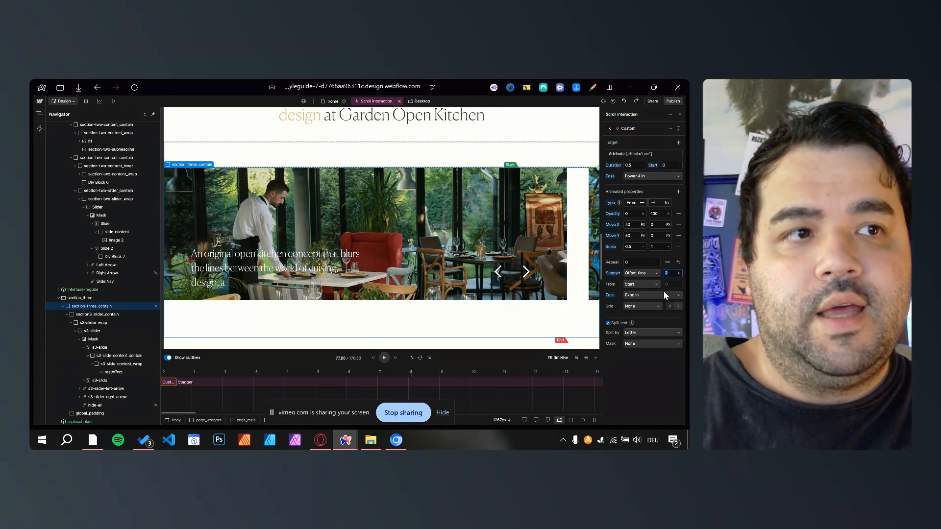
{"action": "type", "text": "0.5"}
{"action": "key", "text": "Tab"}
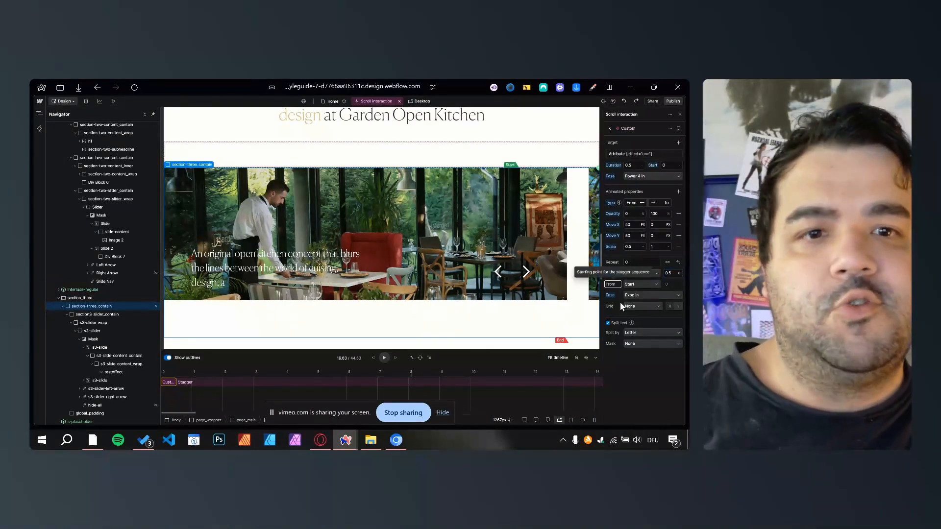
{"action": "left_click", "coordinate": [389, 356]}
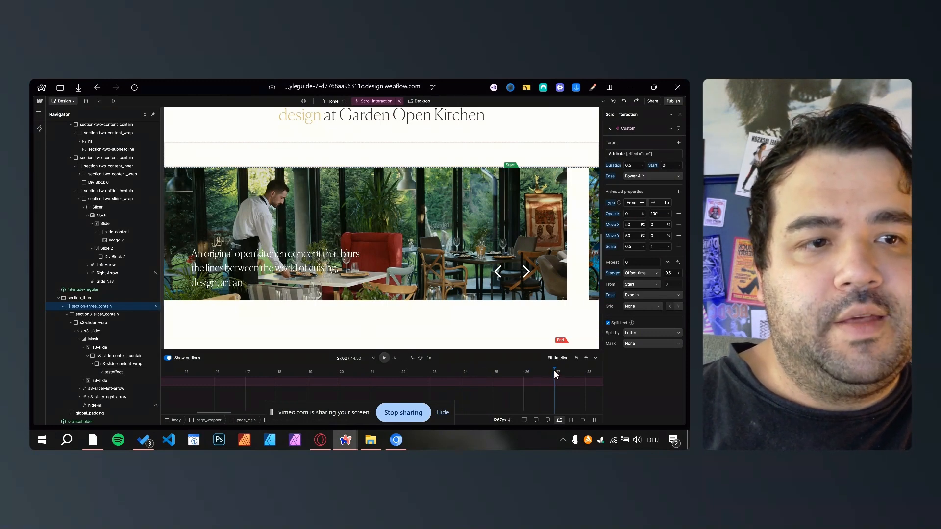
{"action": "left_click_drag", "start_coordinate": [554, 371], "coordinate": [187, 351]}
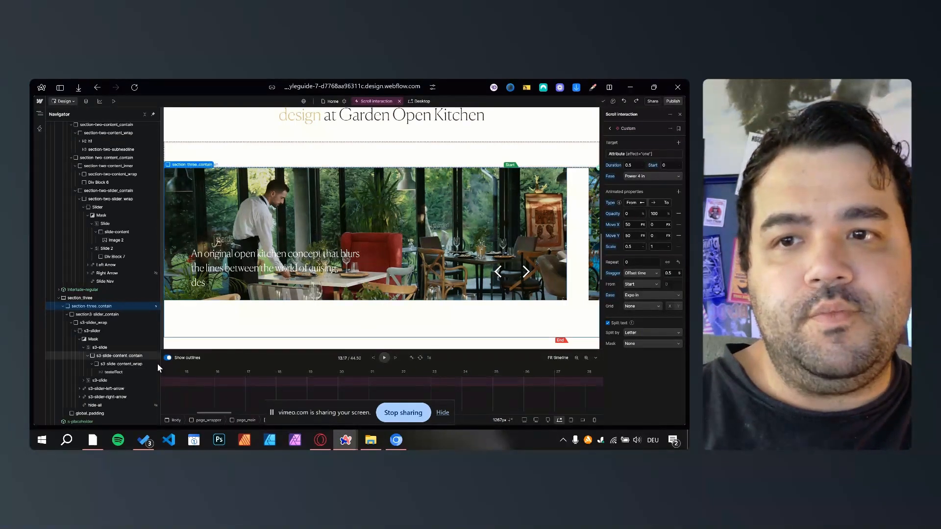
{"action": "left_click_drag", "start_coordinate": [396, 373], "coordinate": [247, 374]}
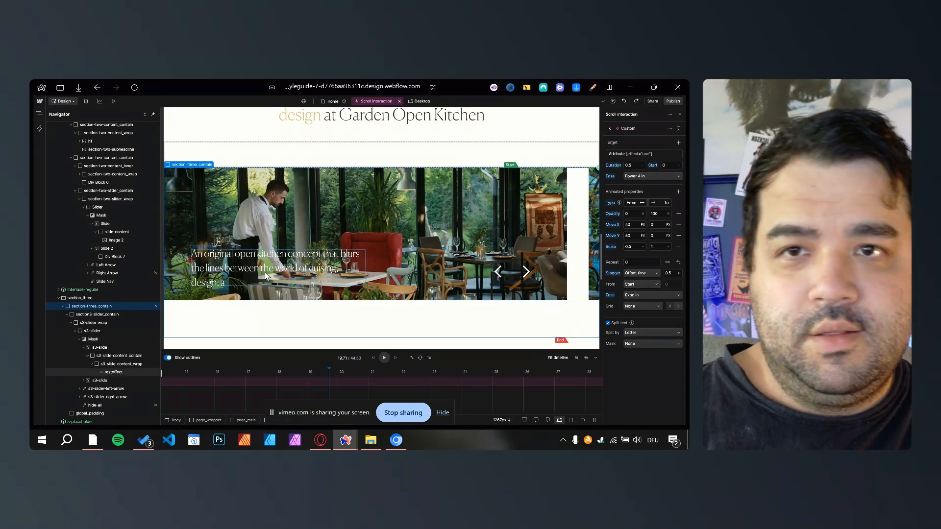
Step: Reset the Custom action's duration, fit the timeline, and play the letter-by-letter animation preview
{"action": "left_click", "coordinate": [614, 165]}
{"action": "left_click", "coordinate": [618, 175]}
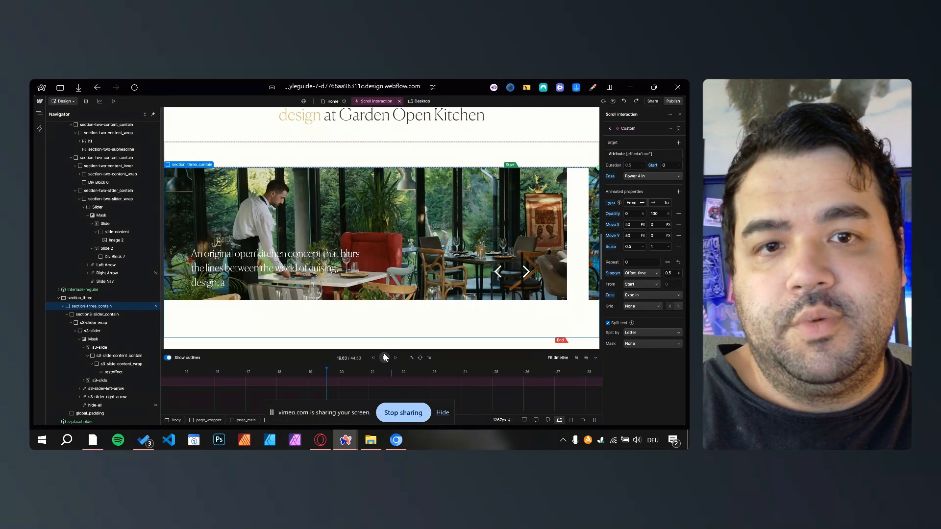
{"action": "left_click", "coordinate": [384, 357]}
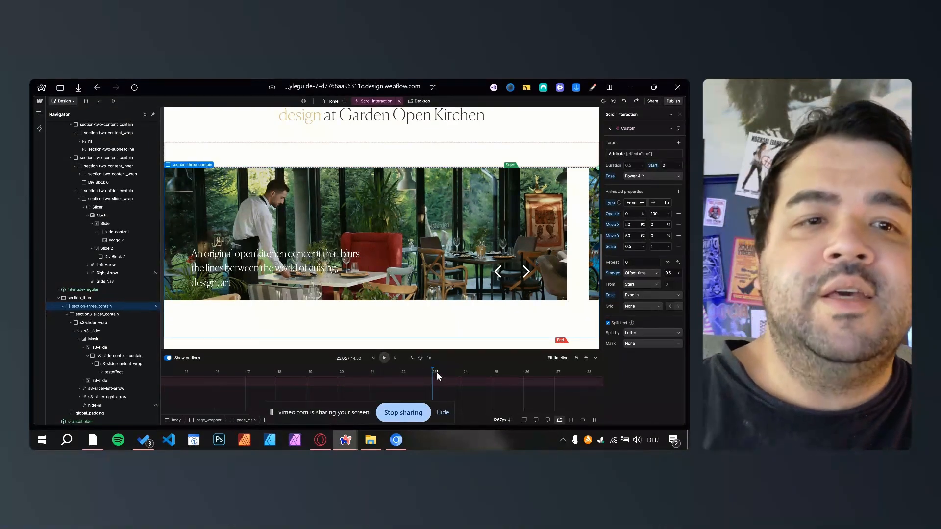
{"action": "left_click", "coordinate": [419, 371]}
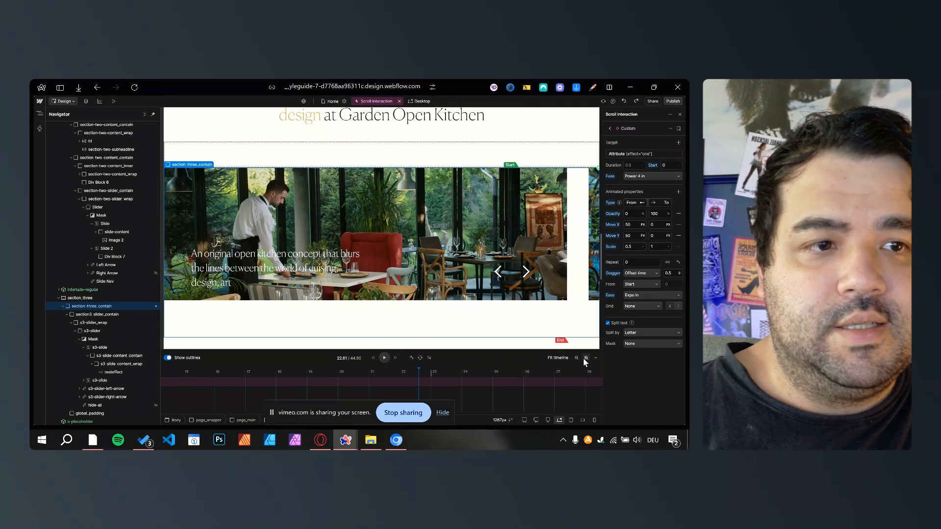
{"action": "left_click", "coordinate": [558, 360]}
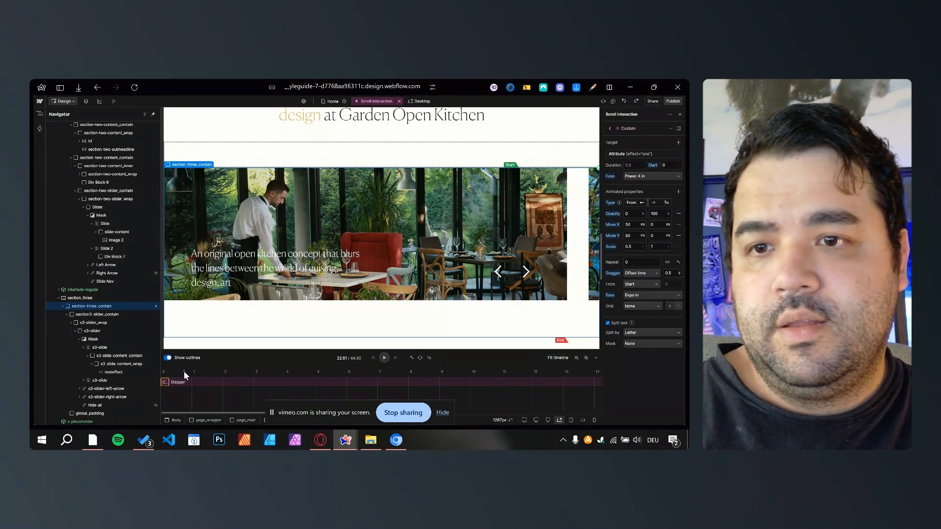
{"action": "left_click", "coordinate": [385, 358]}
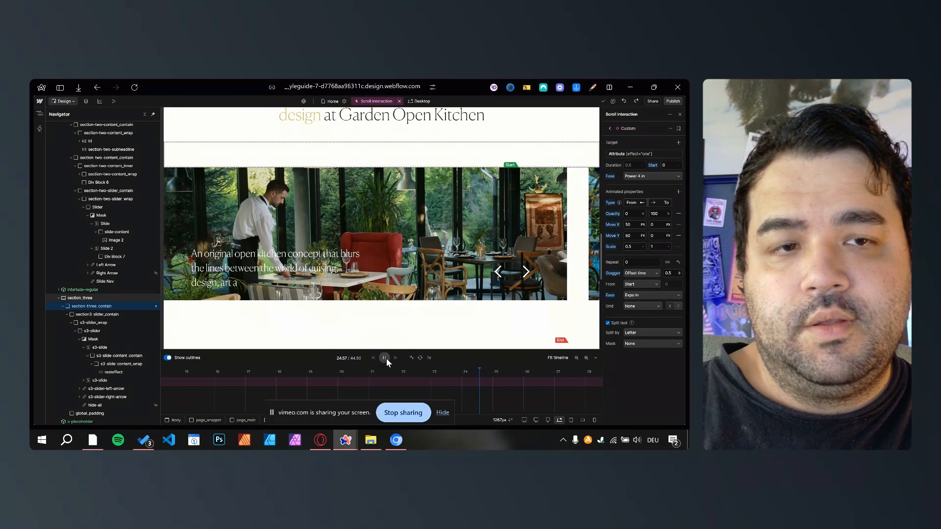
{"action": "left_click", "coordinate": [385, 358]}
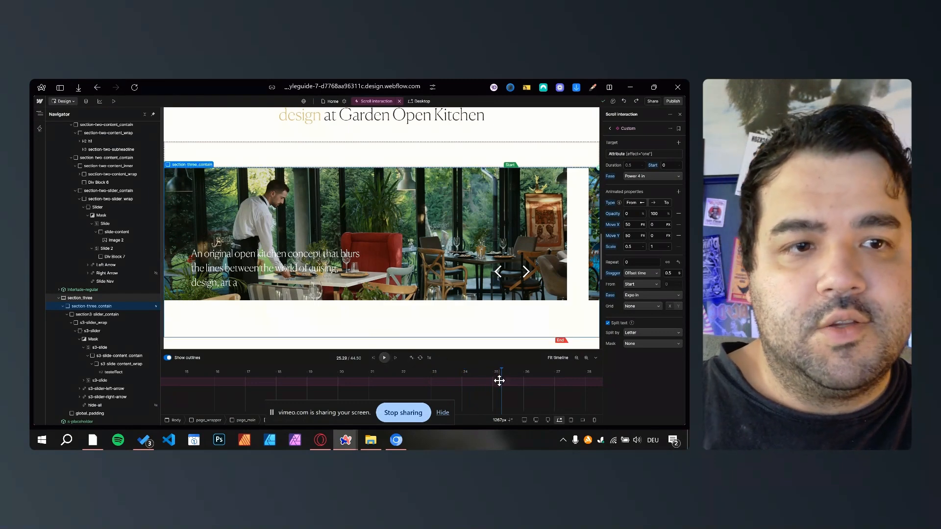
Step: Change the text splitting to Word, replay the animation from the timeline start, and rewind it
{"action": "left_click", "coordinate": [642, 334]}
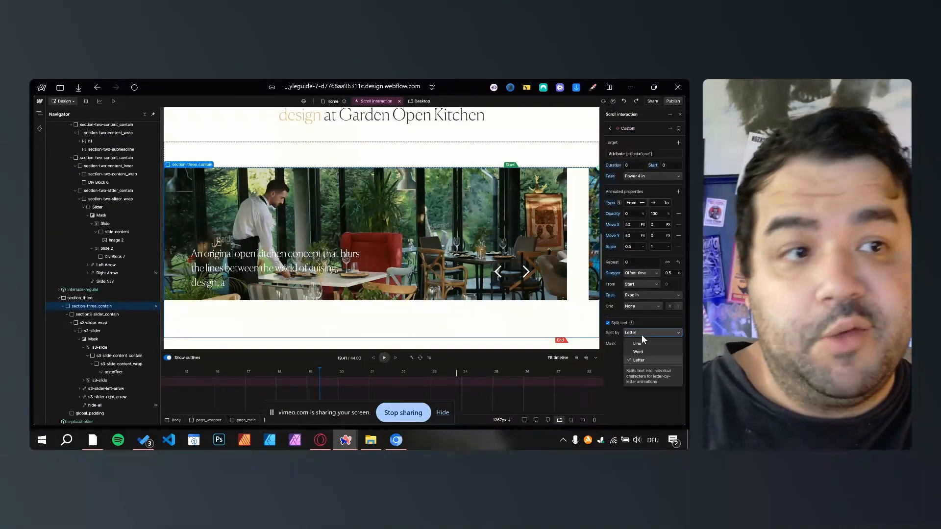
{"action": "left_click", "coordinate": [636, 351]}
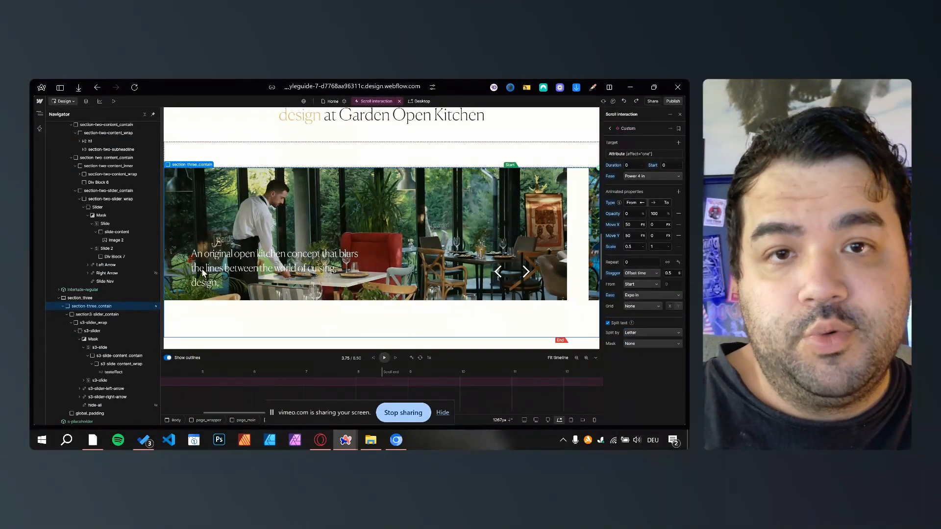
{"action": "left_click", "coordinate": [384, 358]}
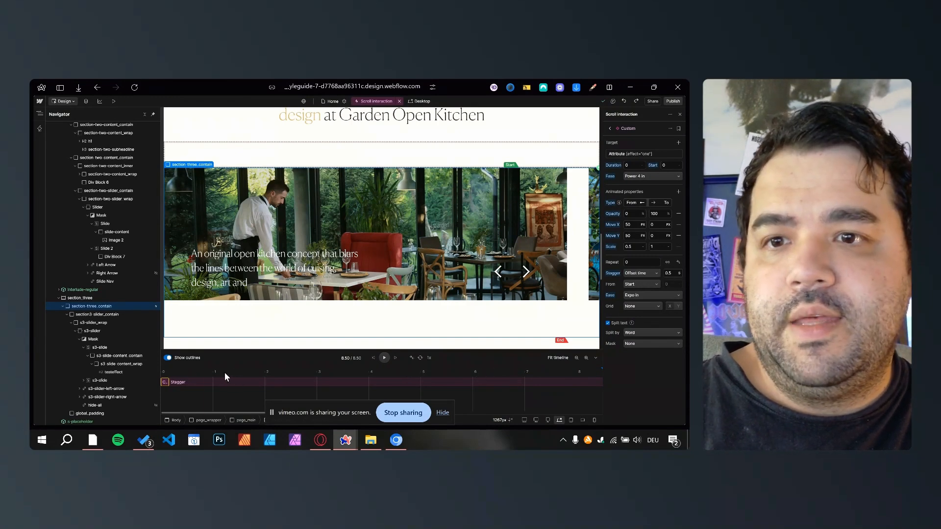
{"action": "left_click", "coordinate": [164, 372]}
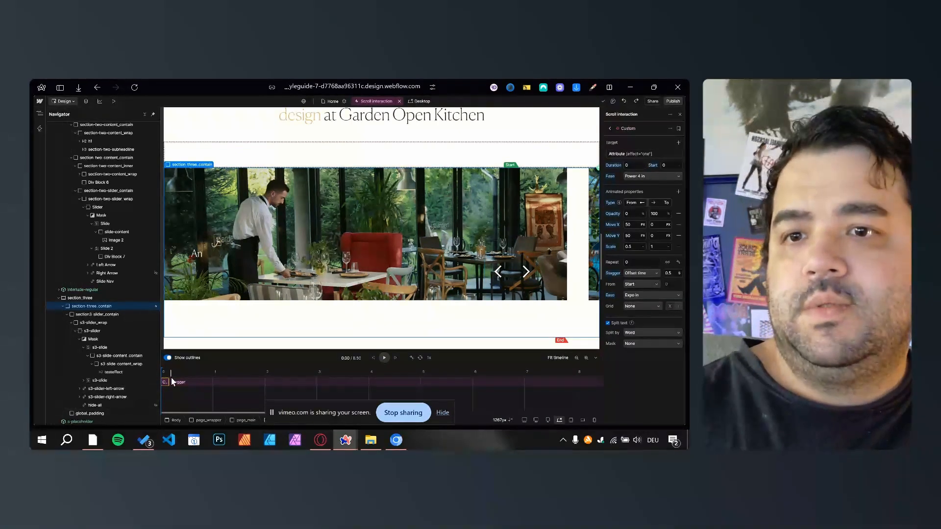
{"action": "key", "text": "space"}
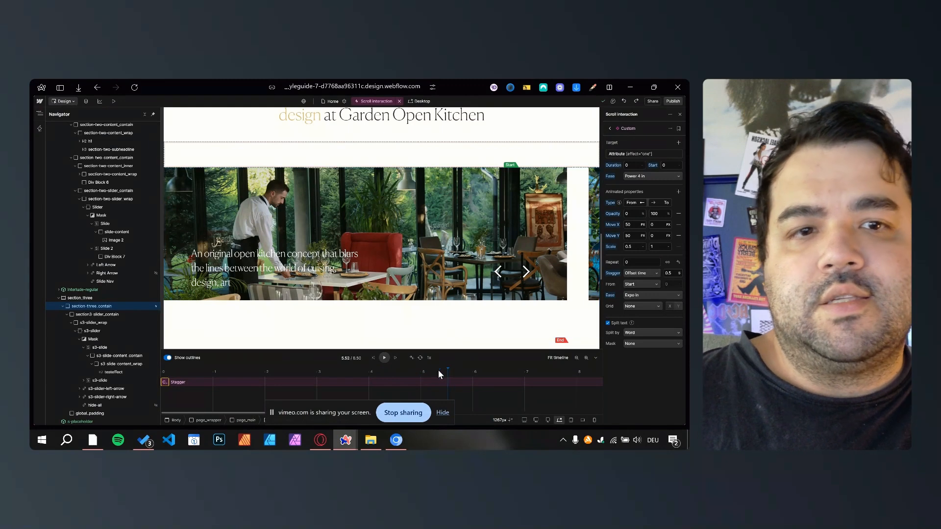
{"action": "left_click_drag", "start_coordinate": [438, 369], "coordinate": [157, 362]}
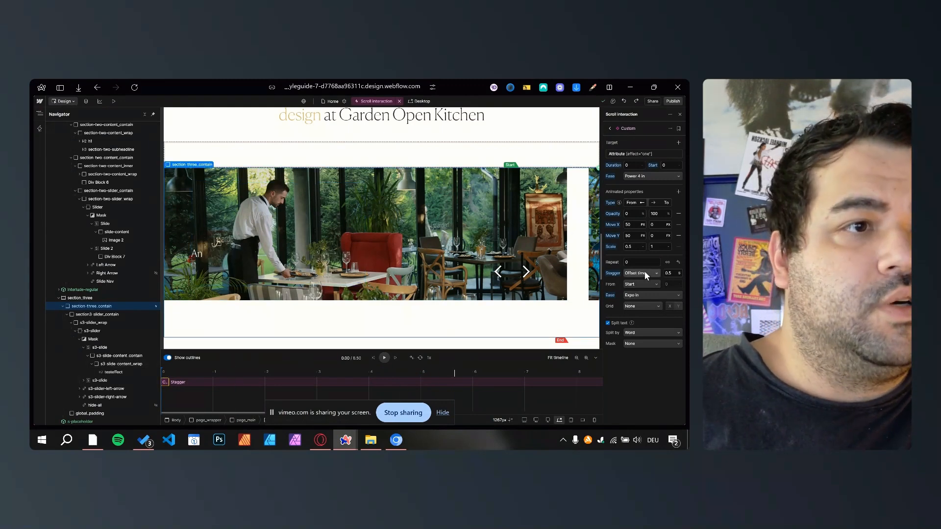
Step: Set the stagger ease to None and replay the word-by-word animation preview
{"action": "left_click", "coordinate": [636, 294]}
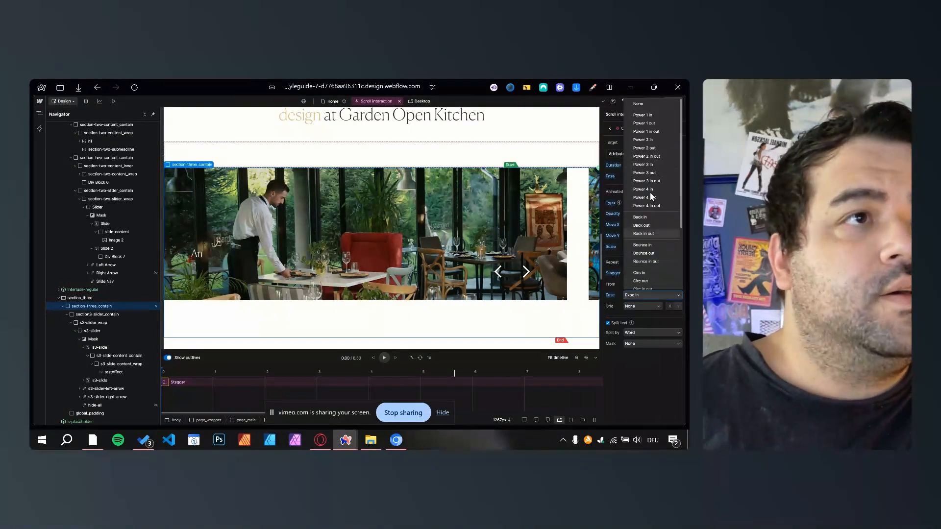
{"action": "left_click", "coordinate": [646, 103]}
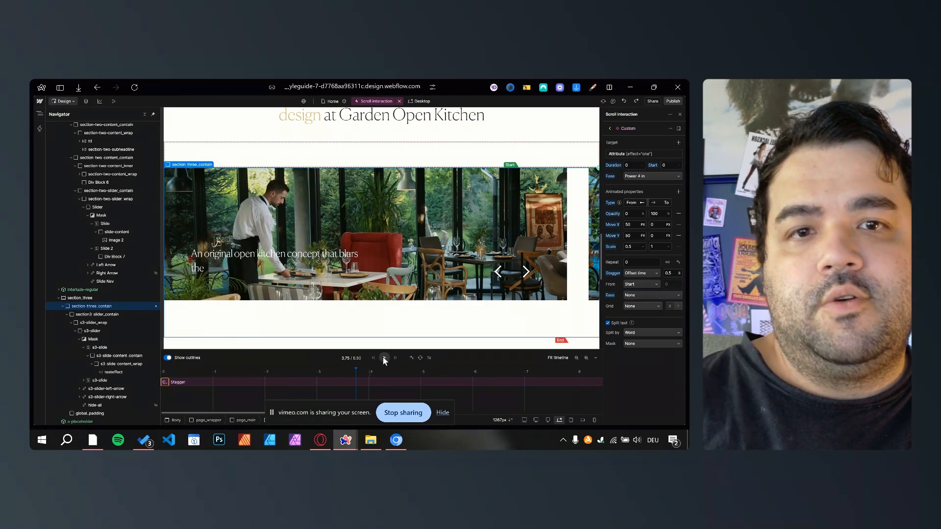
{"action": "left_click", "coordinate": [384, 357]}
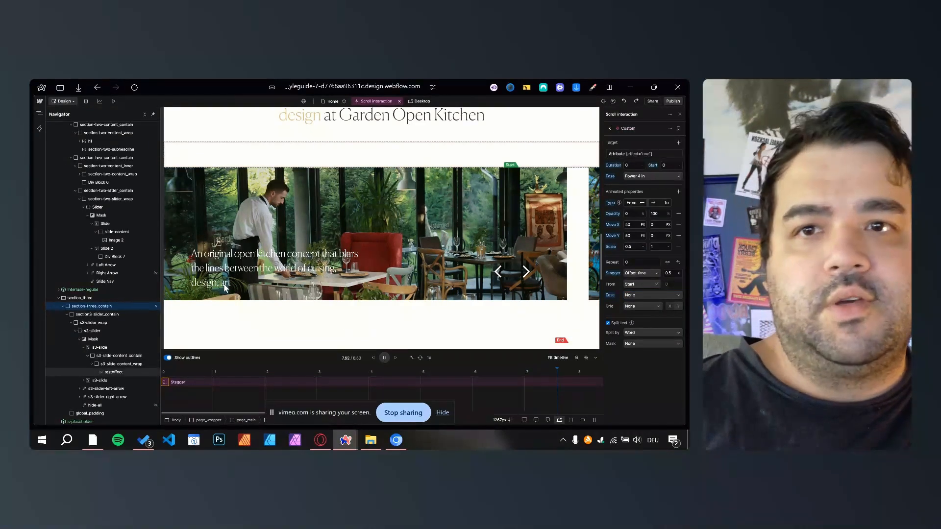
{"action": "key", "text": "space"}
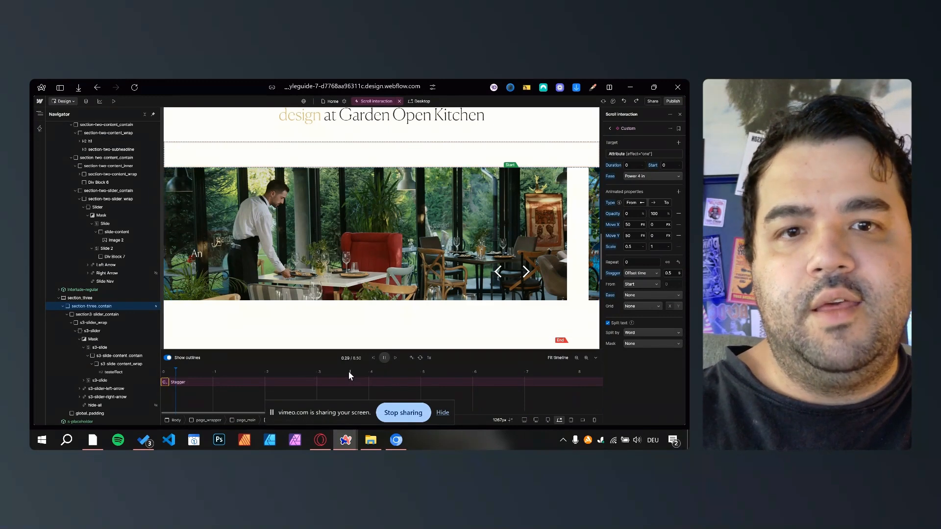
{"action": "left_click_drag", "start_coordinate": [284, 370], "coordinate": [181, 342]}
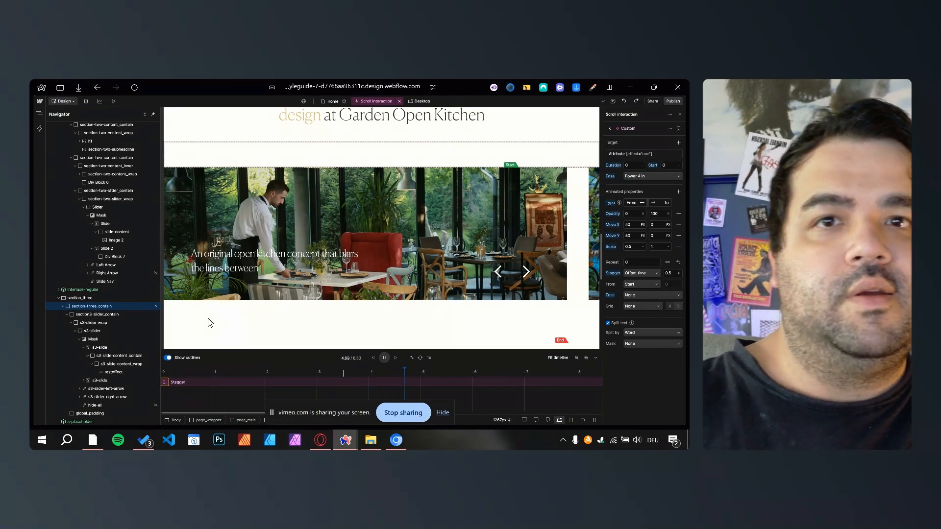
{"action": "key", "text": "space"}
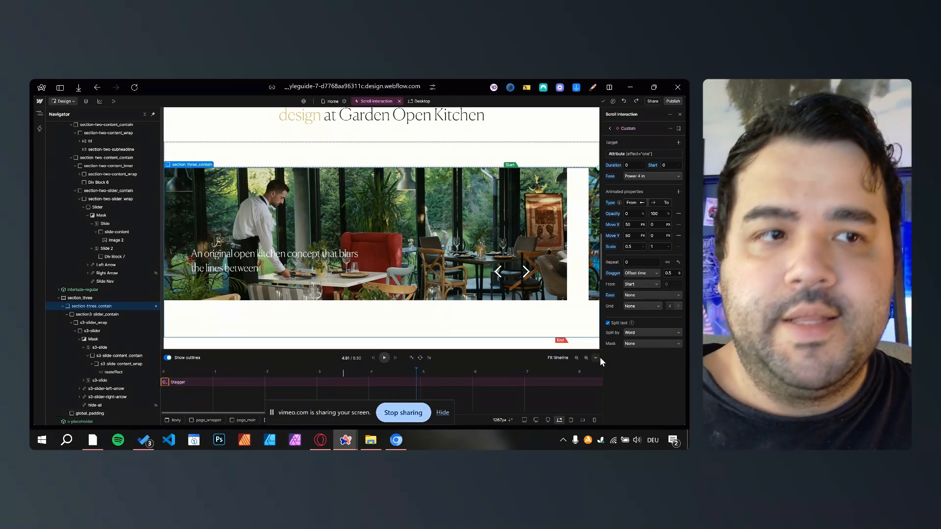
Step: Set the split text mask to Word and play the animation preview
{"action": "left_click", "coordinate": [647, 344]}
{"action": "left_click", "coordinate": [642, 364]}
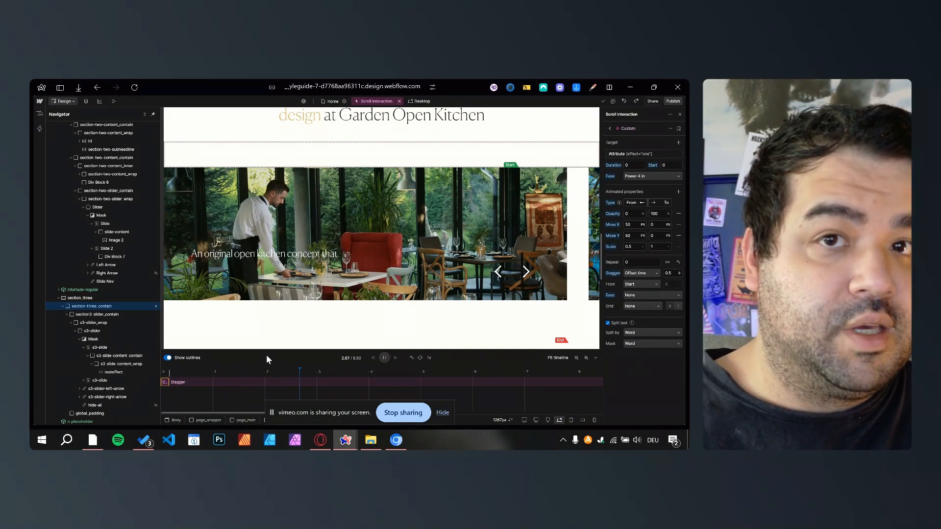
{"action": "left_click", "coordinate": [636, 215]}
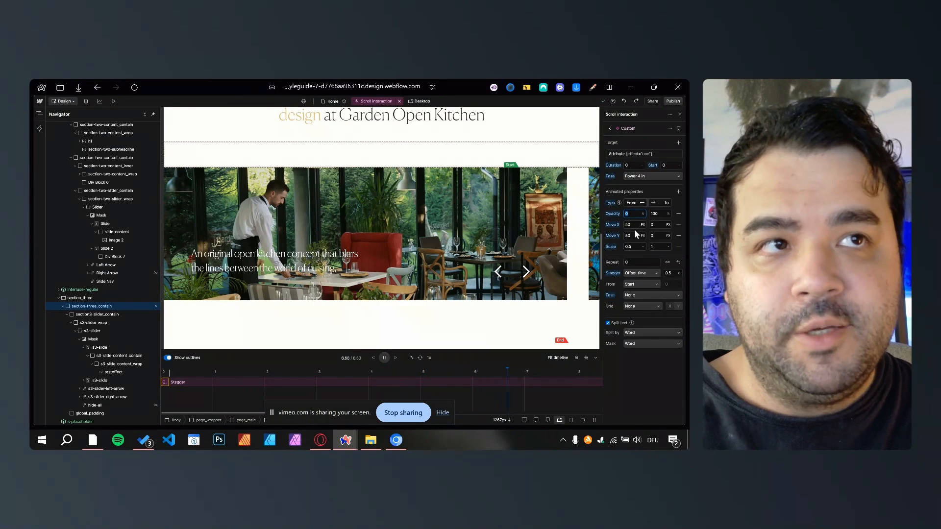
Step: Reset the Custom action's duration to its initial value and scrub the timeline back to the start
{"action": "left_click", "coordinate": [626, 165]}
{"action": "left_click", "coordinate": [618, 167]}
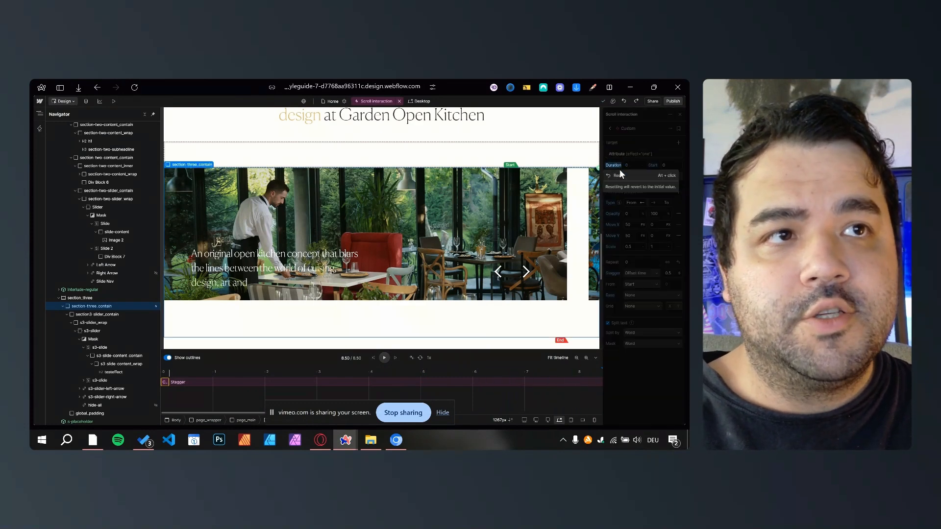
{"action": "left_click", "coordinate": [627, 179]}
{"action": "left_click_drag", "start_coordinate": [349, 369], "coordinate": [132, 384]}
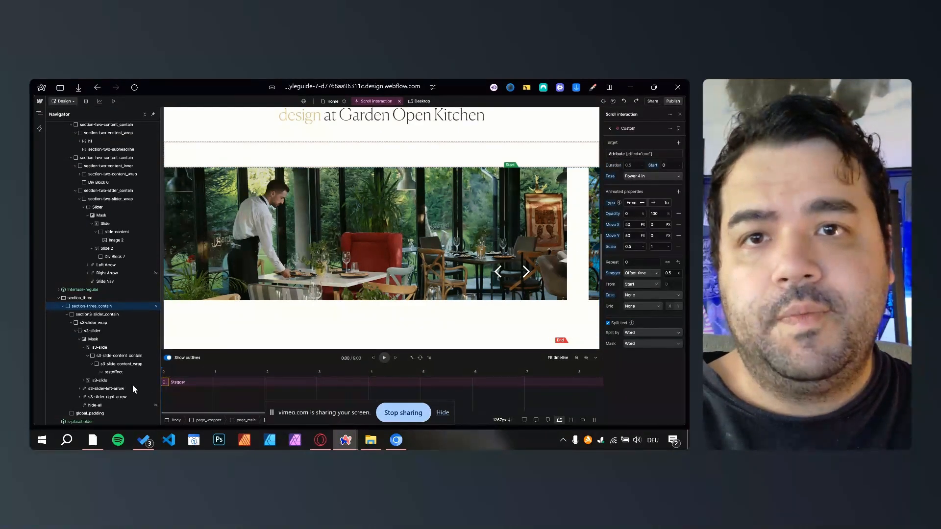
Step: Replay the masked word-by-word animation from the timeline start, with the whole timeline fitted in view
{"action": "key", "text": "space"}
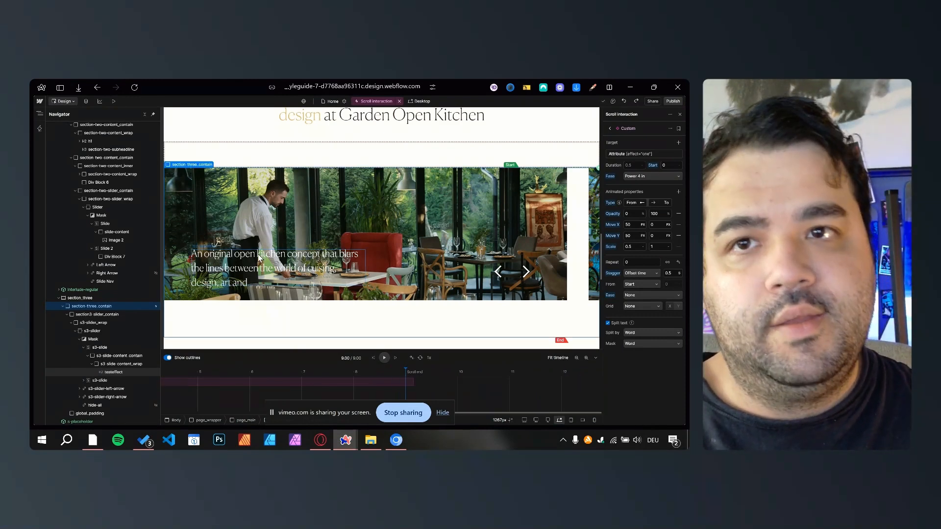
{"action": "left_click_drag", "start_coordinate": [410, 372], "coordinate": [116, 357]}
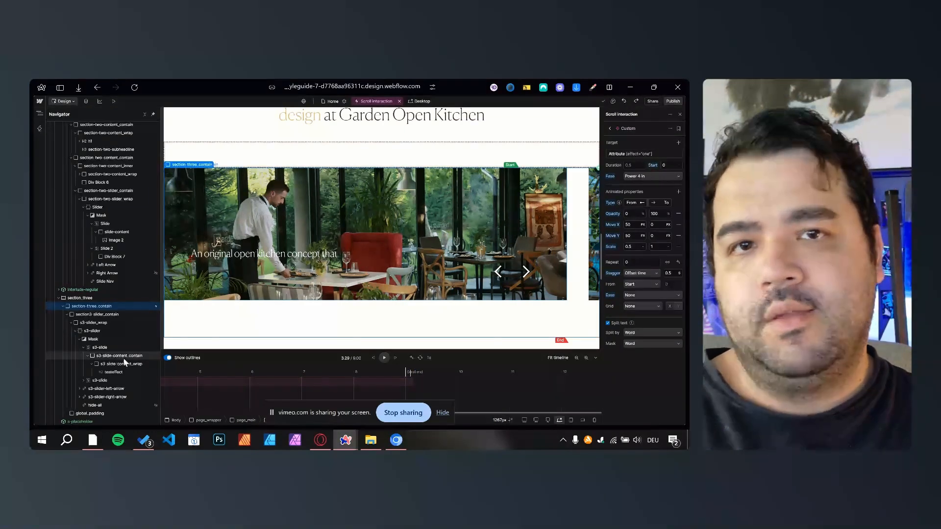
{"action": "left_click", "coordinate": [558, 358]}
{"action": "left_click_drag", "start_coordinate": [321, 369], "coordinate": [141, 361]}
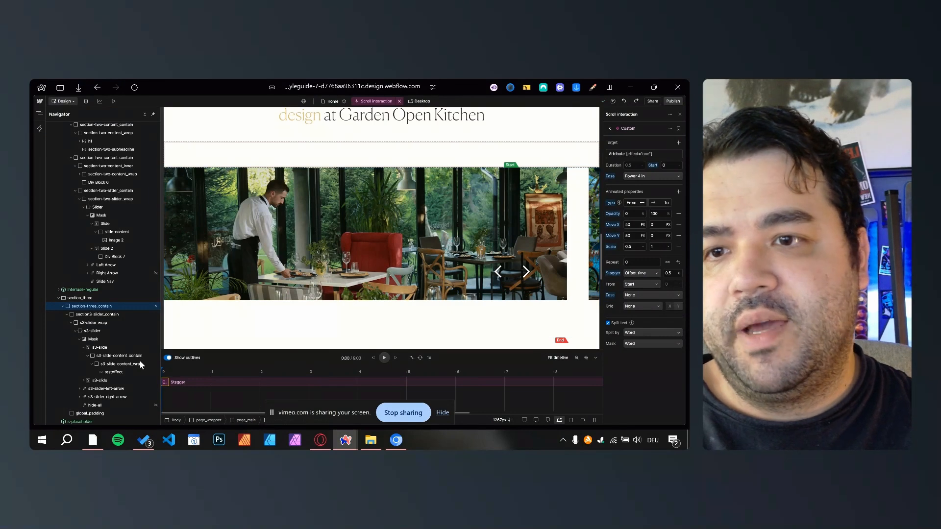
{"action": "key", "text": "space"}
{"action": "key", "text": "space"}
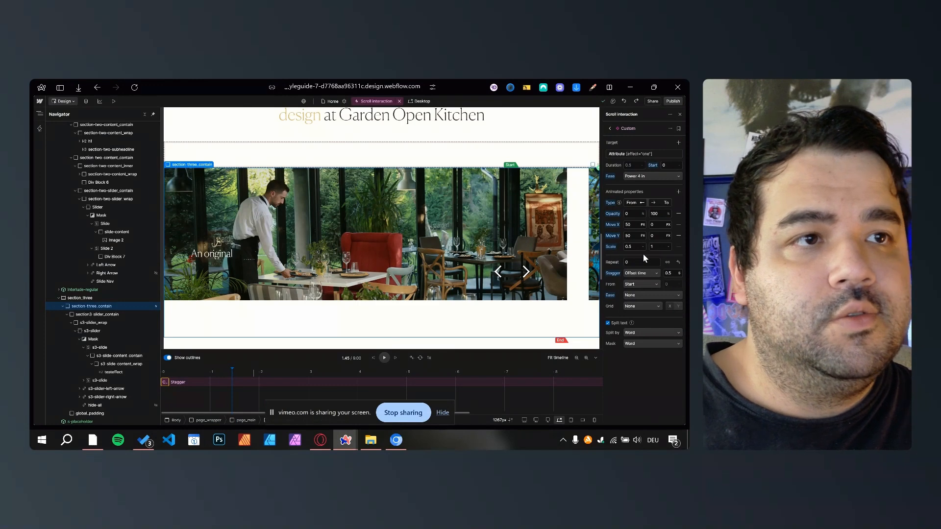
Step: Reset the Custom action's Move X and Scale properties to their initial values
{"action": "left_click", "coordinate": [612, 224]}
{"action": "left_click", "coordinate": [621, 237]}
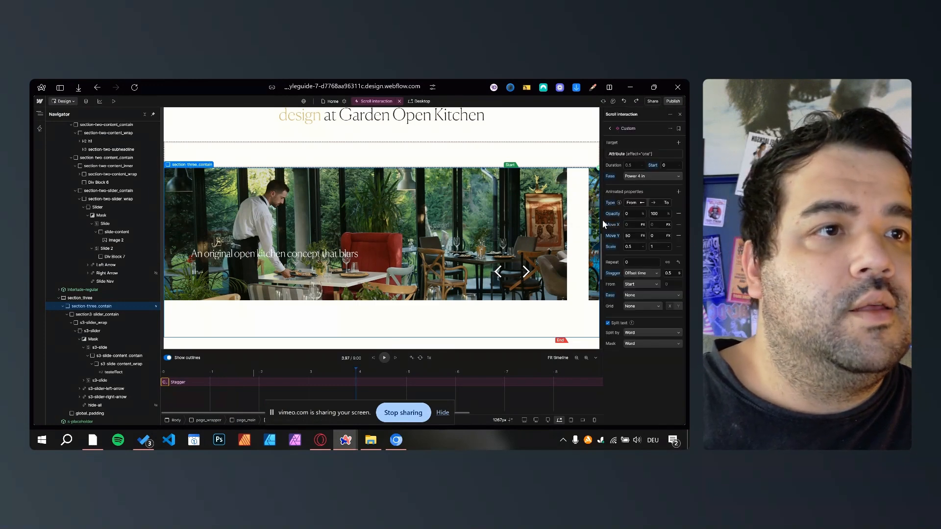
{"action": "left_click", "coordinate": [611, 248]}
{"action": "left_click", "coordinate": [619, 256]}
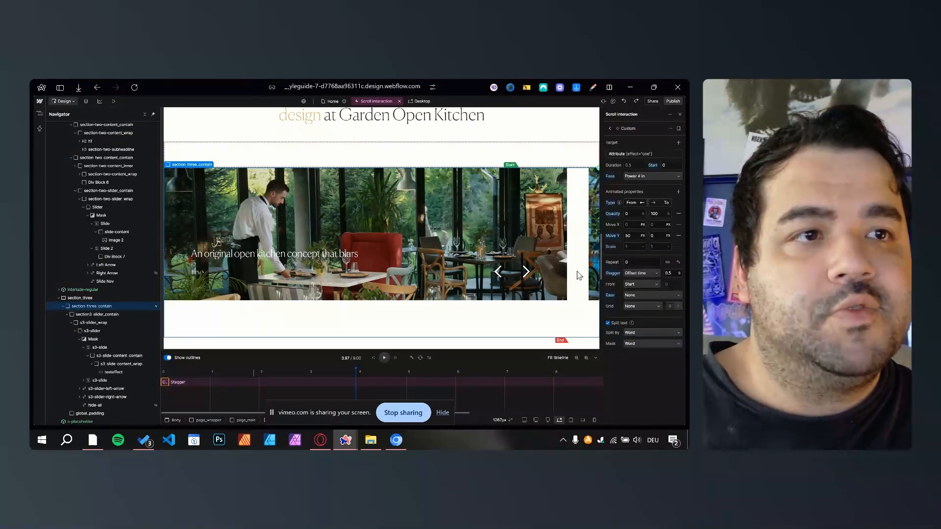
Step: Set the Custom action's starting Move Y value to 150 px
{"action": "left_click", "coordinate": [615, 235]}
{"action": "left_click", "coordinate": [634, 235]}
{"action": "type", "text": "150"}
{"action": "key", "text": "Tab"}
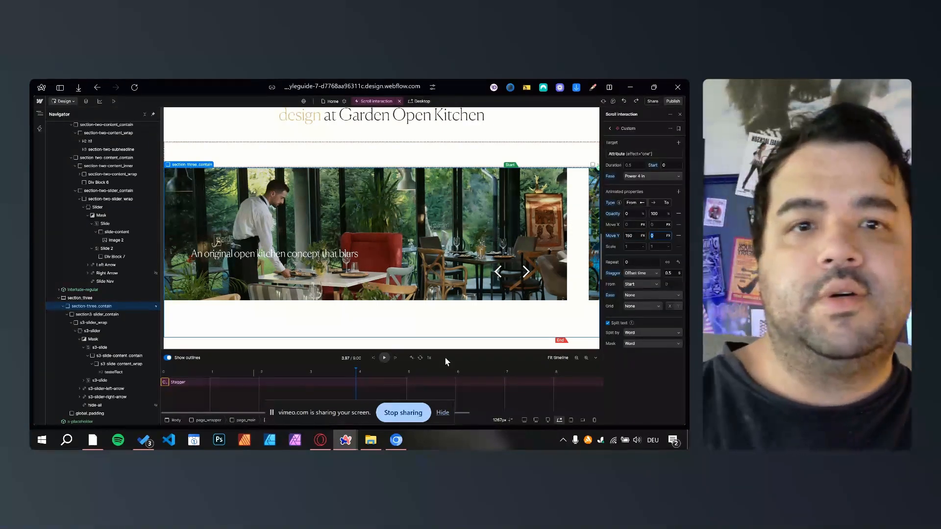
Step: Rewind the timeline to the start and reset the Custom action's Opacity to its initial value
{"action": "left_click_drag", "start_coordinate": [361, 380], "coordinate": [165, 377]}
{"action": "left_click", "coordinate": [613, 214]}
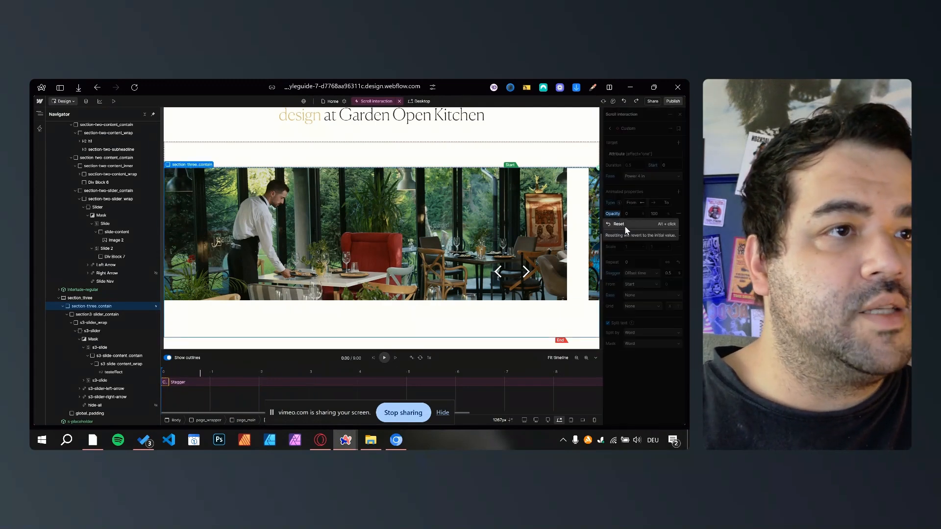
{"action": "left_click", "coordinate": [624, 225]}
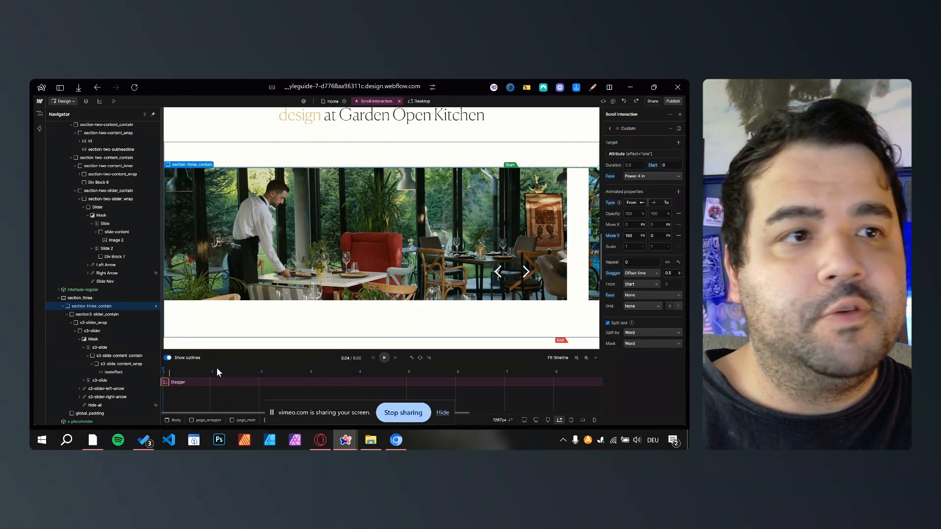
Step: Turn off text splitting for the Custom action, preview the unsplit animation repeatedly, and rewind the timeline
{"action": "left_click", "coordinate": [608, 322]}
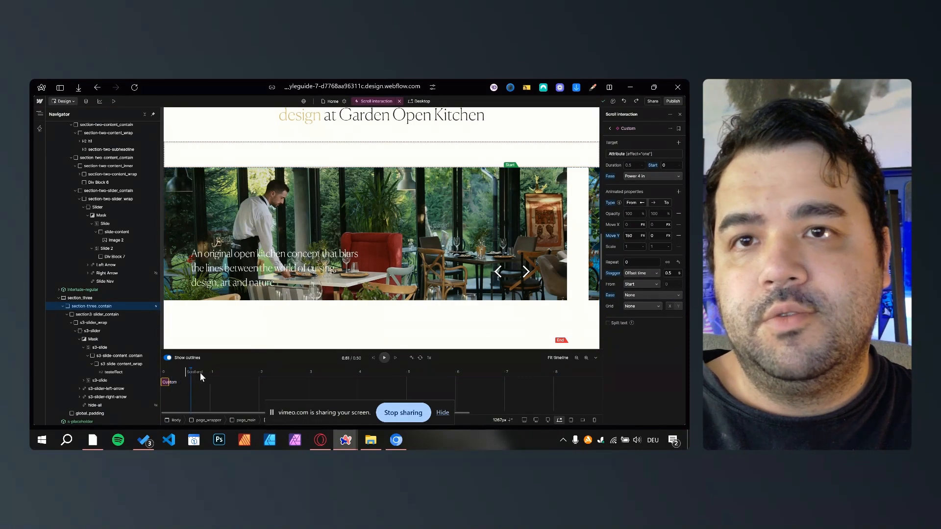
{"action": "left_click", "coordinate": [384, 358]}
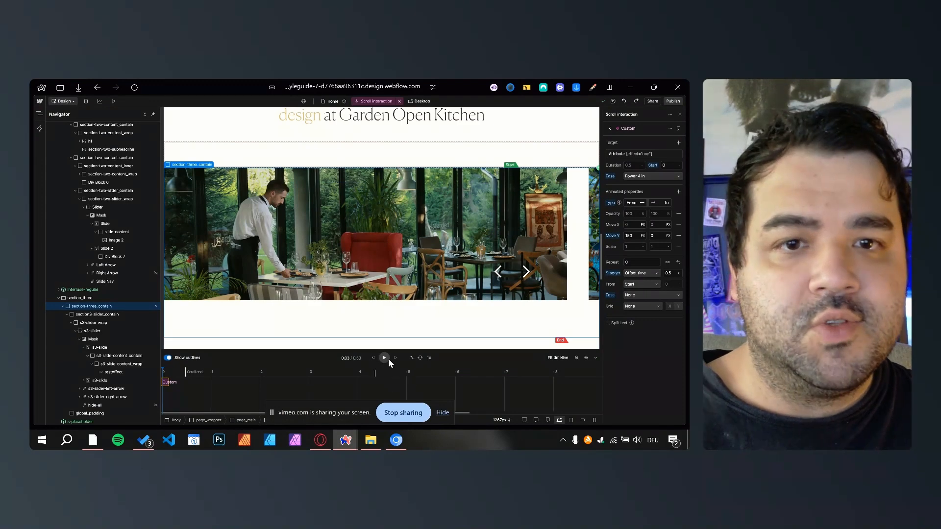
{"action": "left_click", "coordinate": [385, 358]}
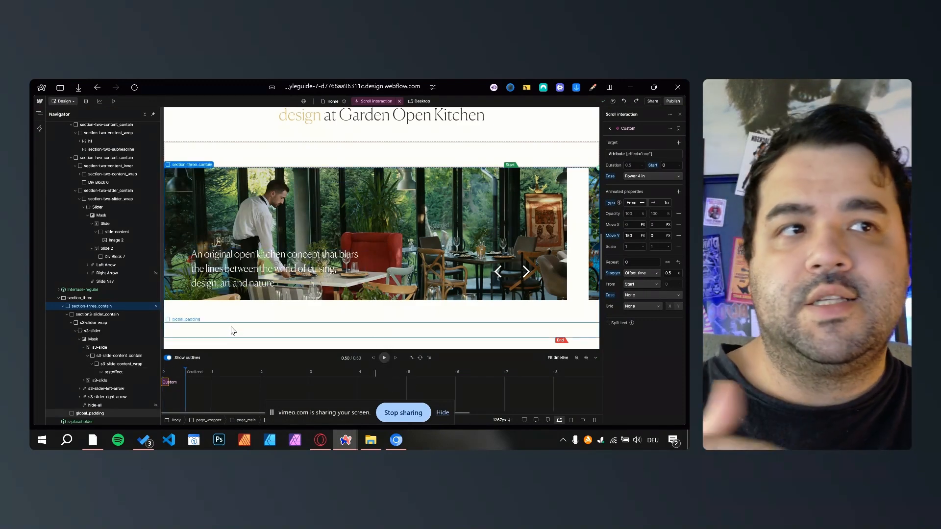
{"action": "left_click_drag", "start_coordinate": [187, 368], "coordinate": [163, 371]}
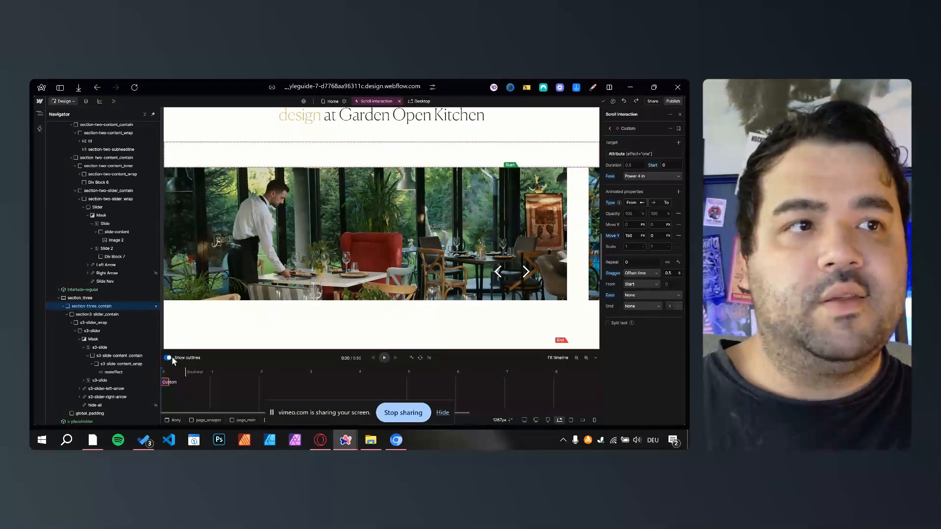
{"action": "left_click", "coordinate": [384, 358]}
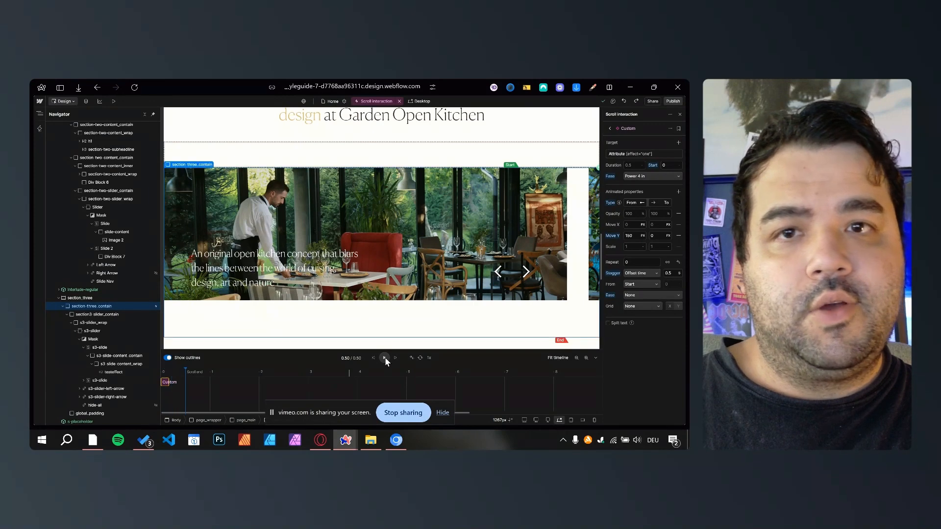
{"action": "left_click_drag", "start_coordinate": [184, 366], "coordinate": [166, 370]}
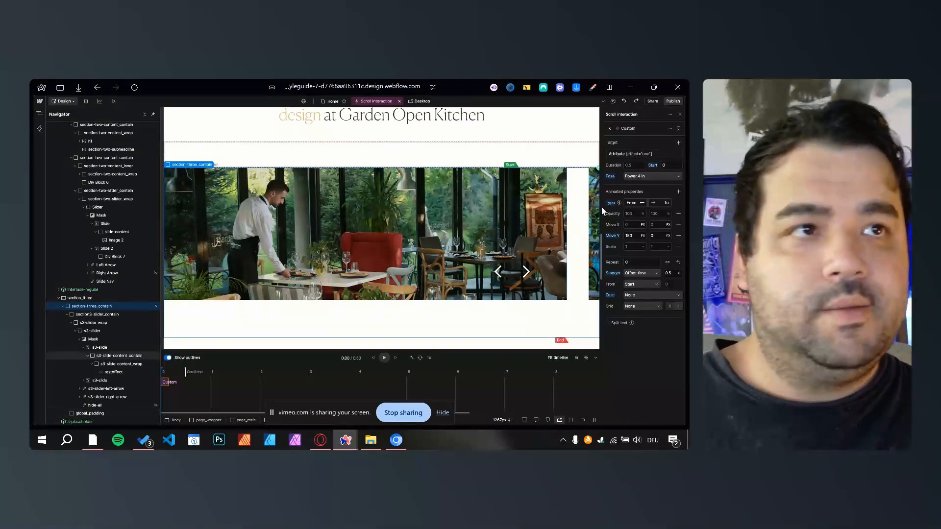
Step: Turn text splitting back on by Word with no mask and play the animation from the start
{"action": "left_click", "coordinate": [608, 323]}
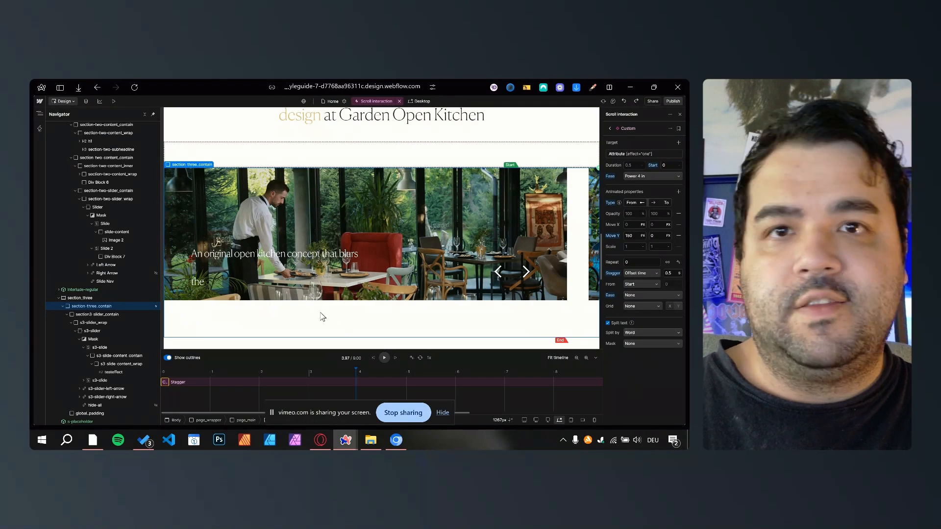
{"action": "left_click", "coordinate": [351, 377]}
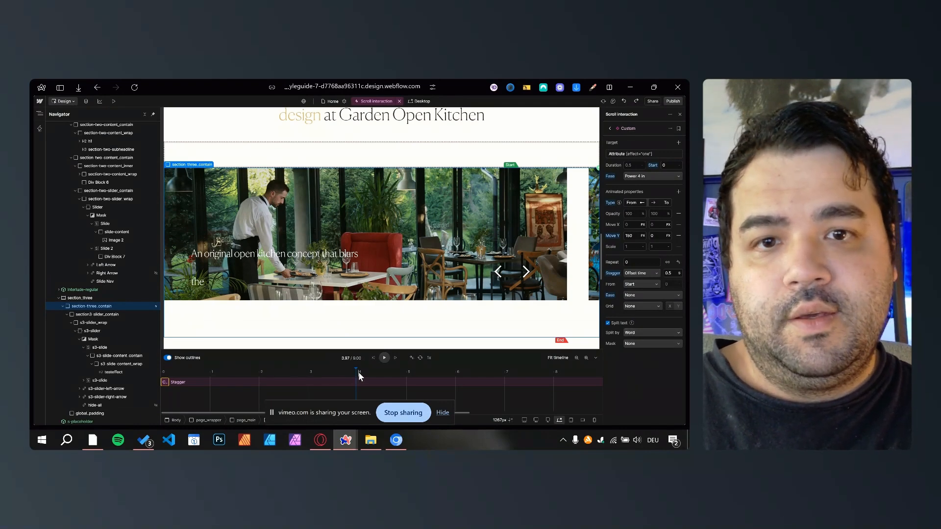
{"action": "left_click", "coordinate": [162, 375]}
{"action": "left_click", "coordinate": [385, 358]}
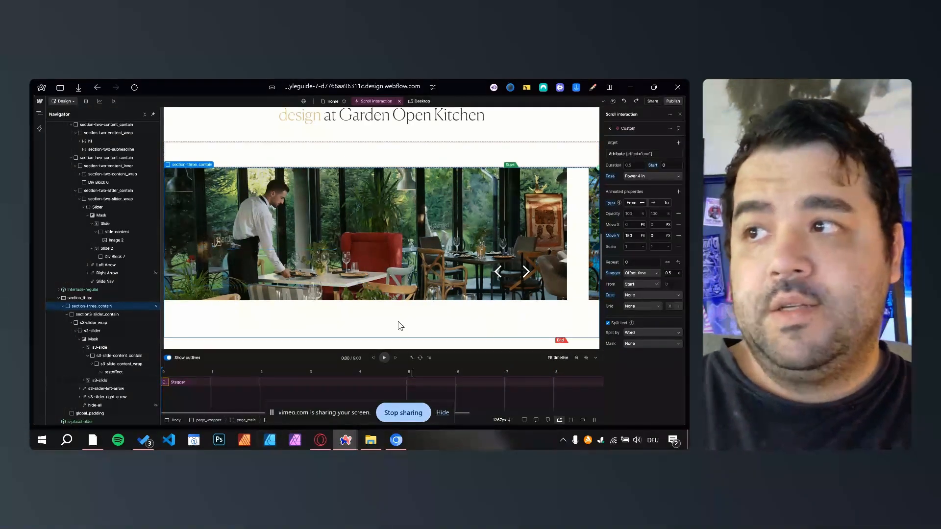
Step: Set the split text mask to Word and replay the animation preview
{"action": "left_click", "coordinate": [648, 343]}
{"action": "left_click", "coordinate": [635, 366]}
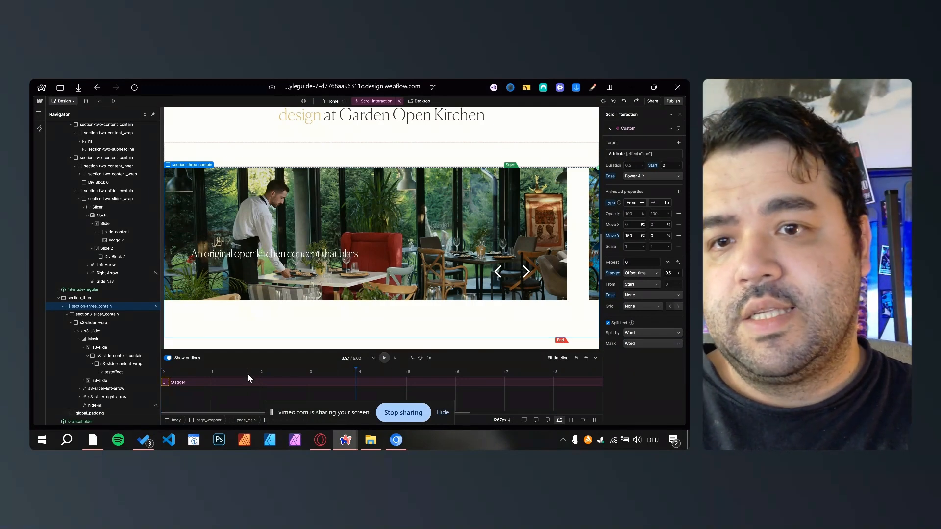
{"action": "left_click", "coordinate": [385, 358]}
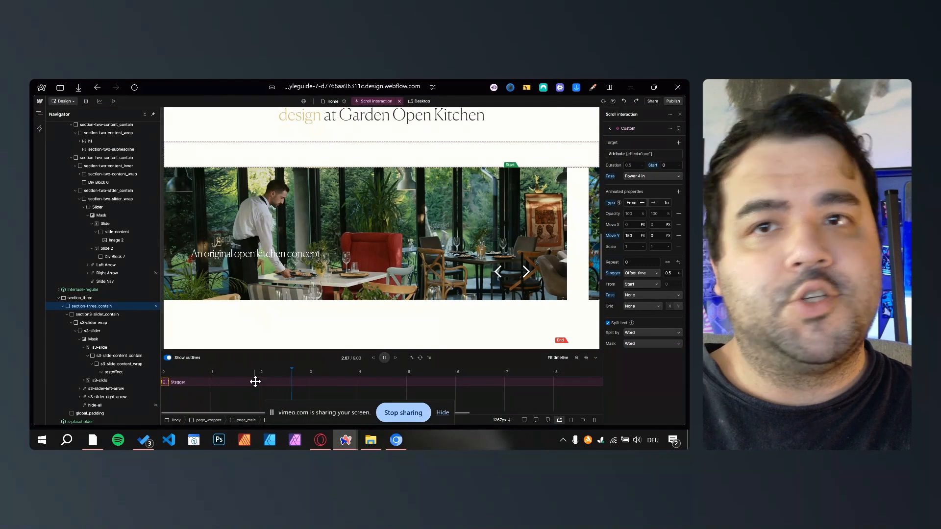
{"action": "left_click", "coordinate": [384, 358]}
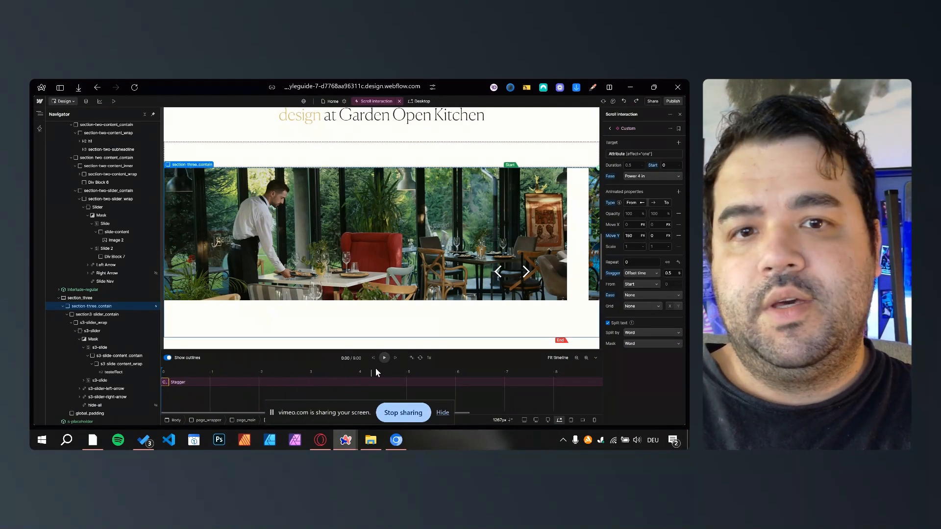
{"action": "left_click", "coordinate": [382, 358]}
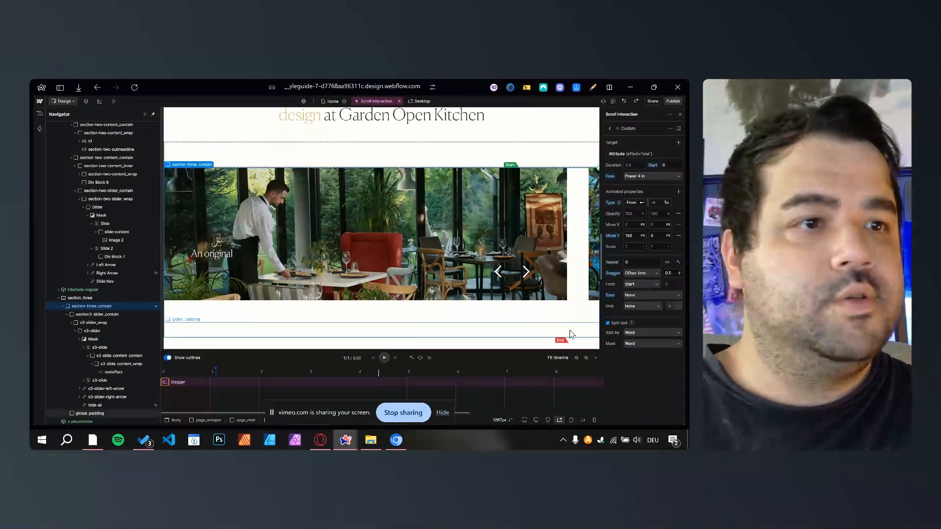
Step: Change both the text splitting and the mask to Letter, and play the animation preview
{"action": "left_click", "coordinate": [637, 333]}
{"action": "left_click", "coordinate": [635, 360]}
{"action": "left_click", "coordinate": [637, 344]}
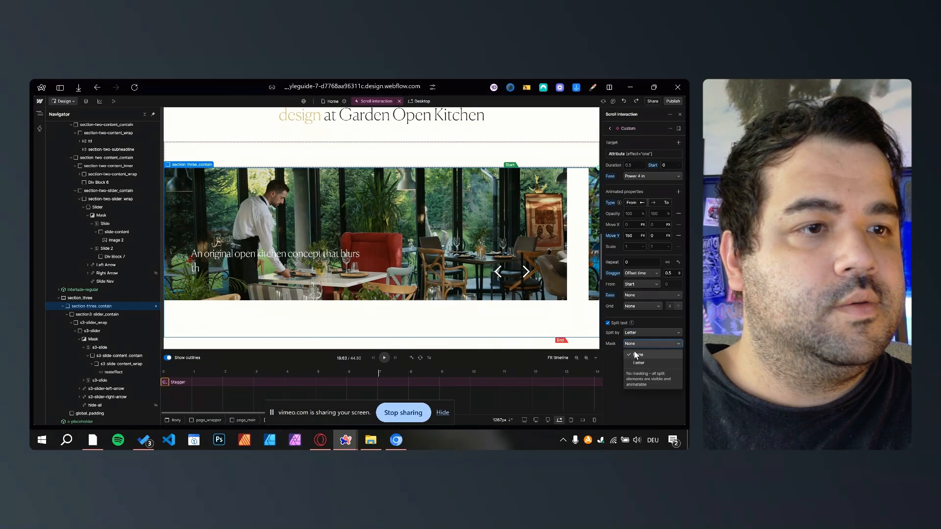
{"action": "left_click", "coordinate": [639, 363]}
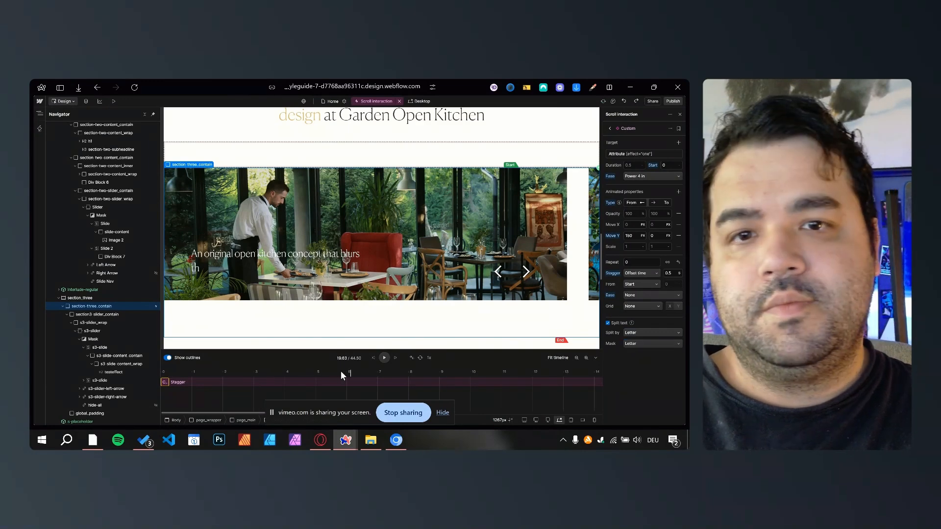
{"action": "left_click", "coordinate": [385, 358]}
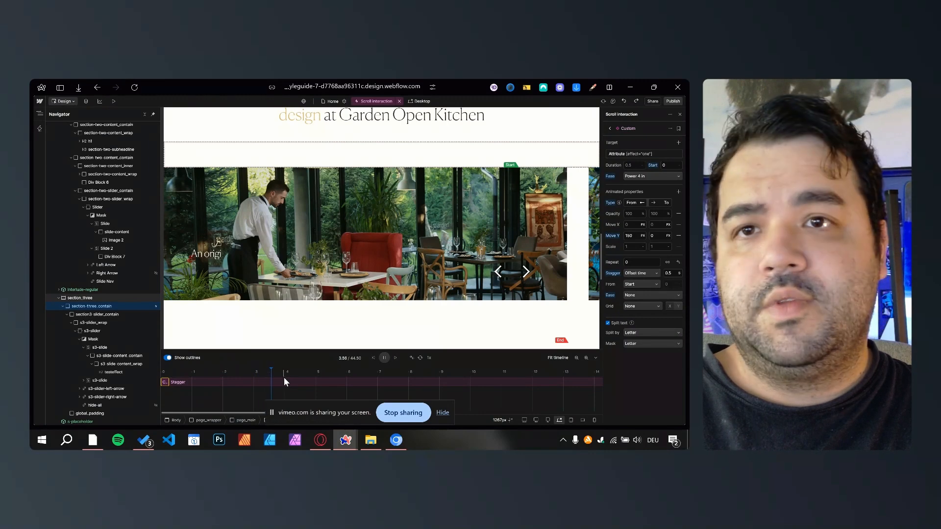
Step: Set the stagger offset time to 0.1 s and replay the letter-by-letter animation from the timeline start
{"action": "left_click", "coordinate": [384, 357]}
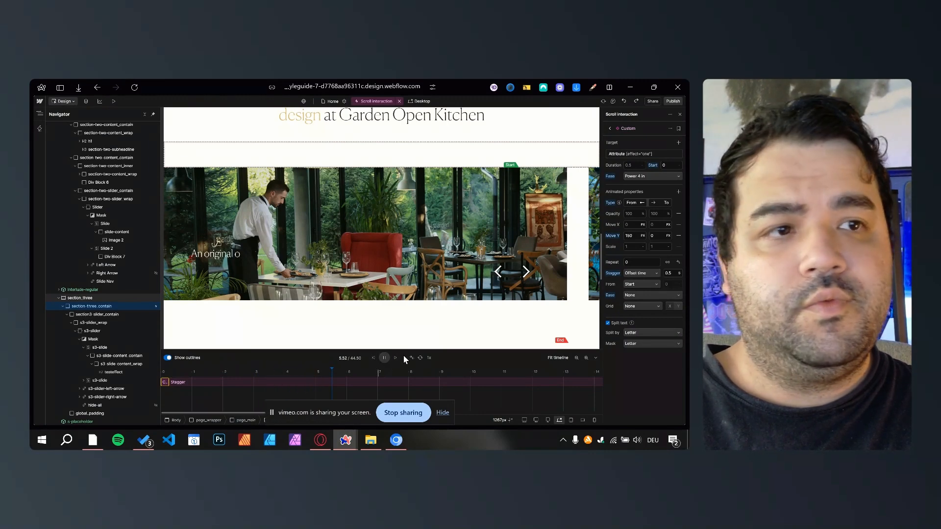
{"action": "left_click", "coordinate": [668, 273]}
{"action": "type", "text": "0.1"}
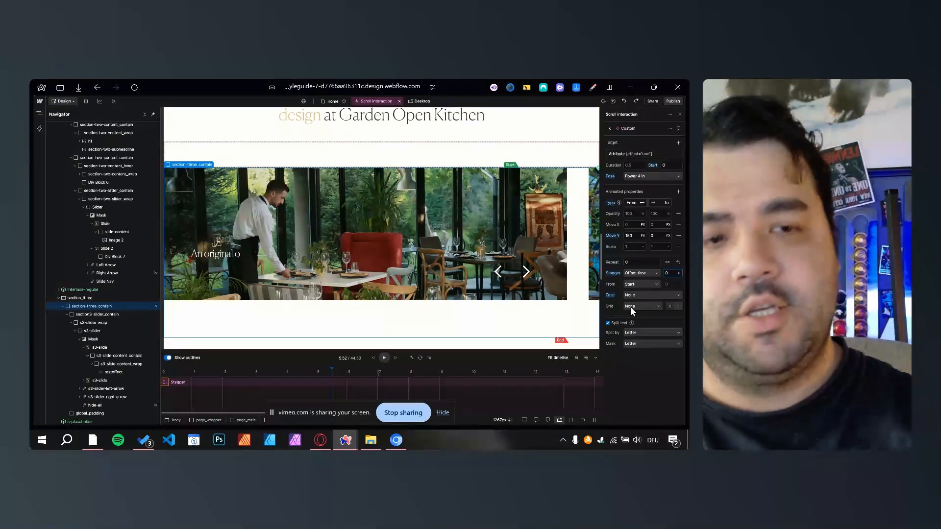
{"action": "key", "text": "Tab"}
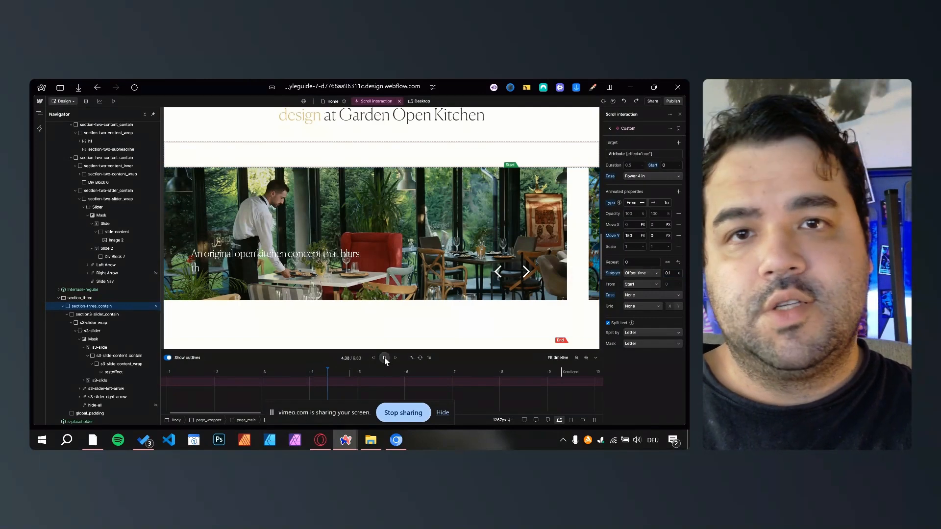
{"action": "left_click", "coordinate": [385, 357]}
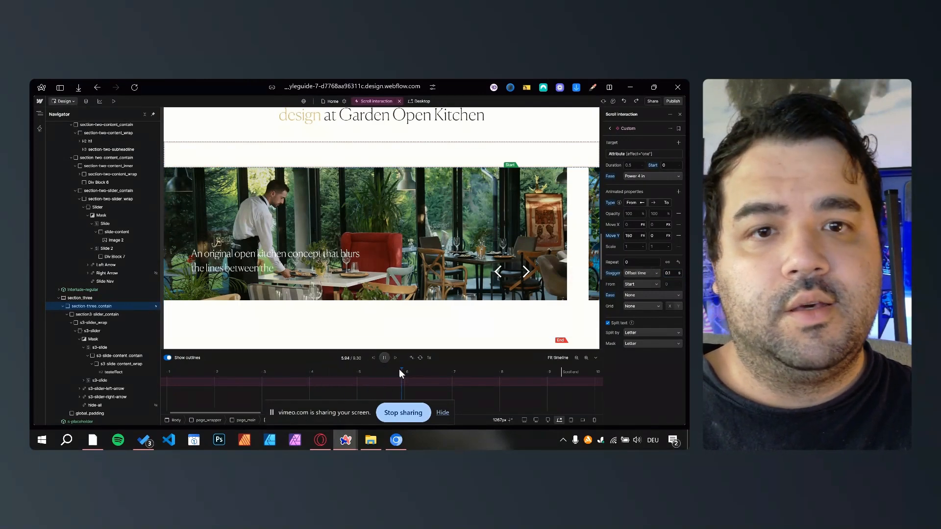
{"action": "left_click_drag", "start_coordinate": [398, 373], "coordinate": [149, 380]}
{"action": "left_click", "coordinate": [384, 358]}
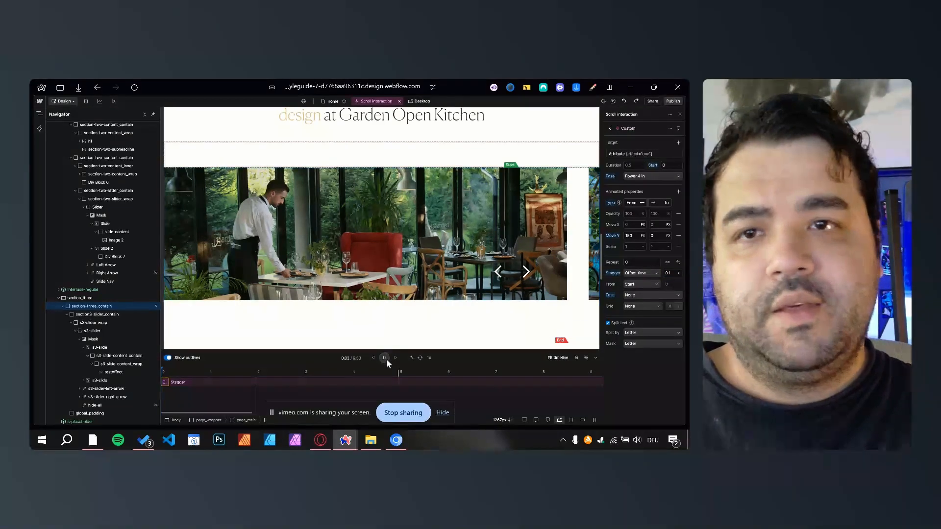
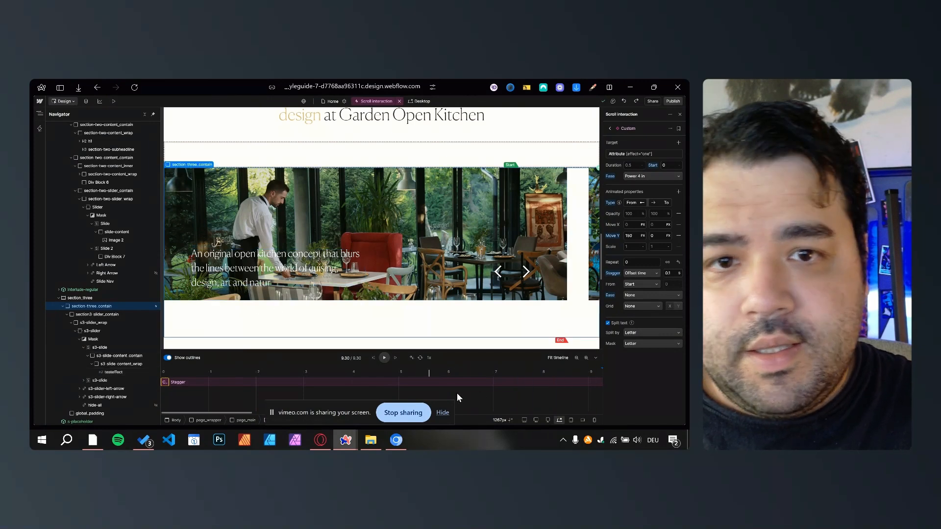
{"action": "left_click_drag", "start_coordinate": [518, 373], "coordinate": [161, 370]}
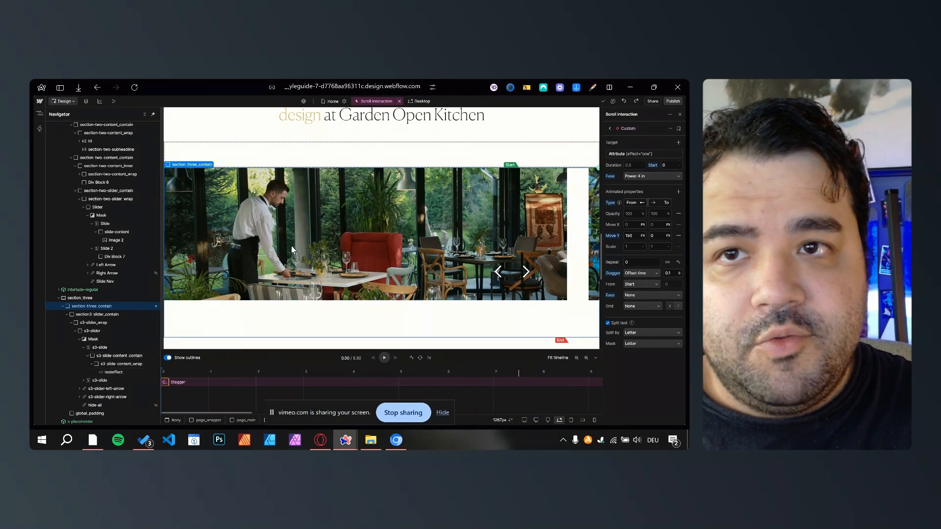
{"action": "left_click", "coordinate": [384, 358]}
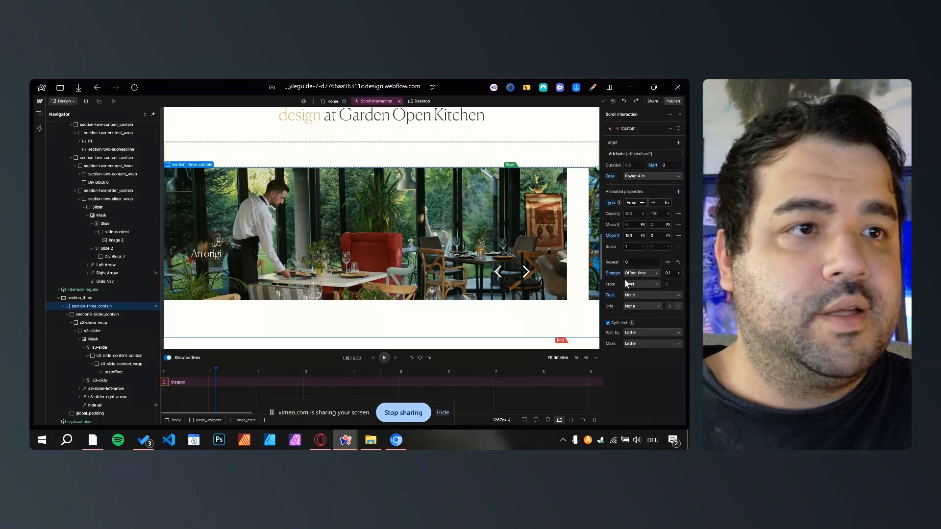
Step: Switch the stagger to Total time with a value of 2 s and play the animation preview
{"action": "left_click", "coordinate": [634, 273]}
{"action": "left_click", "coordinate": [637, 269]}
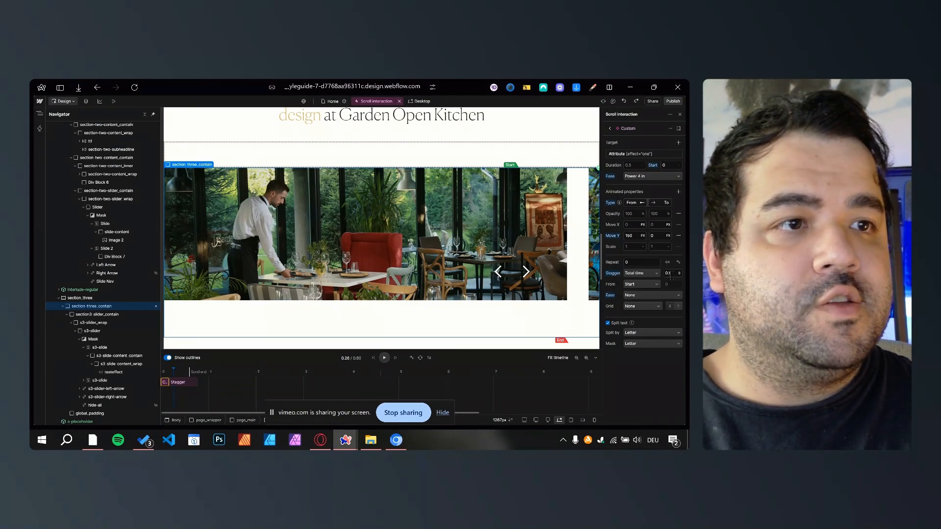
{"action": "left_click", "coordinate": [669, 273]}
{"action": "type", "text": "2"}
{"action": "left_click", "coordinate": [384, 357]}
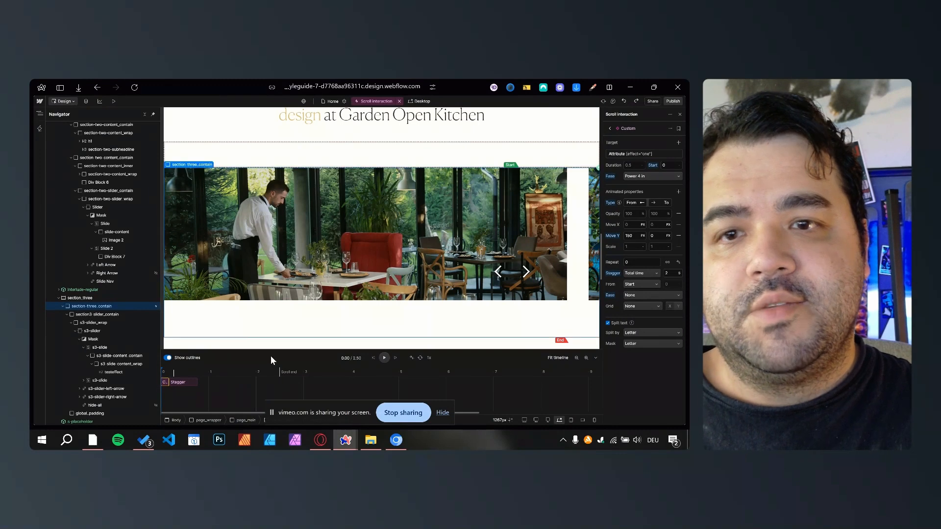
Step: Set the starting Move Y value to 355 px and preview the letter-by-letter animation
{"action": "left_click", "coordinate": [386, 361]}
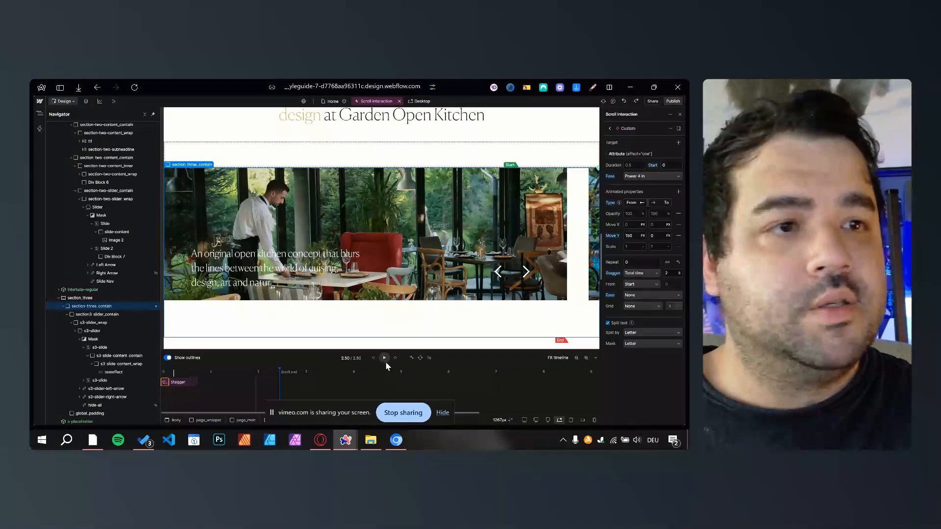
{"action": "left_click", "coordinate": [640, 237]}
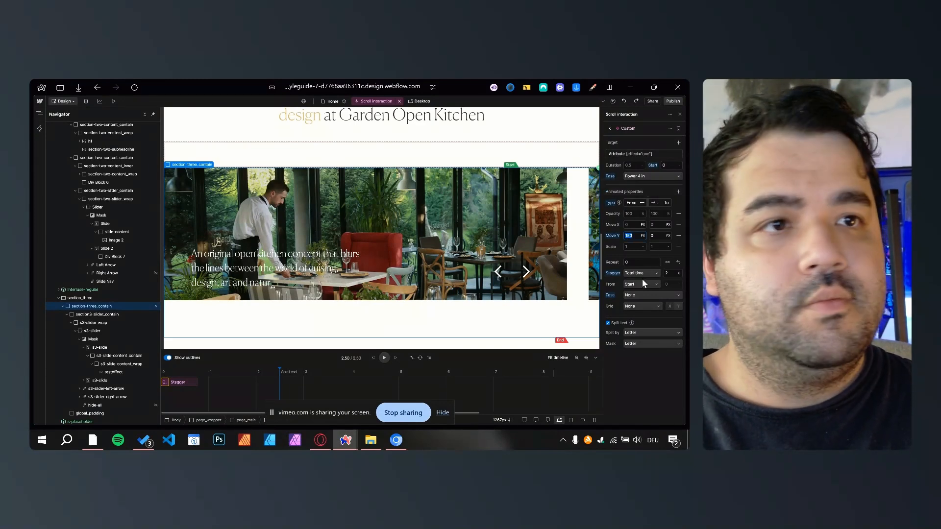
{"action": "type", "text": "355"}
{"action": "key", "text": "Tab"}
{"action": "left_click", "coordinate": [384, 358]}
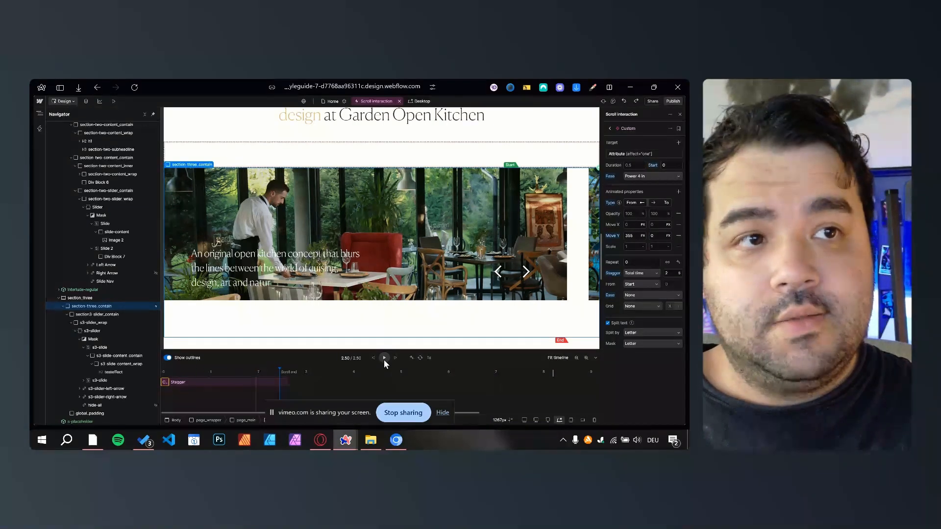
{"action": "left_click", "coordinate": [383, 358]}
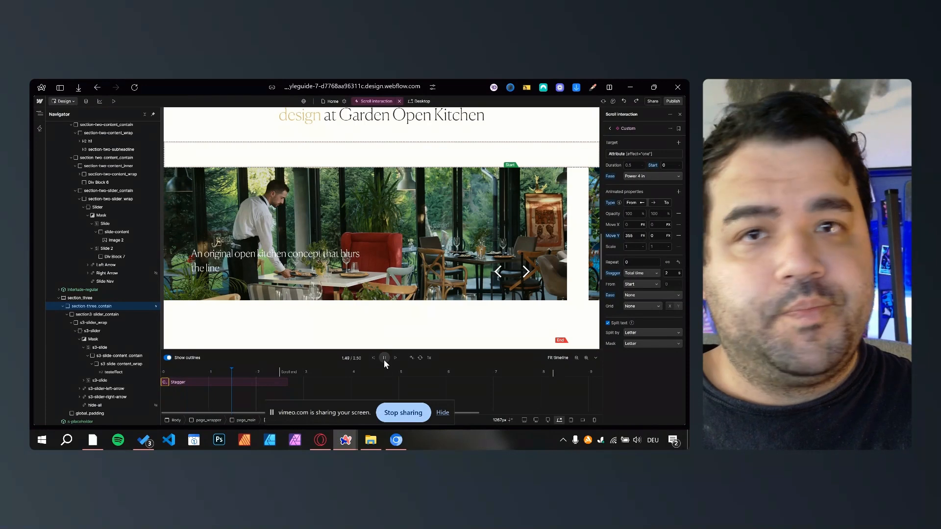
{"action": "left_click", "coordinate": [384, 360]}
Step: Set the Custom action's opacity to animate from 0% to 100%
{"action": "left_click", "coordinate": [635, 212]}
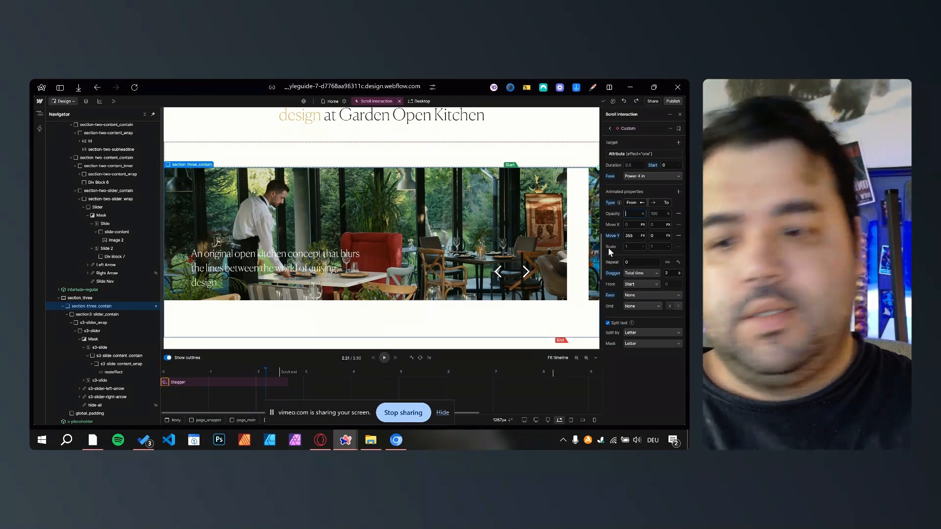
{"action": "type", "text": "100"}
{"action": "key", "text": "Tab"}
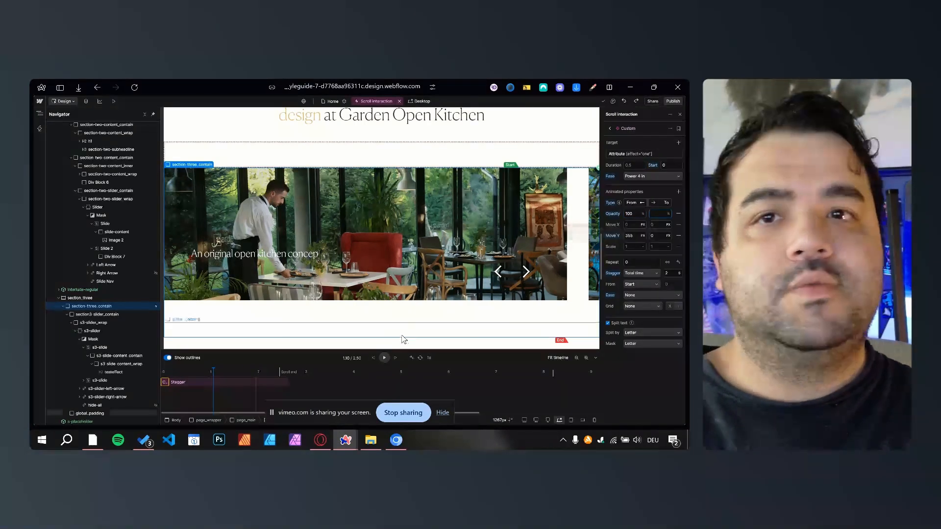
{"action": "type", "text": "0"}
{"action": "key", "text": "Tab"}
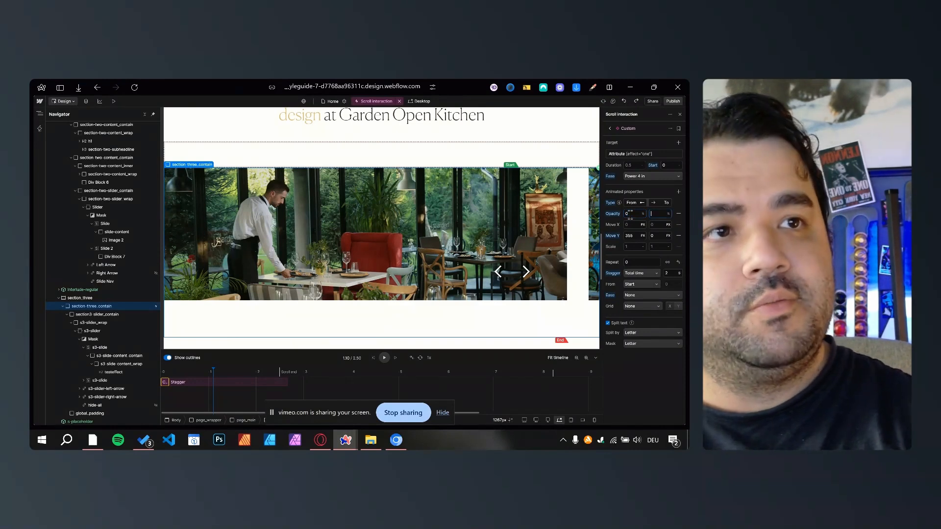
{"action": "type", "text": "100"}
{"action": "key", "text": "Tab"}
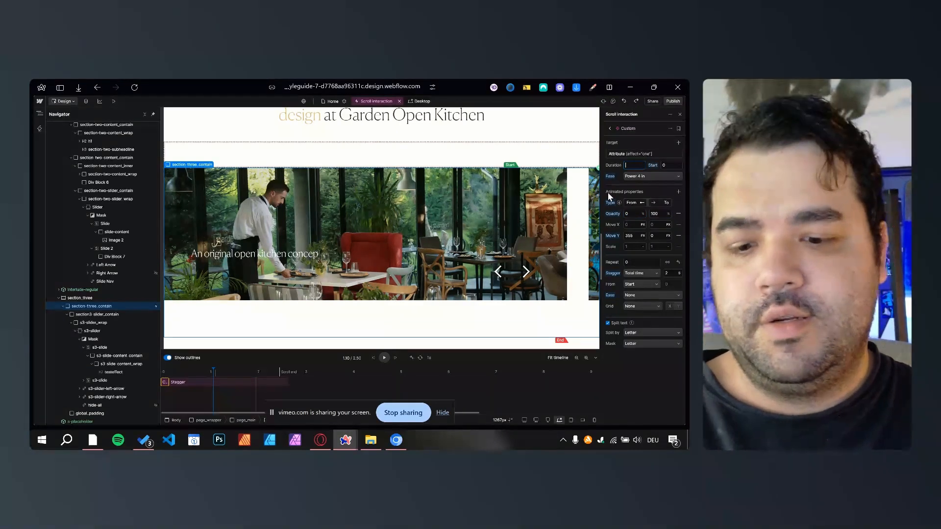
Step: Set the action duration to 1 s, play the preview and scrub back through the timeline
{"action": "left_click_drag", "start_coordinate": [221, 372], "coordinate": [214, 373]}
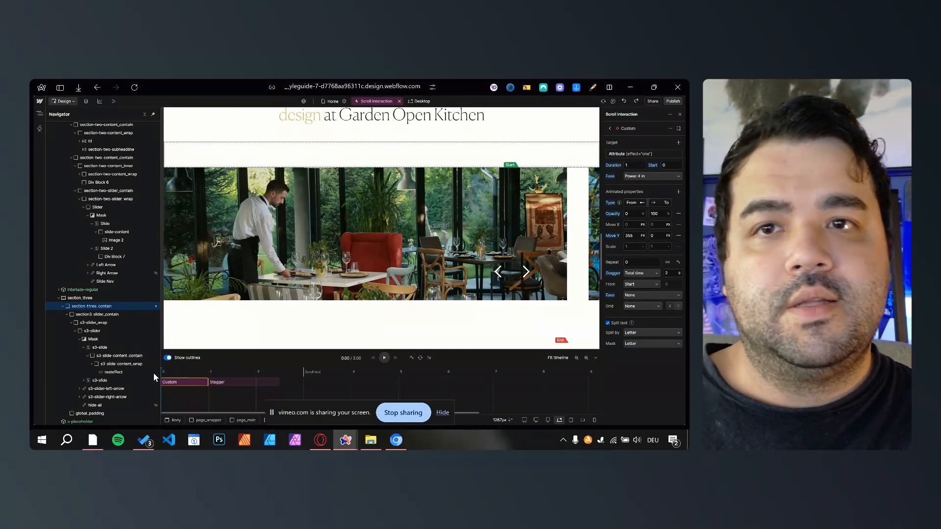
{"action": "left_click", "coordinate": [384, 357]}
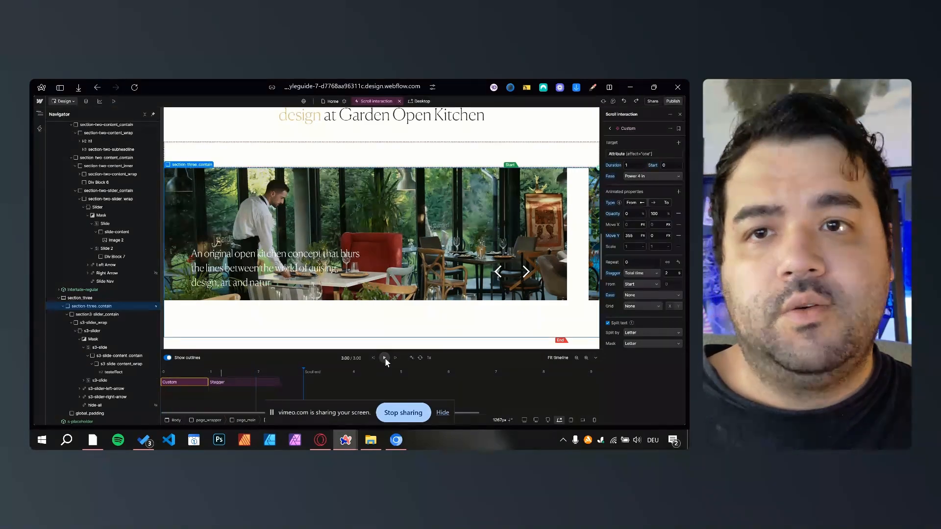
{"action": "left_click", "coordinate": [258, 373]}
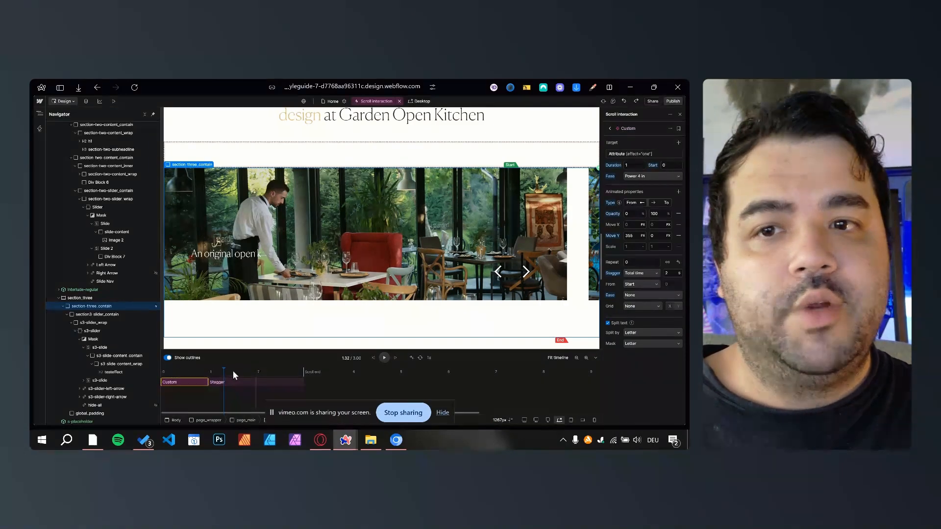
Step: Set the stagger to None, play the animation preview and return the playhead to the start
{"action": "left_click", "coordinate": [637, 272]}
{"action": "left_click", "coordinate": [612, 305]}
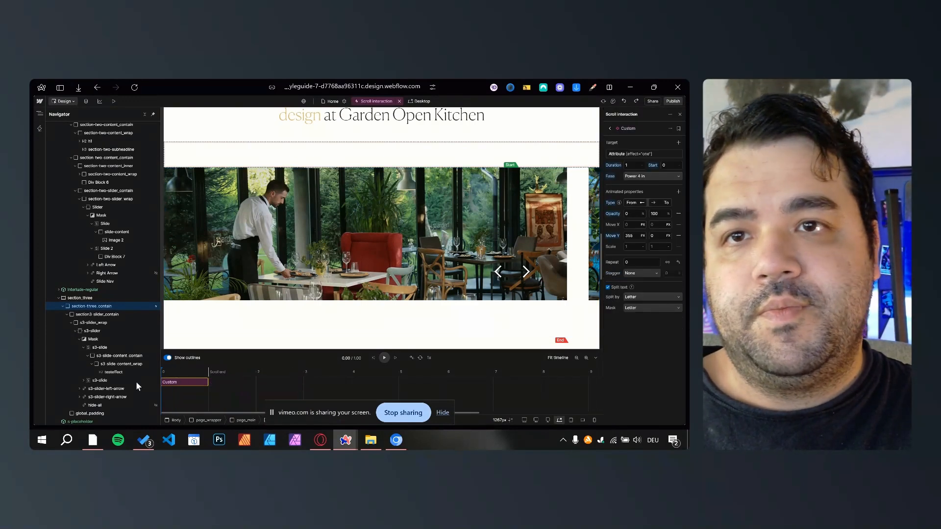
{"action": "left_click", "coordinate": [384, 358]}
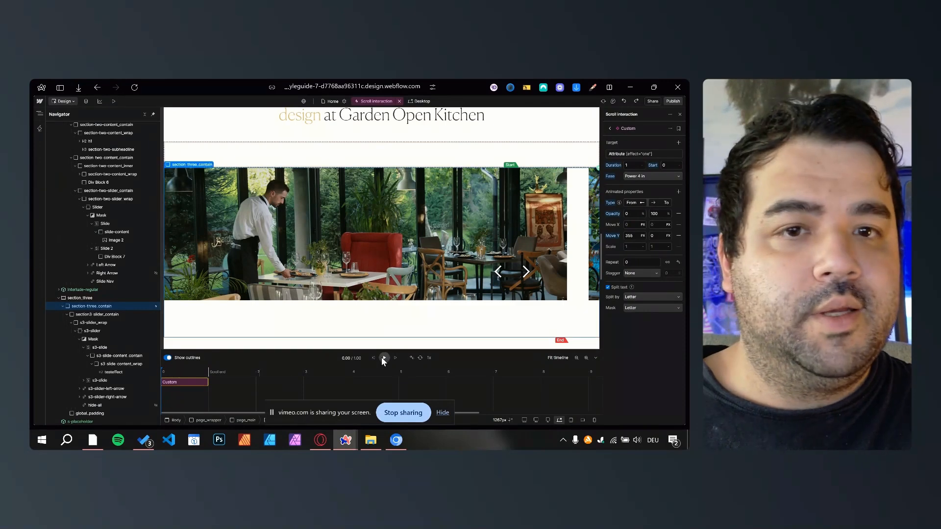
{"action": "left_click", "coordinate": [383, 358]}
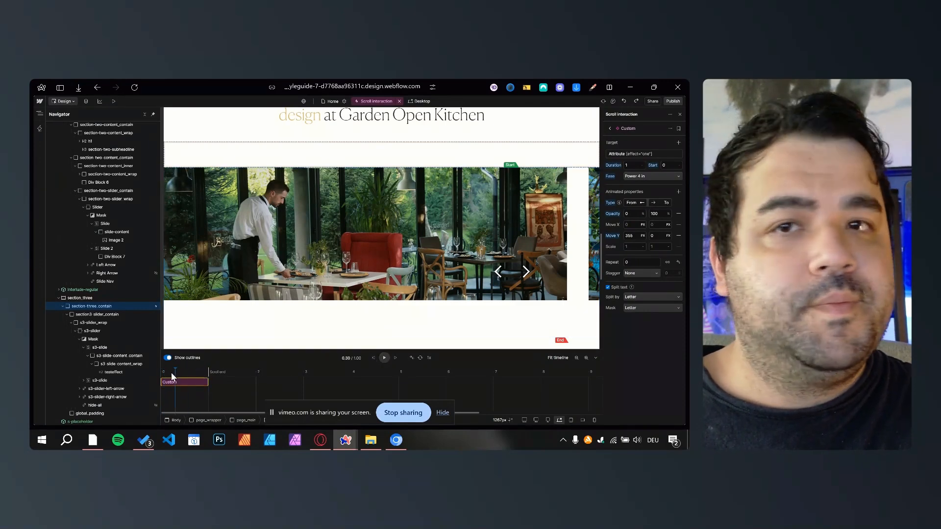
{"action": "left_click", "coordinate": [385, 358]}
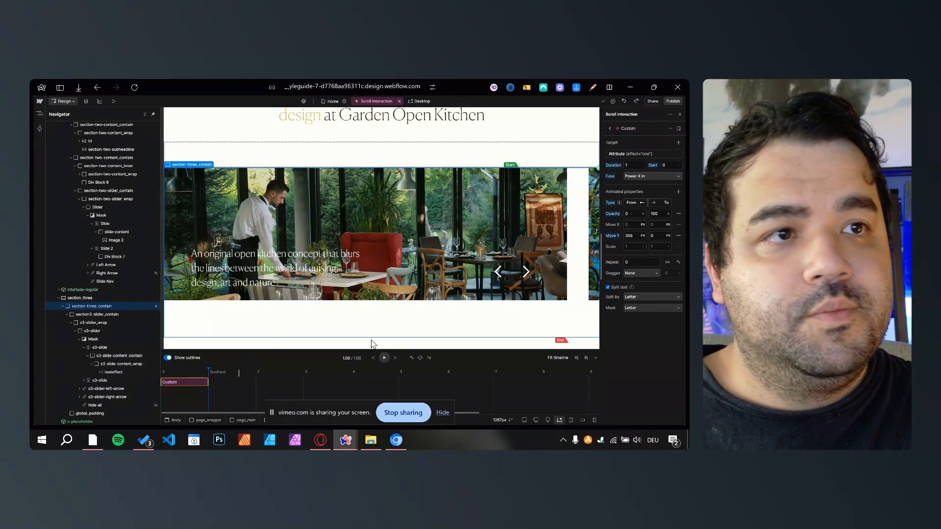
{"action": "left_click", "coordinate": [162, 372]}
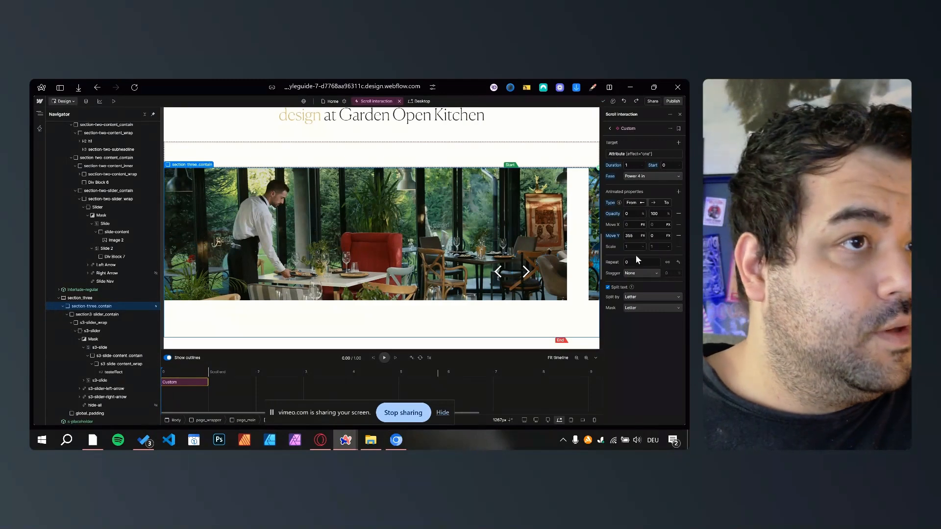
Step: Turn off text splitting for the Custom action and preview the heading animating as one block
{"action": "left_click", "coordinate": [634, 296]}
{"action": "left_click", "coordinate": [637, 310]}
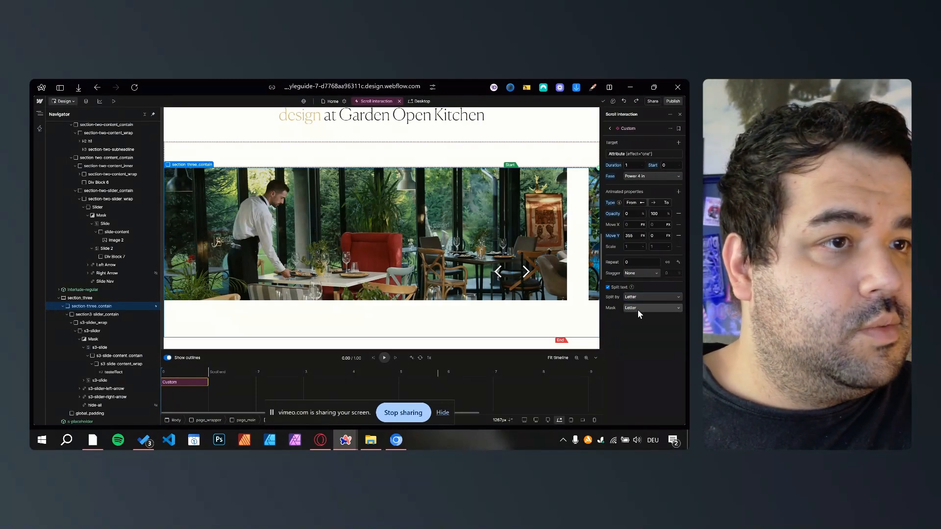
{"action": "left_click", "coordinate": [608, 288]}
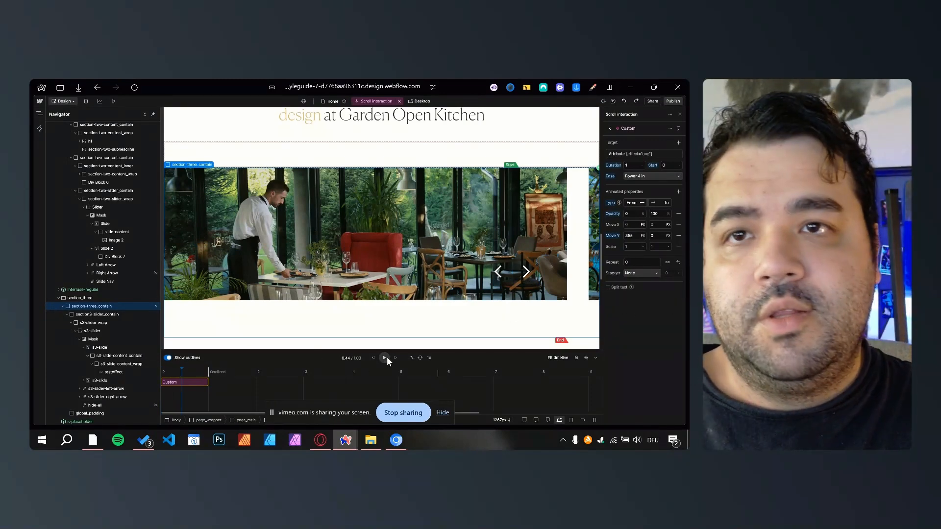
{"action": "left_click", "coordinate": [385, 357]}
{"action": "left_click", "coordinate": [193, 375]}
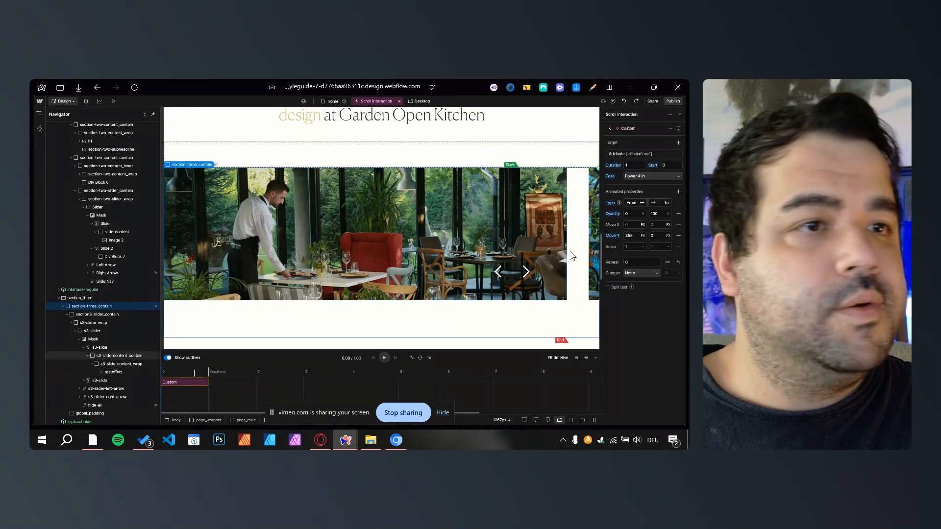
Step: Set the Custom action's duration to 2 s
{"action": "left_click", "coordinate": [633, 165]}
{"action": "type", "text": "2"}
{"action": "key", "text": "Tab"}
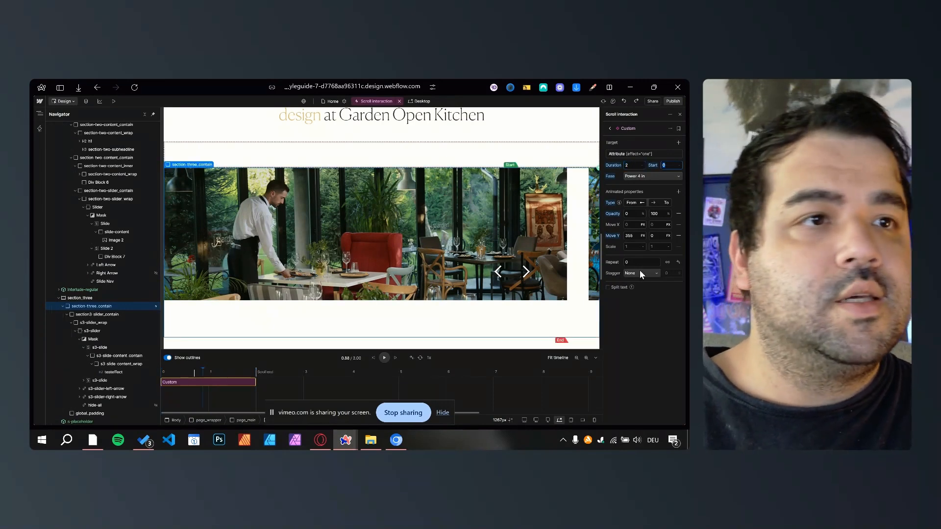
Step: Enable text splitting with both Split by and Mask set to Line, and move the playhead near the timeline start
{"action": "left_click", "coordinate": [607, 287]}
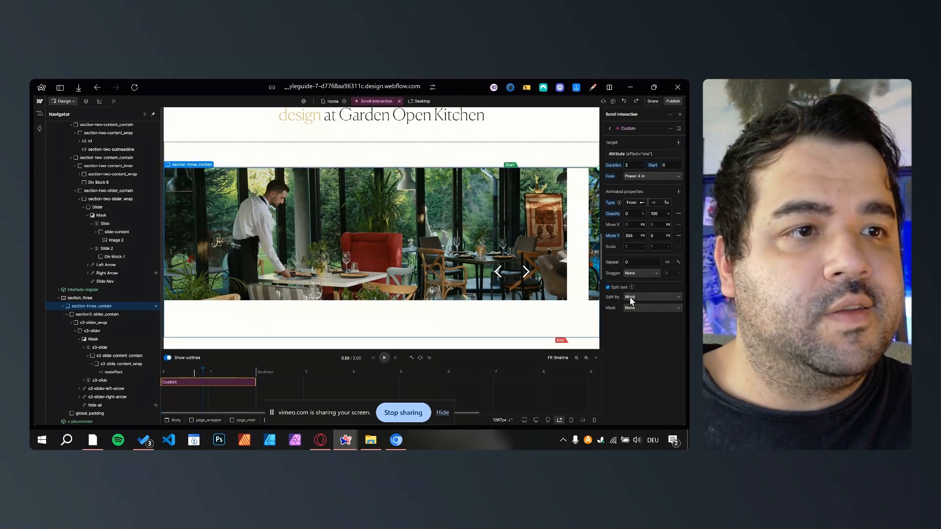
{"action": "left_click", "coordinate": [641, 297]}
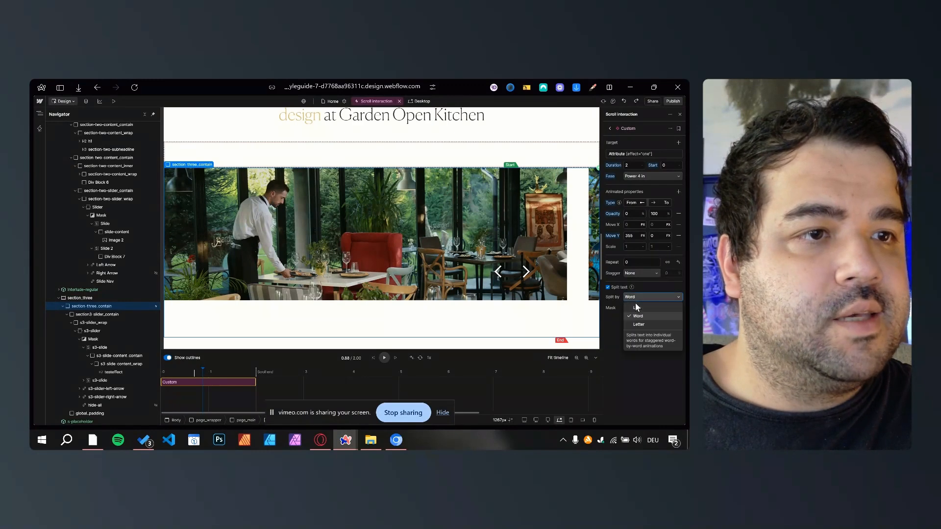
{"action": "left_click", "coordinate": [636, 308]}
{"action": "left_click", "coordinate": [635, 308]}
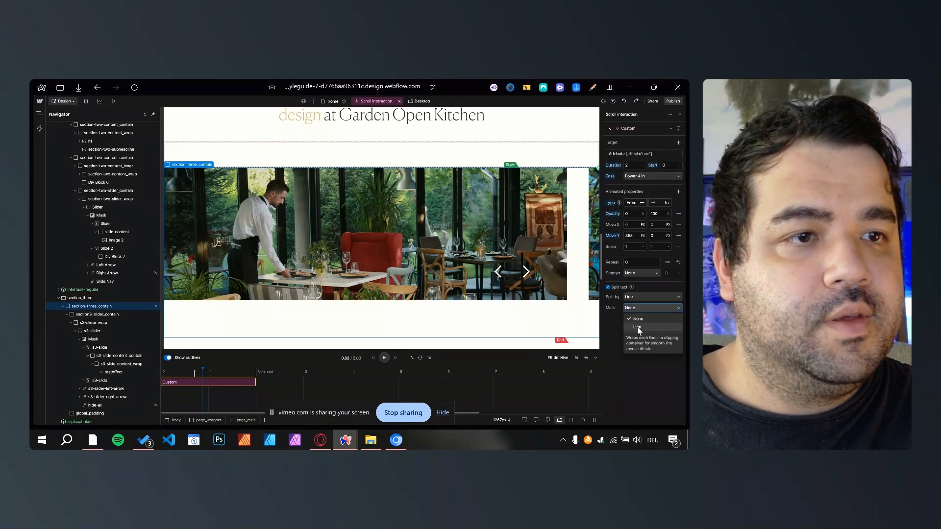
{"action": "left_click", "coordinate": [636, 328]}
{"action": "mouse_move", "coordinate": [149, 376]}
{"action": "left_mouse_down"}
{"action": "mouse_move", "coordinate": [249, 373]}
{"action": "mouse_move", "coordinate": [165, 373]}
{"action": "left_mouse_up"}
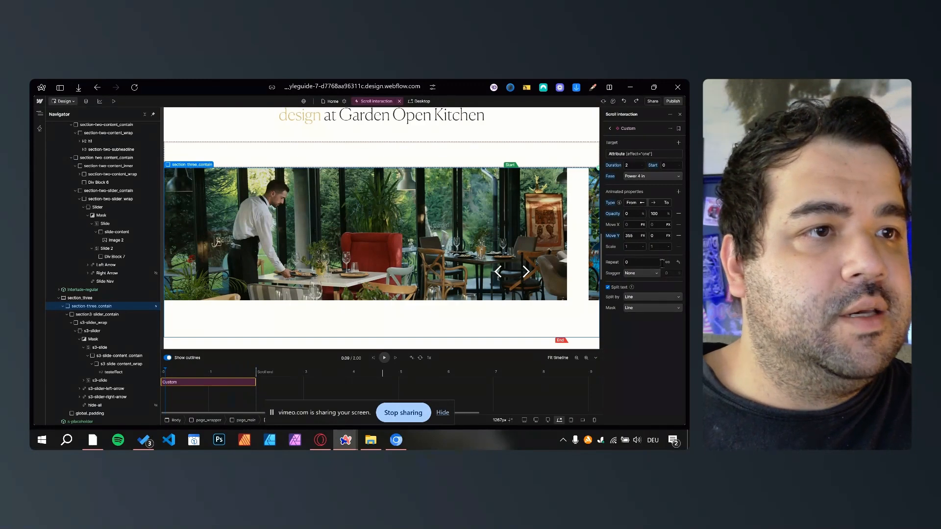
Step: Set the stagger to Total time with a value of 3 s
{"action": "left_click", "coordinate": [640, 273]}
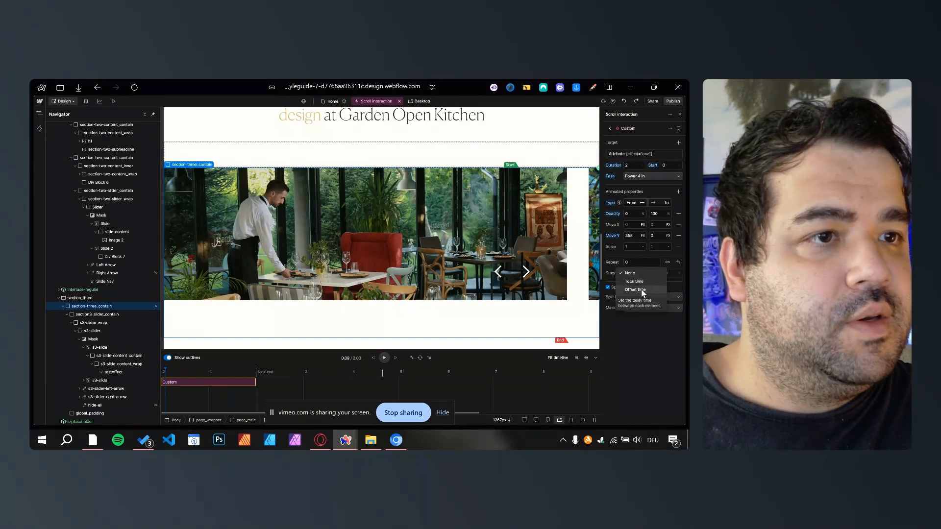
{"action": "left_click", "coordinate": [637, 283]}
{"action": "left_click", "coordinate": [672, 273]}
{"action": "type", "text": "3"}
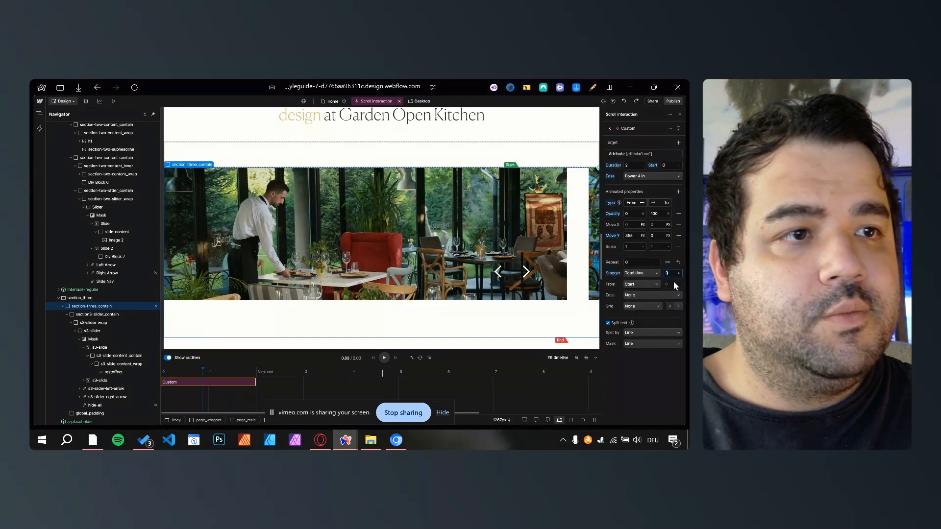
{"action": "key", "text": "Return"}
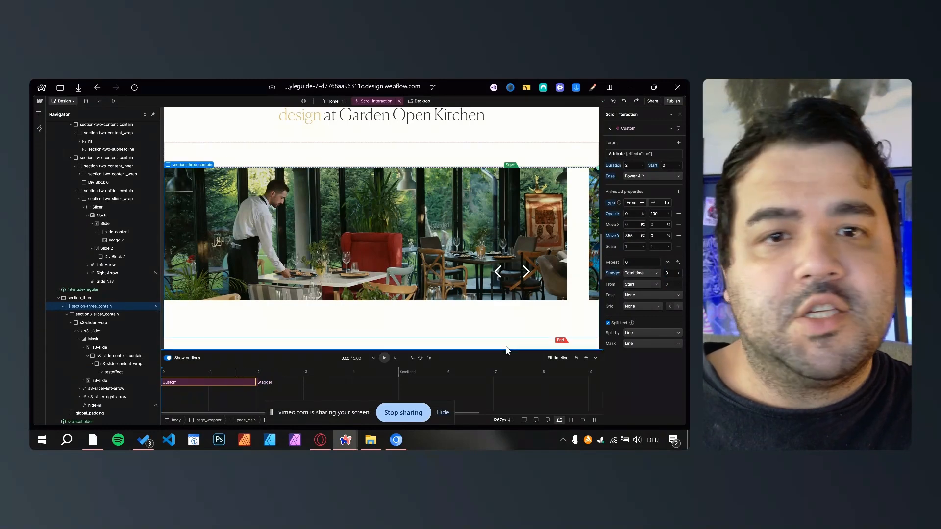
Step: Play and scrub the line-by-line animation along the timeline to examine how each line appears within the stagger
{"action": "left_click", "coordinate": [384, 358]}
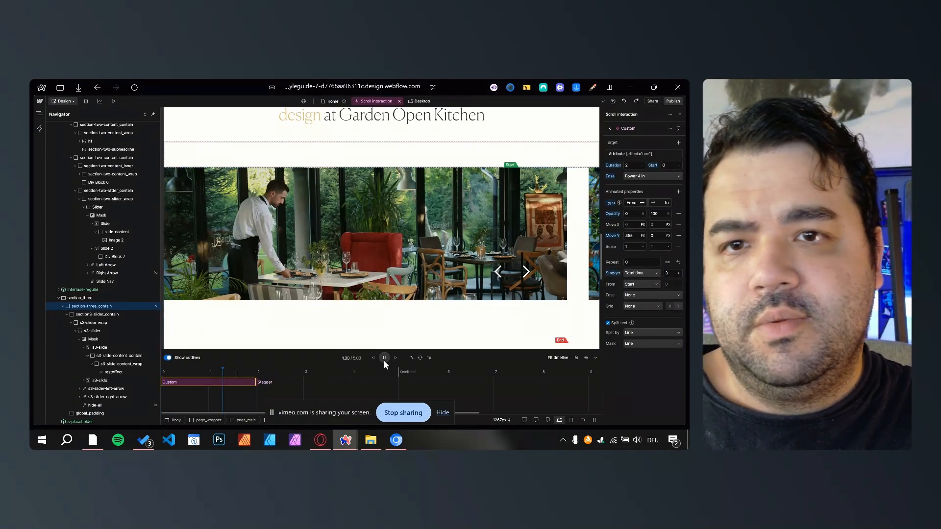
{"action": "left_click", "coordinate": [383, 358]}
{"action": "left_click", "coordinate": [174, 382]}
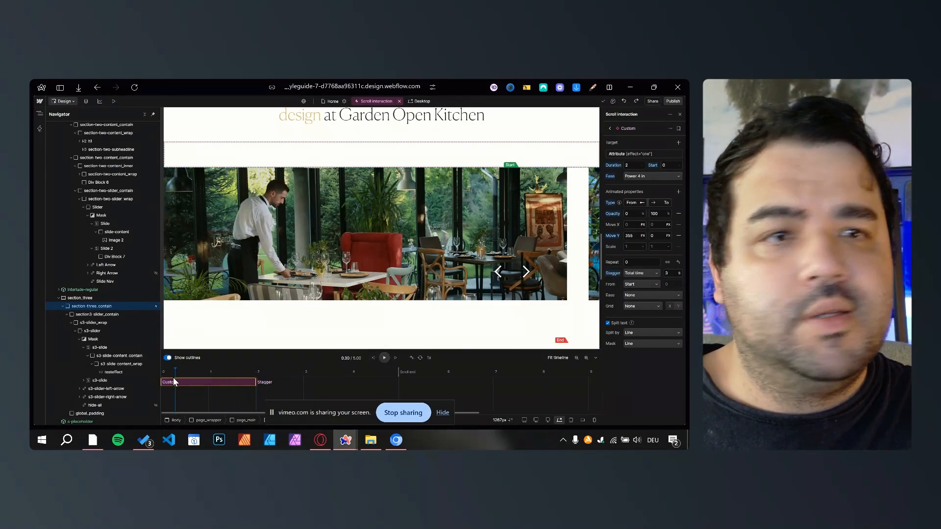
{"action": "left_click_drag", "start_coordinate": [174, 381], "coordinate": [139, 389]}
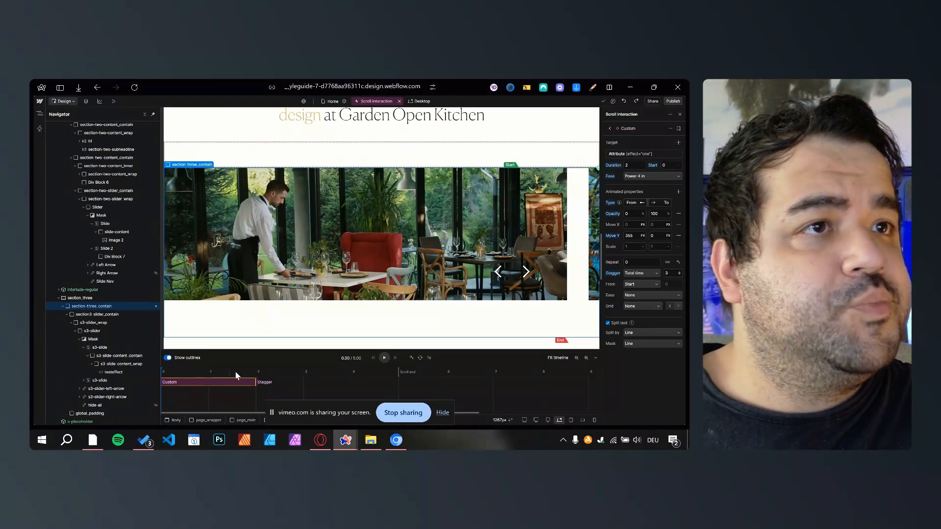
{"action": "left_click", "coordinate": [384, 358]}
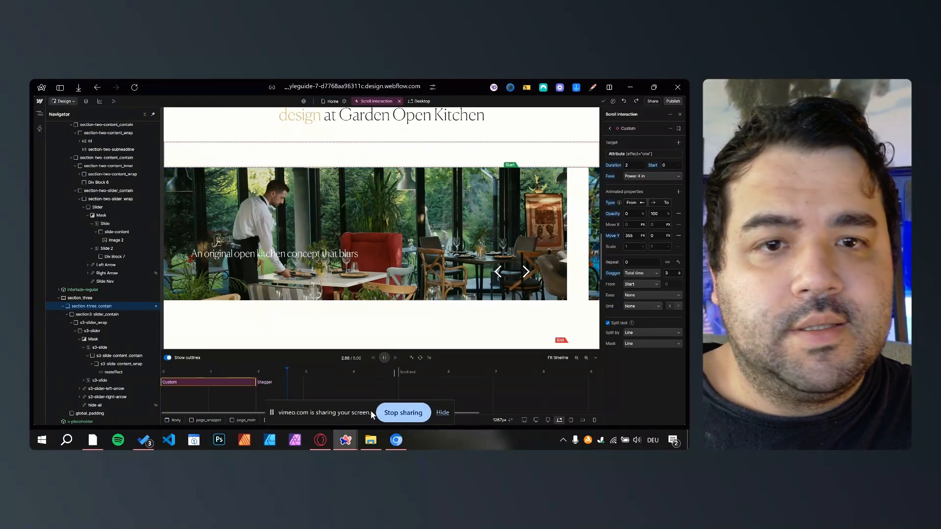
{"action": "left_click_drag", "start_coordinate": [295, 372], "coordinate": [369, 381]}
{"action": "left_click", "coordinate": [166, 374]}
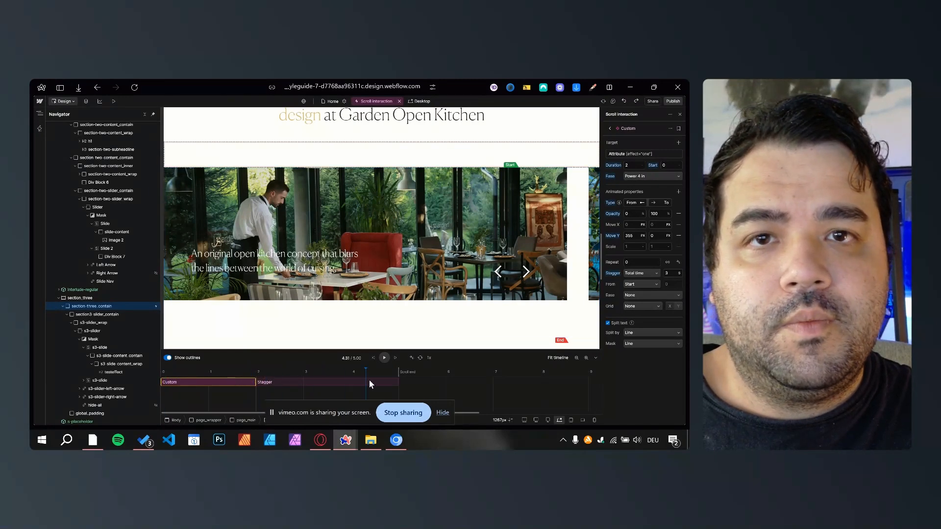
{"action": "left_click", "coordinate": [257, 389]}
{"action": "left_click", "coordinate": [384, 357]}
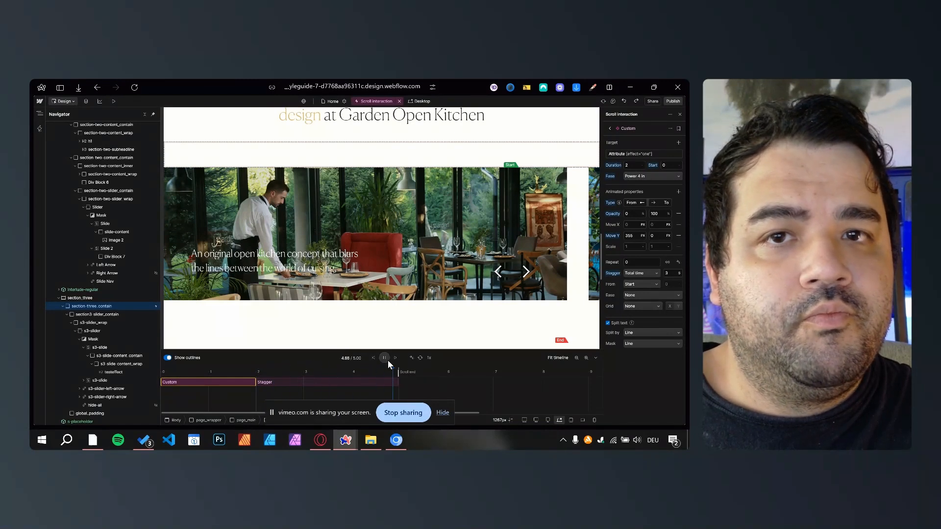
{"action": "left_click_drag", "start_coordinate": [402, 374], "coordinate": [241, 369]}
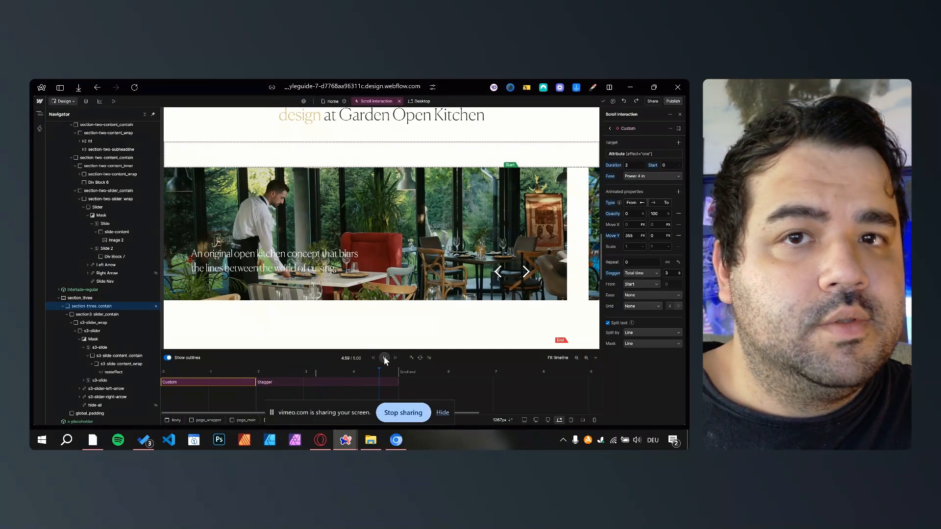
{"action": "left_click_drag", "start_coordinate": [275, 372], "coordinate": [254, 373]}
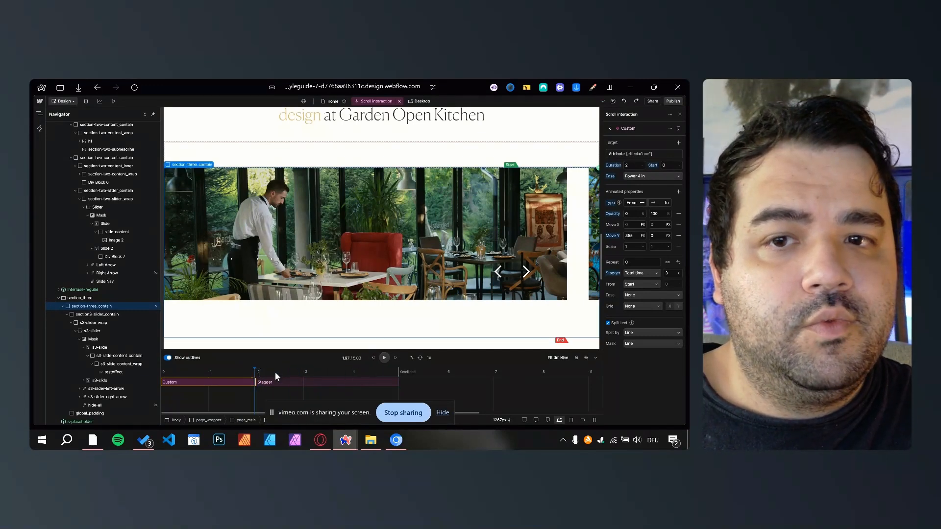
Step: Set both Split by and Mask to Word and play the animation to examine how the words appear within the stagger
{"action": "left_click", "coordinate": [386, 358]}
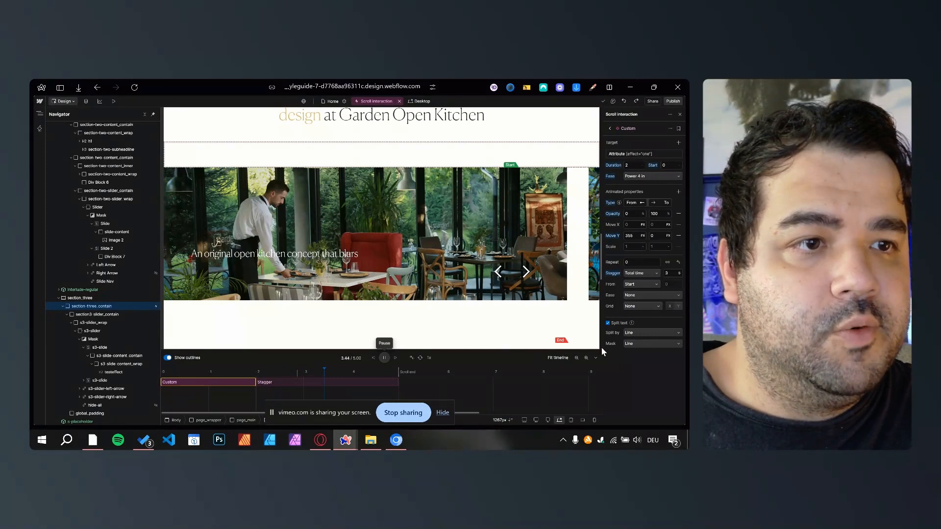
{"action": "left_click", "coordinate": [637, 333]}
{"action": "left_click", "coordinate": [639, 359]}
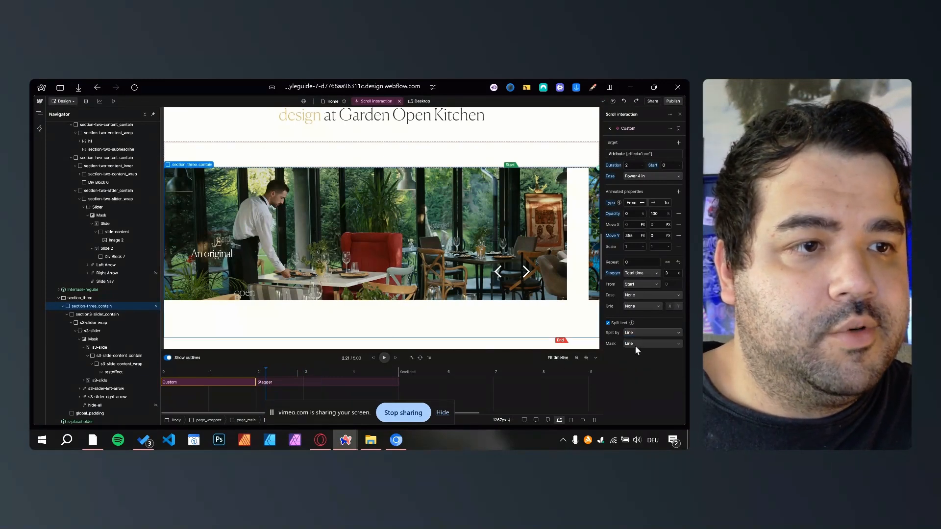
{"action": "left_click", "coordinate": [635, 344]}
{"action": "left_click", "coordinate": [636, 354]}
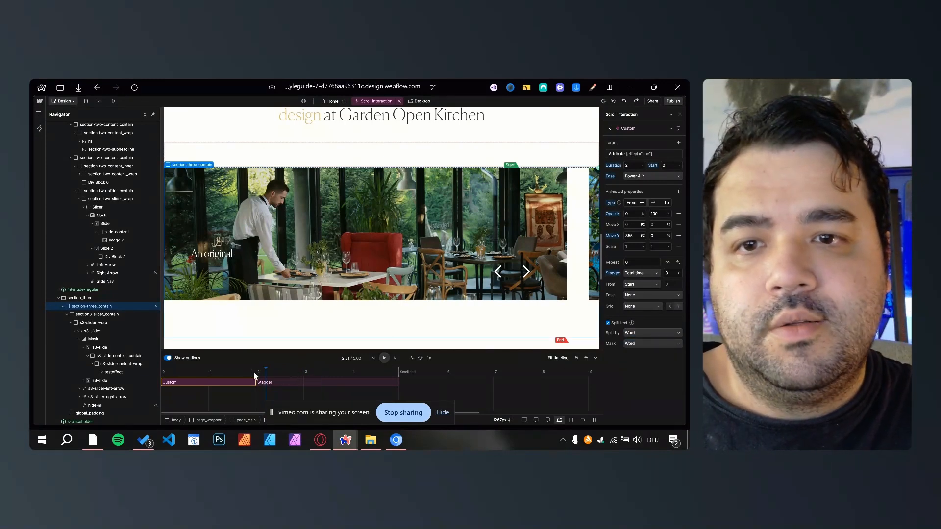
{"action": "left_click", "coordinate": [383, 354]}
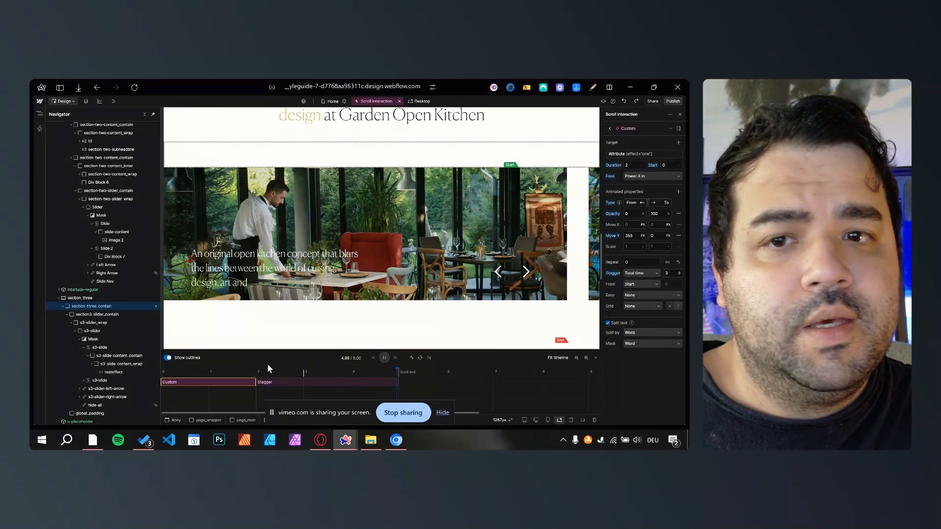
{"action": "left_click", "coordinate": [384, 358]}
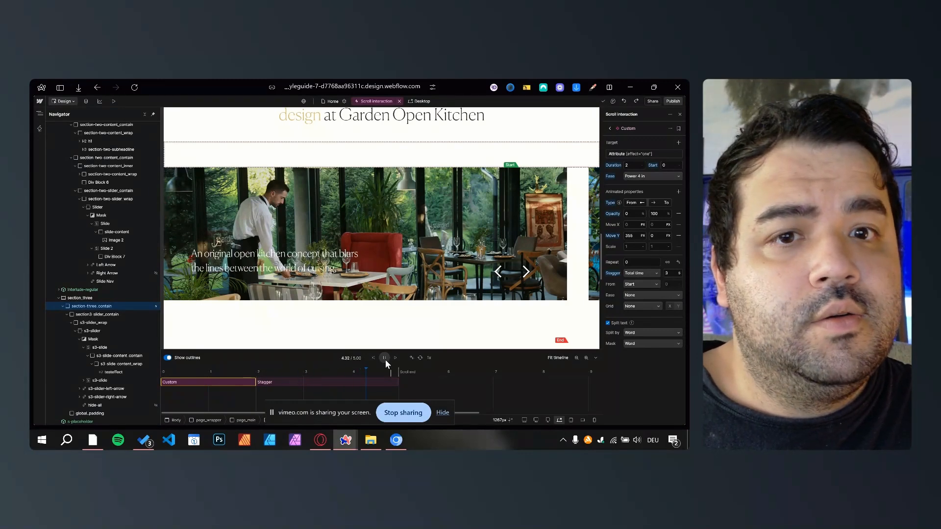
{"action": "left_click", "coordinate": [384, 358]}
{"action": "left_click", "coordinate": [217, 382]}
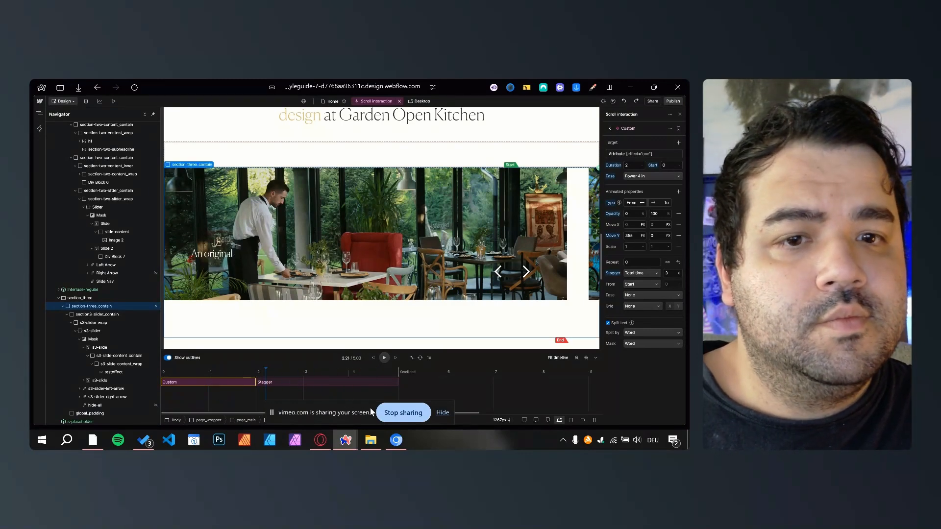
{"action": "mouse_move", "coordinate": [31, 336]}
{"action": "left_click", "coordinate": [79, 260]}
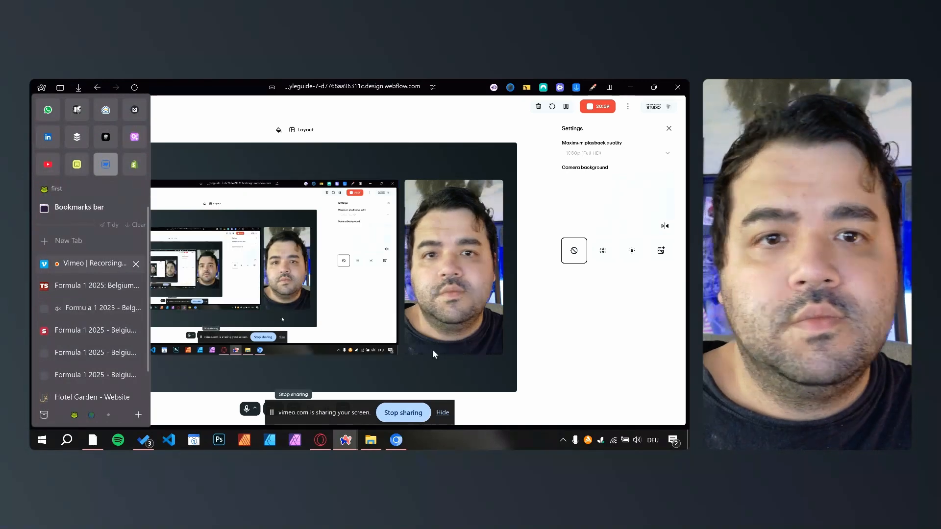
{"action": "left_click", "coordinate": [443, 412]}
{"action": "left_click", "coordinate": [597, 106]}
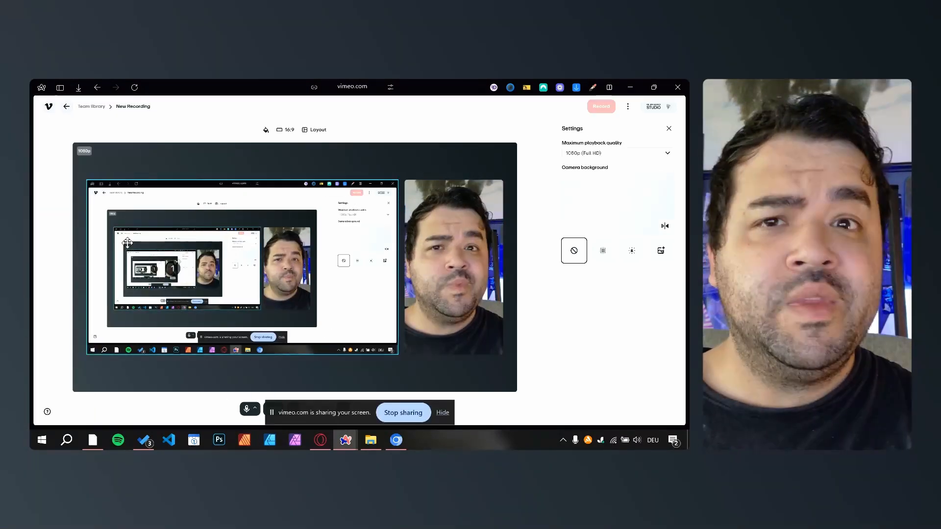
{"action": "mouse_move", "coordinate": [92, 302]}
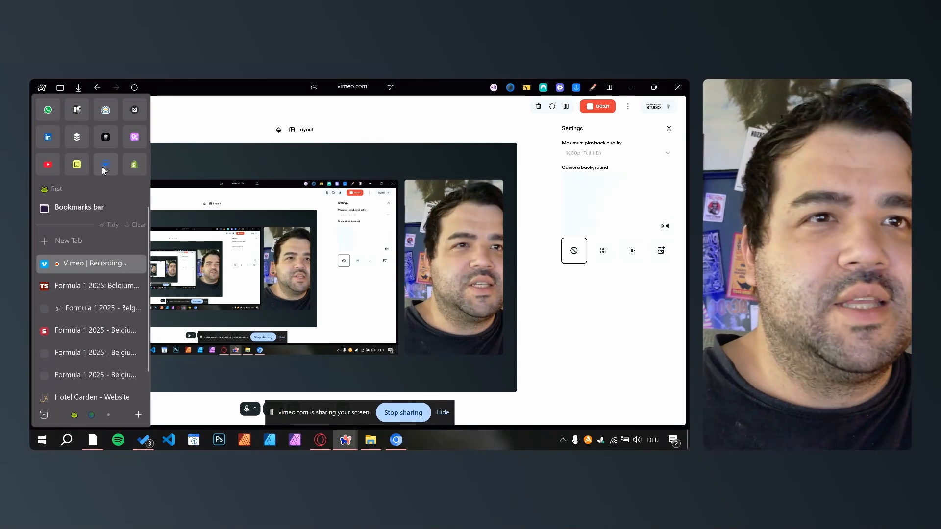
{"action": "left_click", "coordinate": [101, 166]}
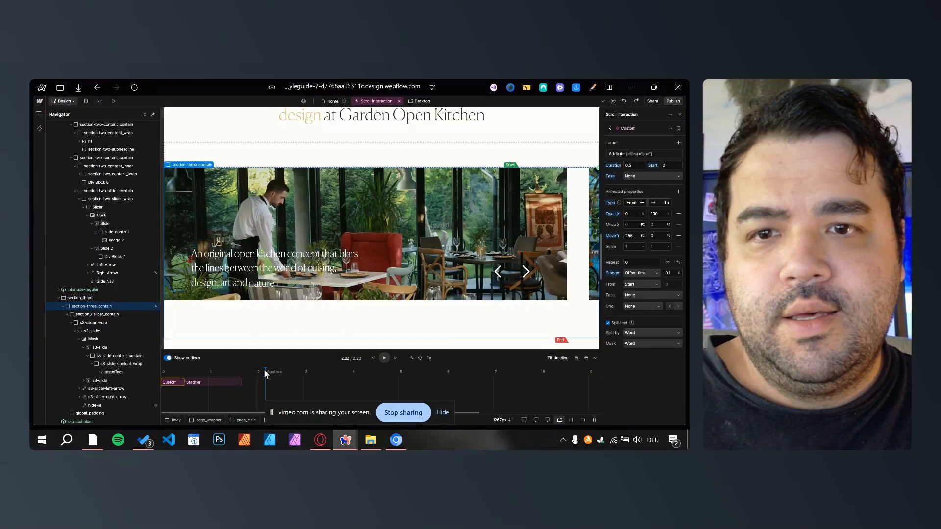
Step: Scrub and play the word-by-word animation from the timeline start to examine the offset-time stagger
{"action": "left_click_drag", "start_coordinate": [264, 370], "coordinate": [164, 376]}
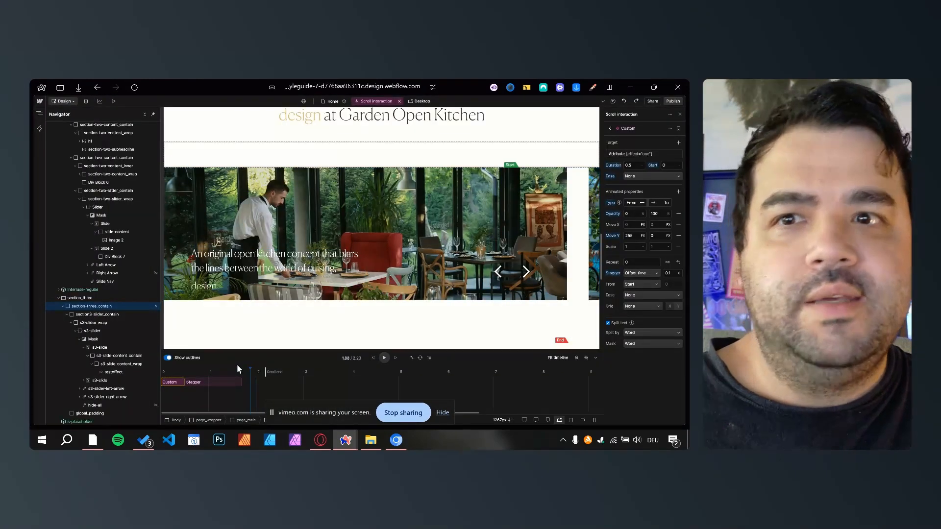
{"action": "left_click_drag", "start_coordinate": [236, 365], "coordinate": [167, 386]}
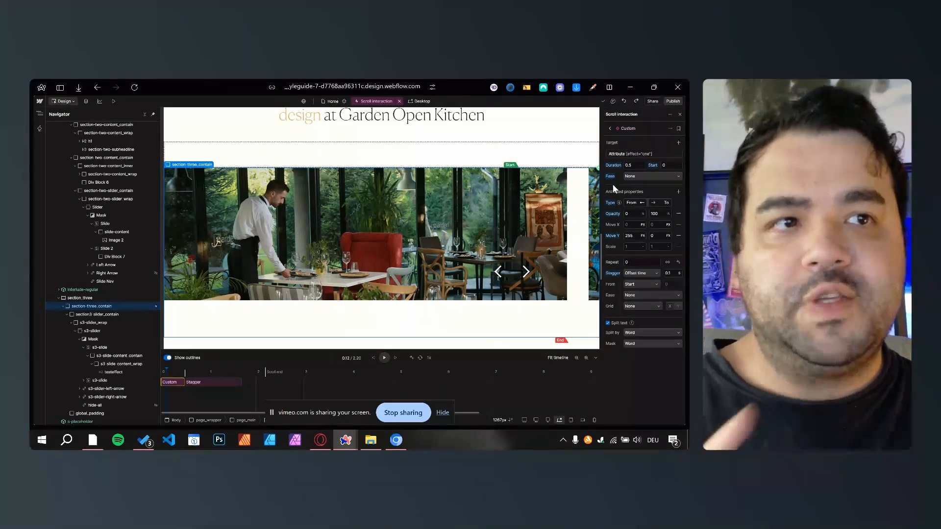
{"action": "mouse_move", "coordinate": [167, 374]}
{"action": "left_mouse_down"}
{"action": "mouse_move", "coordinate": [201, 373]}
{"action": "mouse_move", "coordinate": [161, 372]}
{"action": "left_mouse_up"}
{"action": "key", "text": "space"}
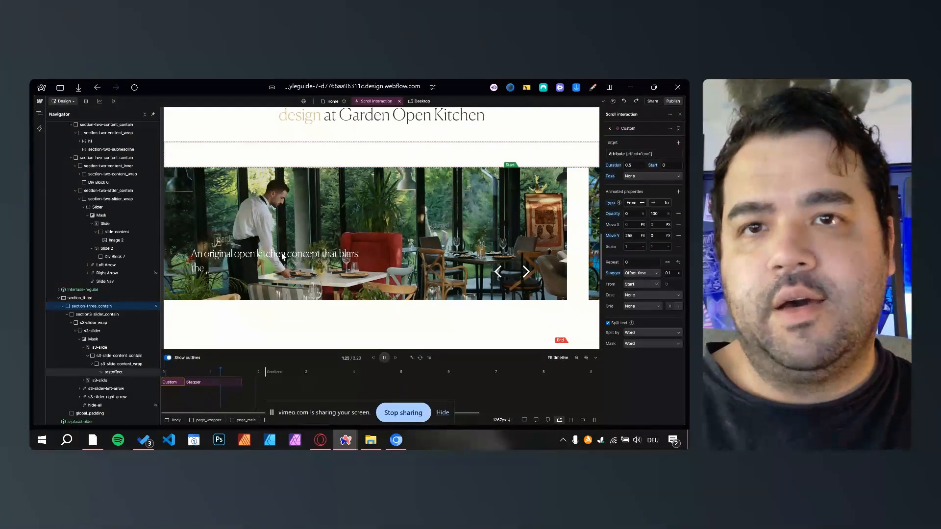
{"action": "left_click_drag", "start_coordinate": [186, 377], "coordinate": [159, 377]}
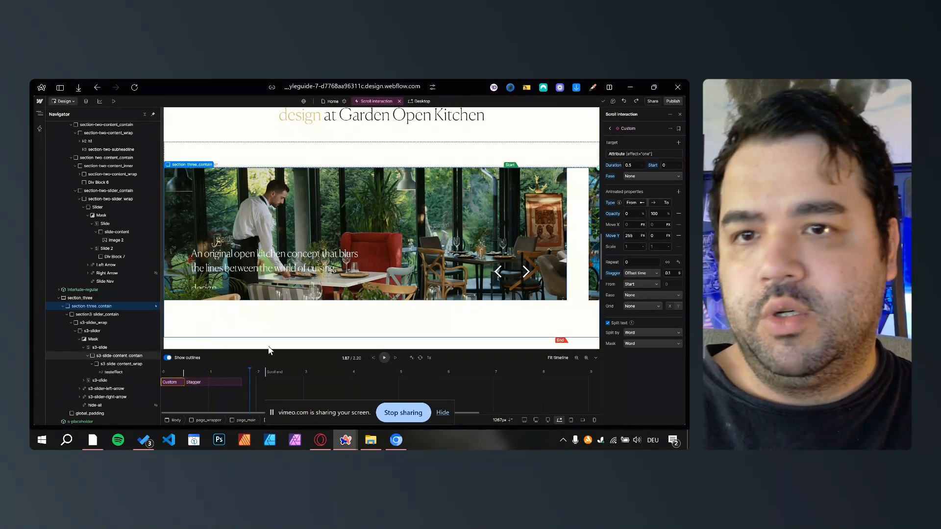
{"action": "left_click_drag", "start_coordinate": [250, 372], "coordinate": [165, 372]}
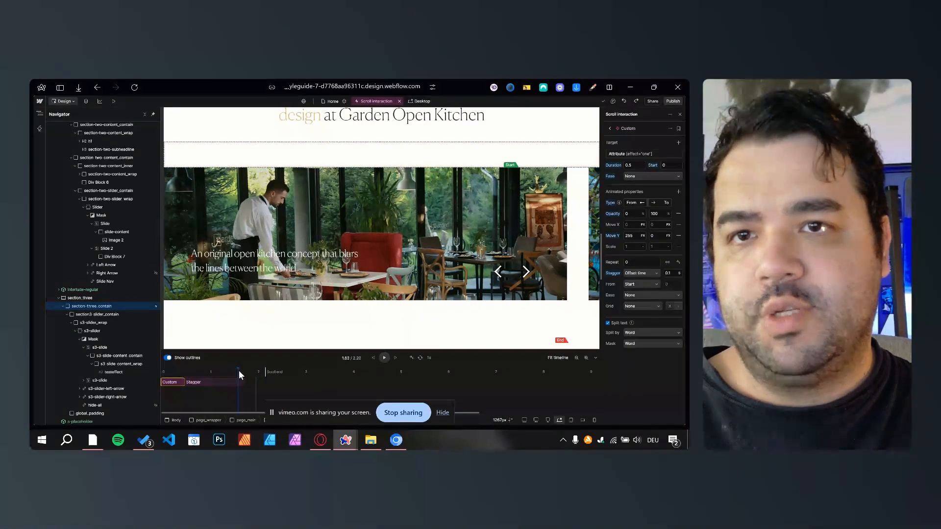
Step: Set both Split by and Mask to Line for the heading's split text
{"action": "left_click", "coordinate": [650, 333]}
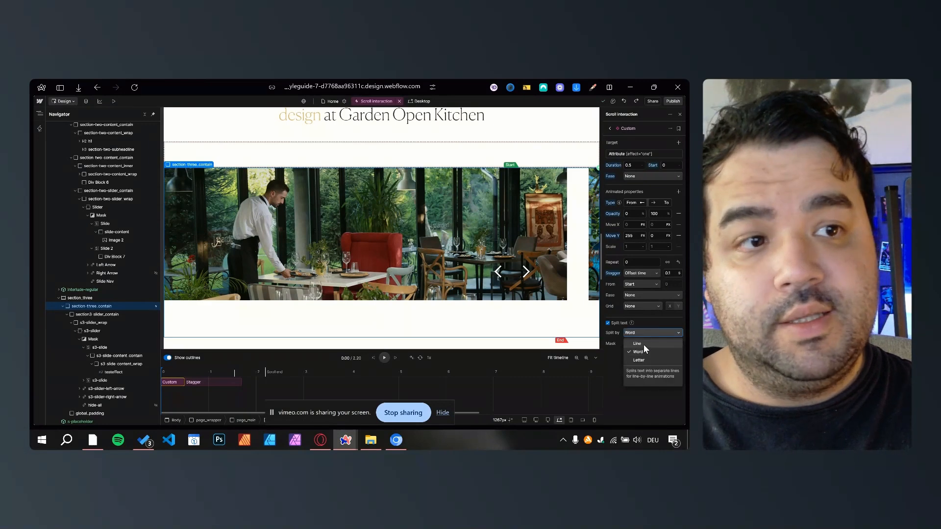
{"action": "left_click", "coordinate": [637, 343]}
{"action": "left_click", "coordinate": [644, 343]}
{"action": "left_click", "coordinate": [639, 365]}
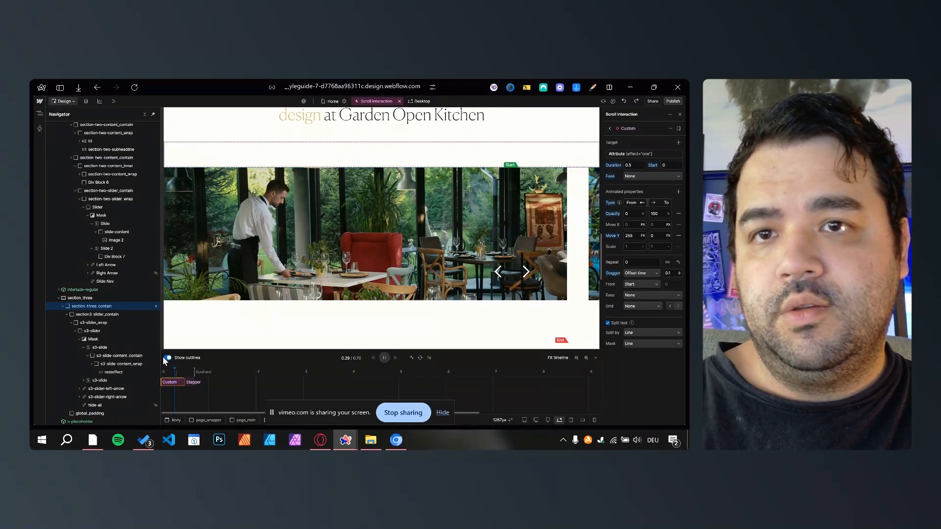
Step: Set both Split by and Mask to Letter and play the animation from the timeline start
{"action": "left_click", "coordinate": [637, 332]}
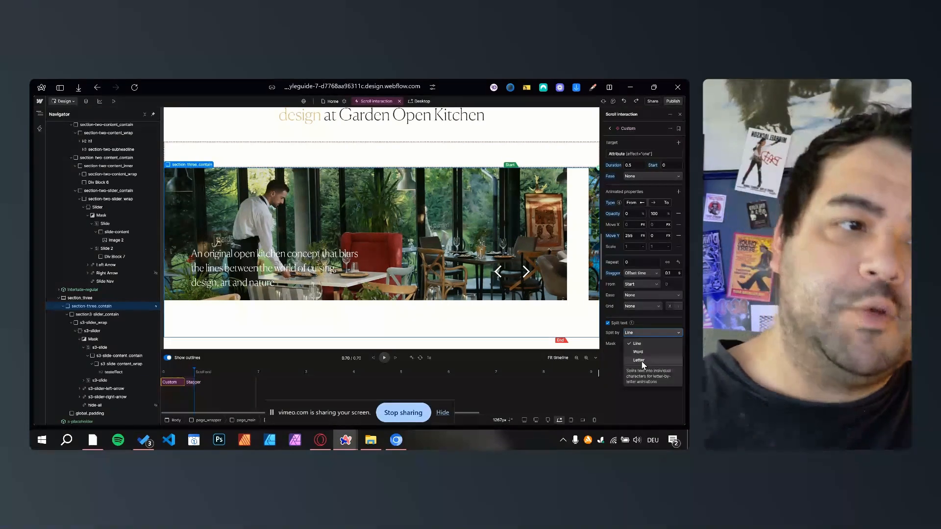
{"action": "left_click", "coordinate": [639, 361]}
{"action": "left_click", "coordinate": [641, 346]}
{"action": "left_click", "coordinate": [640, 368]}
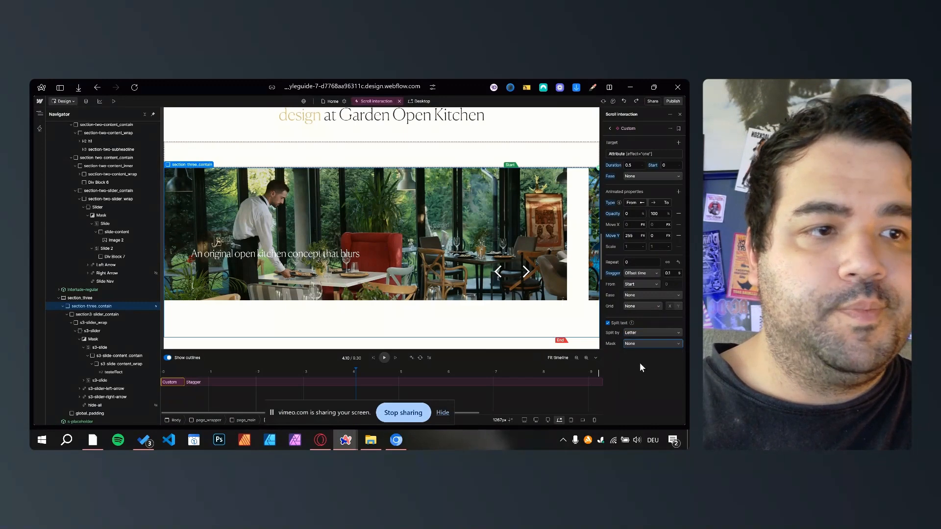
{"action": "left_click_drag", "start_coordinate": [194, 376], "coordinate": [143, 373]}
{"action": "key", "text": "space"}
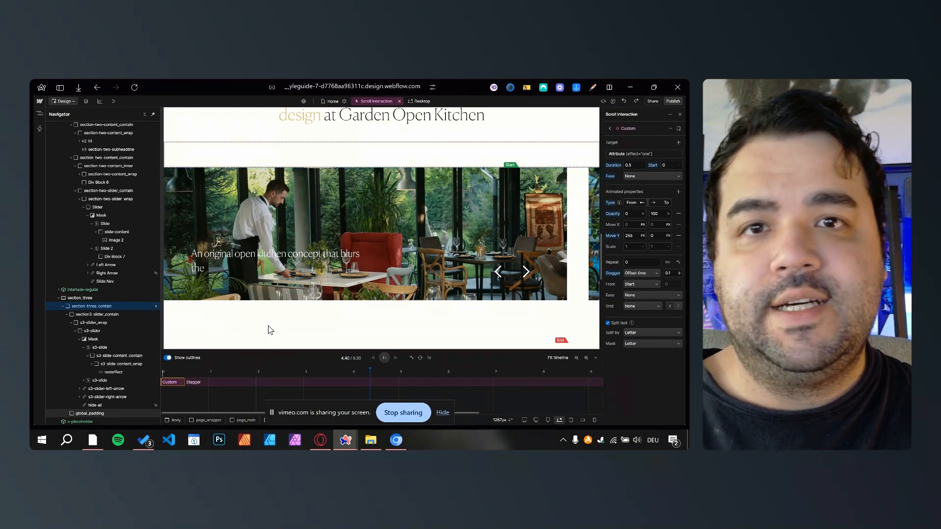
{"action": "key", "text": "space"}
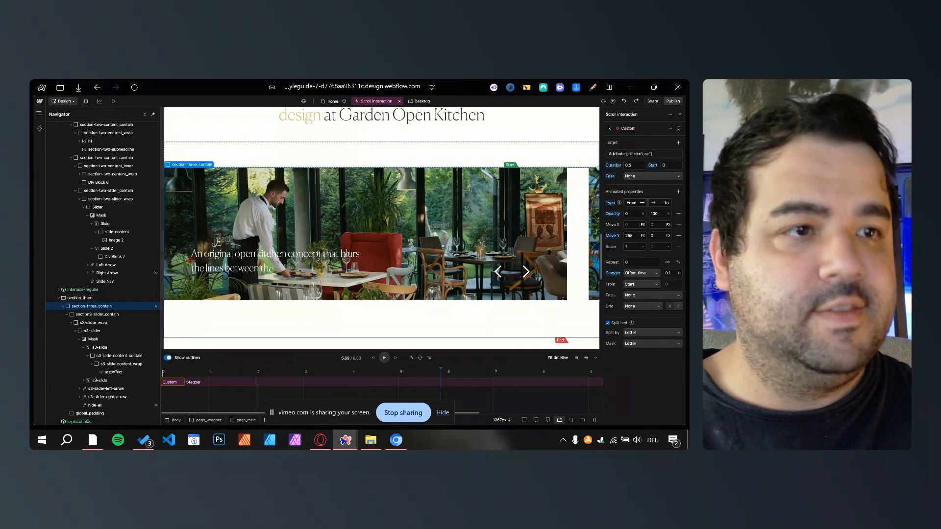
Step: Set the stagger's offset time to 0.01 s and replay the letter-by-letter animation from near the timeline start
{"action": "left_click", "coordinate": [673, 276]}
{"action": "type", "text": "0.01"}
{"action": "key", "text": "Tab"}
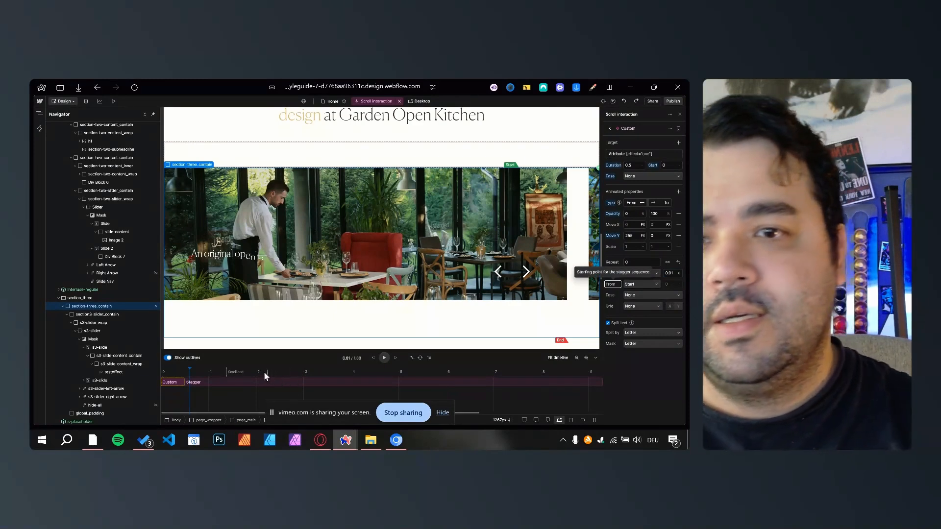
{"action": "left_click", "coordinate": [169, 372]}
{"action": "left_click", "coordinate": [384, 357]}
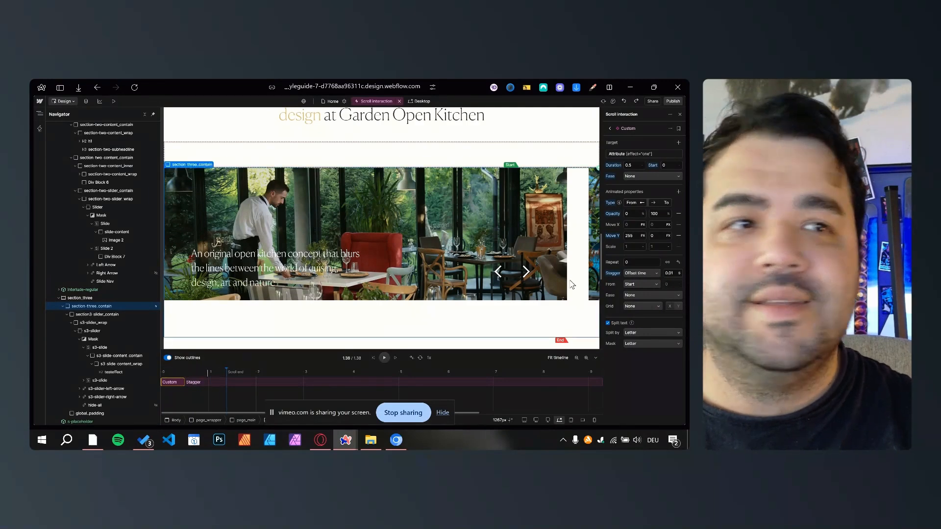
Step: Set the stagger's offset time to 0.015 s and replay the letter-by-letter animation from the timeline start
{"action": "type", "text": "0.015"}
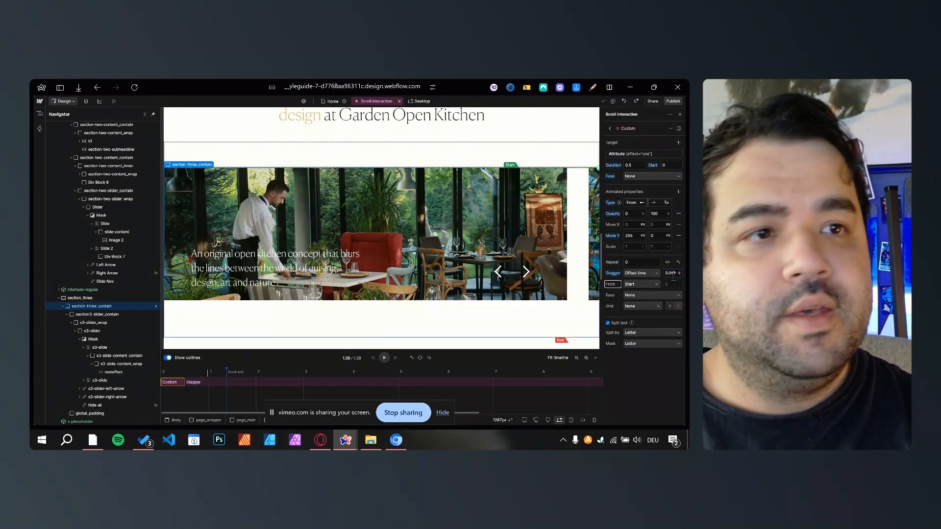
{"action": "key", "text": "Return"}
{"action": "left_click_drag", "start_coordinate": [227, 373], "coordinate": [176, 375]}
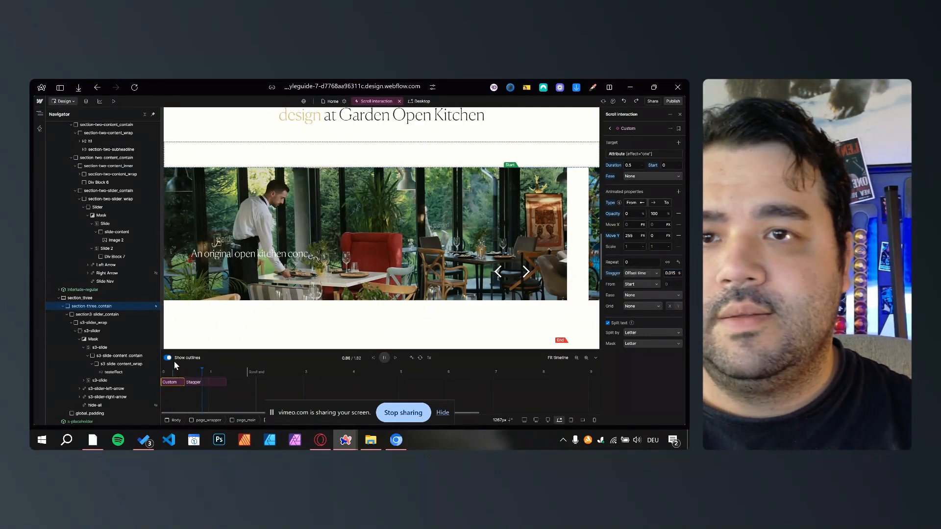
{"action": "left_click", "coordinate": [163, 370]}
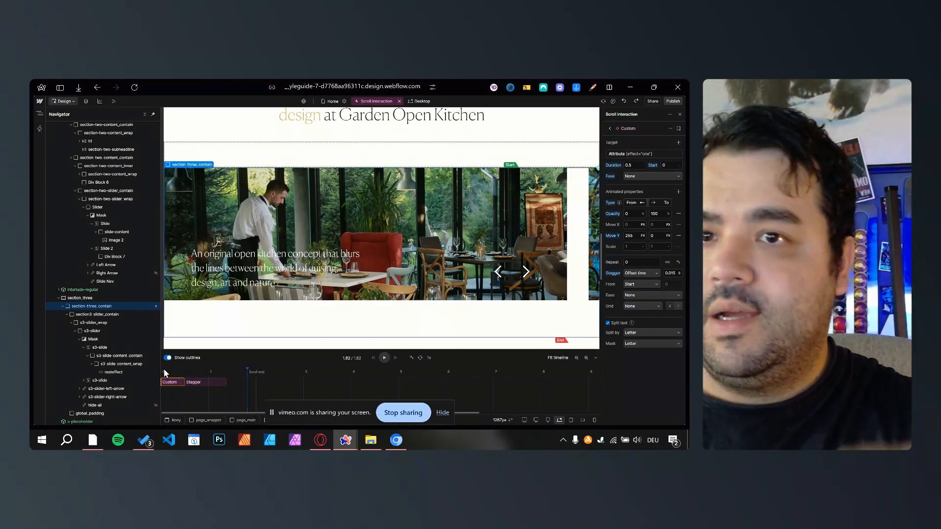
{"action": "left_click", "coordinate": [164, 371]}
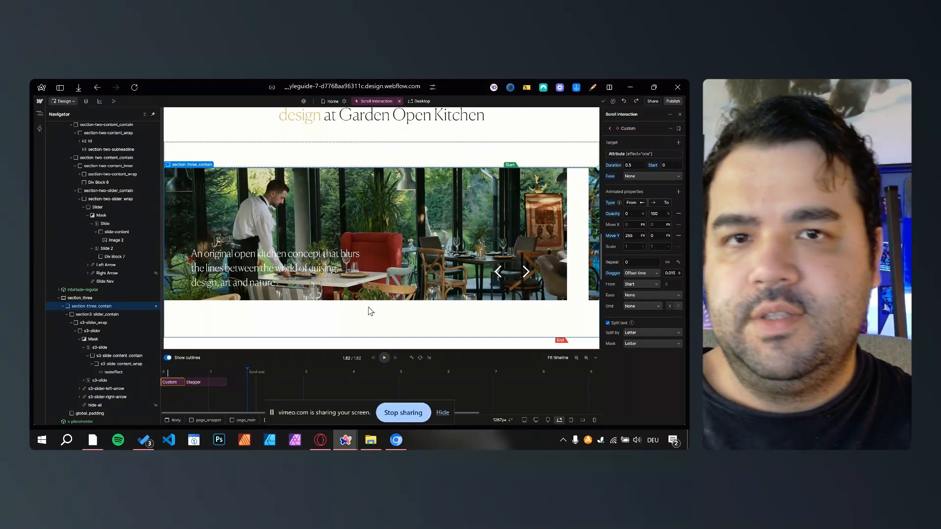
Step: Move the Custom action along the timeline to start at about 2.69 s, and return it to start at 0
{"action": "left_click", "coordinate": [642, 332]}
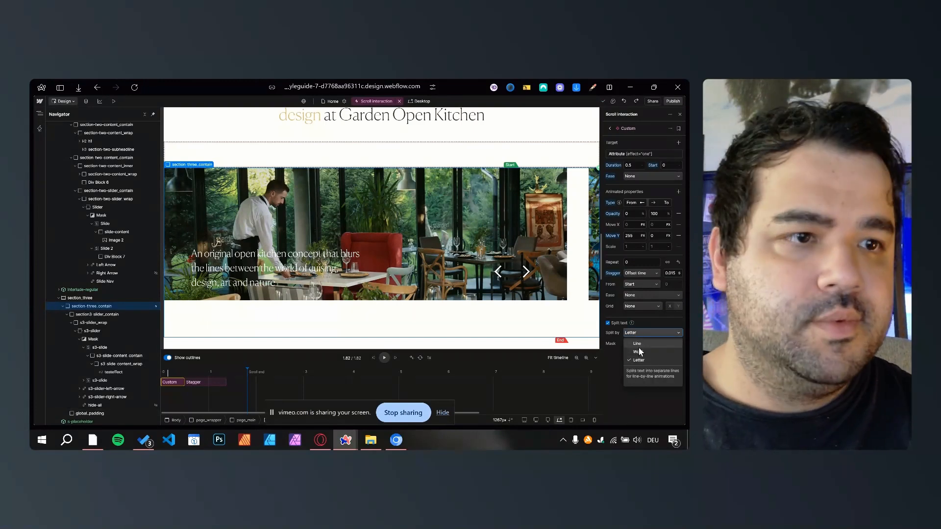
{"action": "left_click", "coordinate": [621, 366]}
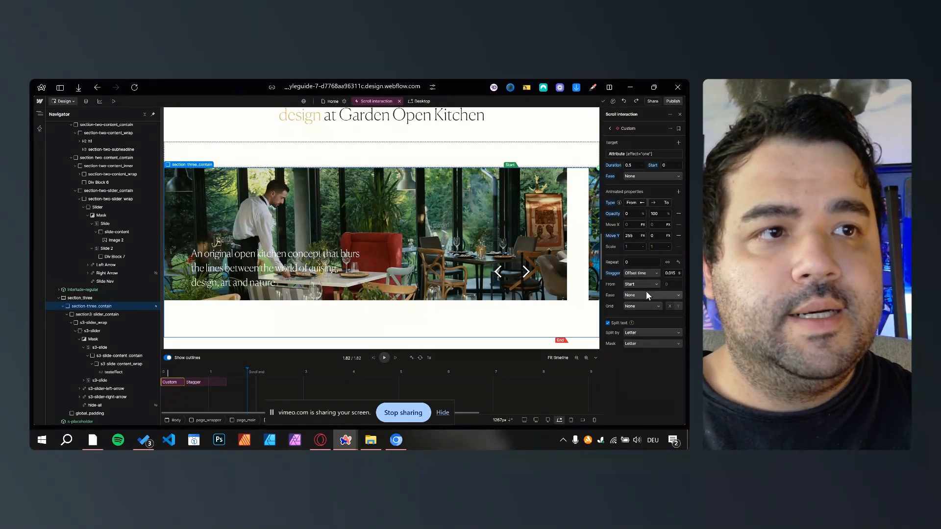
{"action": "left_click_drag", "start_coordinate": [246, 372], "coordinate": [165, 382]}
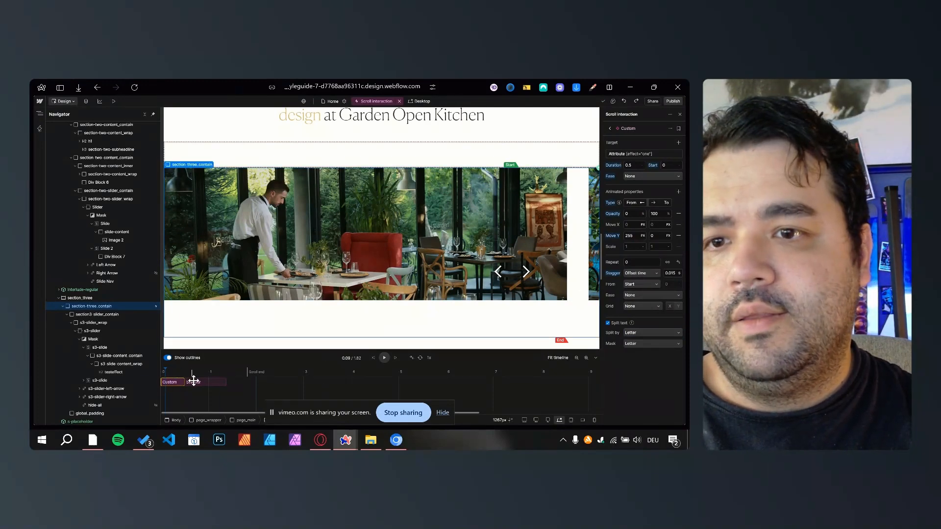
{"action": "left_click_drag", "start_coordinate": [241, 380], "coordinate": [301, 383]}
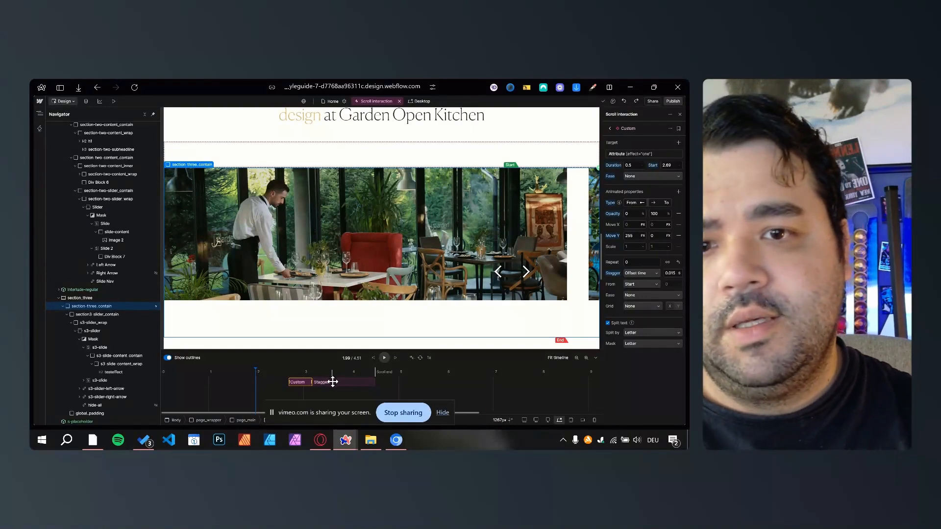
{"action": "left_click_drag", "start_coordinate": [332, 380], "coordinate": [167, 376]}
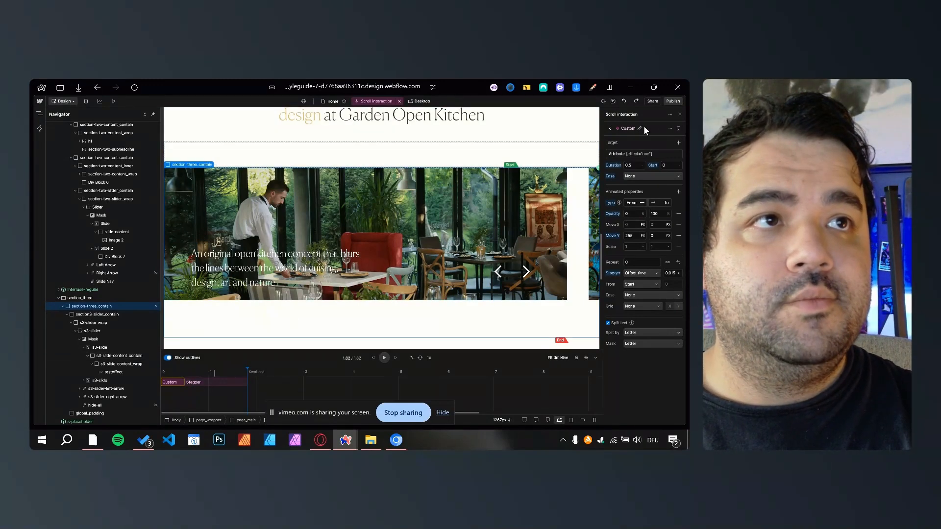
Step: Close the scroll interaction editor and preview the page down to the Garden Open Kitchen slider
{"action": "left_click", "coordinate": [679, 114]}
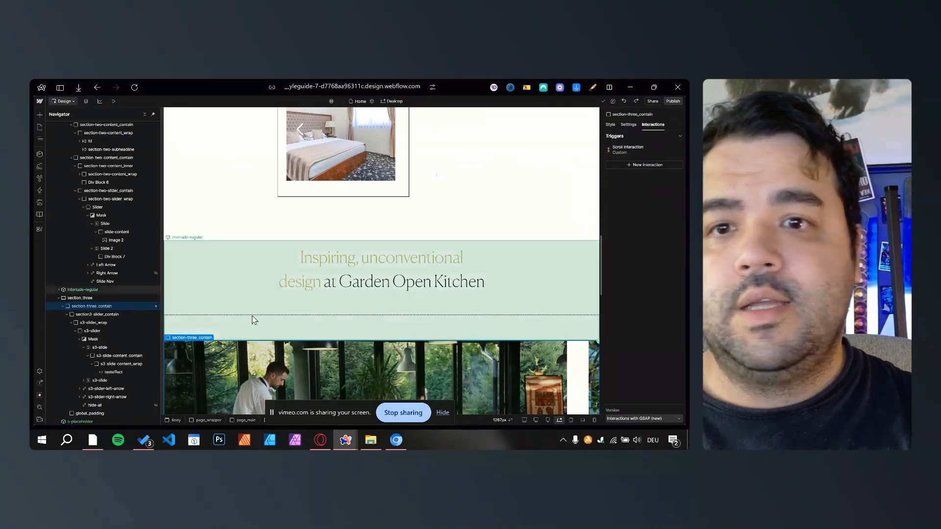
{"action": "scroll", "coordinate": [250, 315], "scroll_direction": "up", "scroll_amount": 5}
{"action": "scroll", "coordinate": [249, 315], "scroll_direction": "up", "scroll_amount": 5}
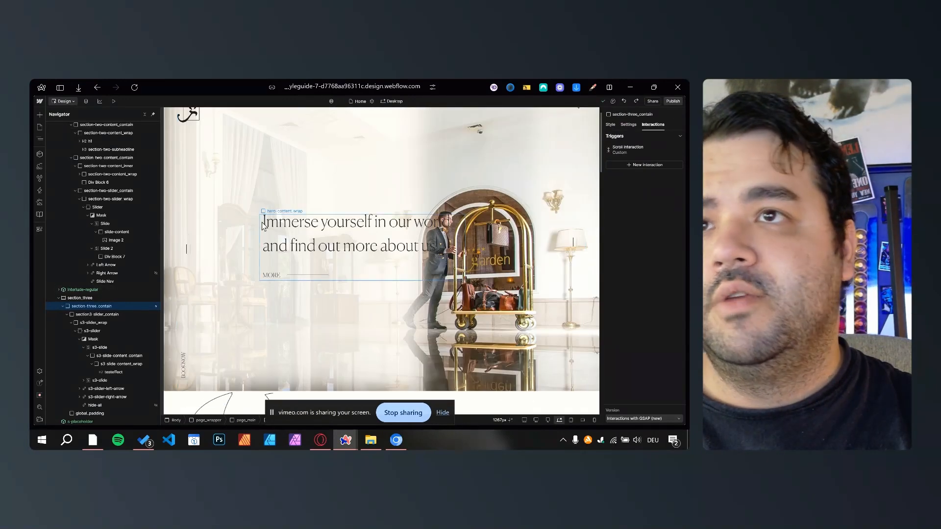
{"action": "left_click", "coordinate": [113, 101]}
{"action": "scroll", "coordinate": [578, 131], "scroll_direction": "down", "scroll_amount": 2}
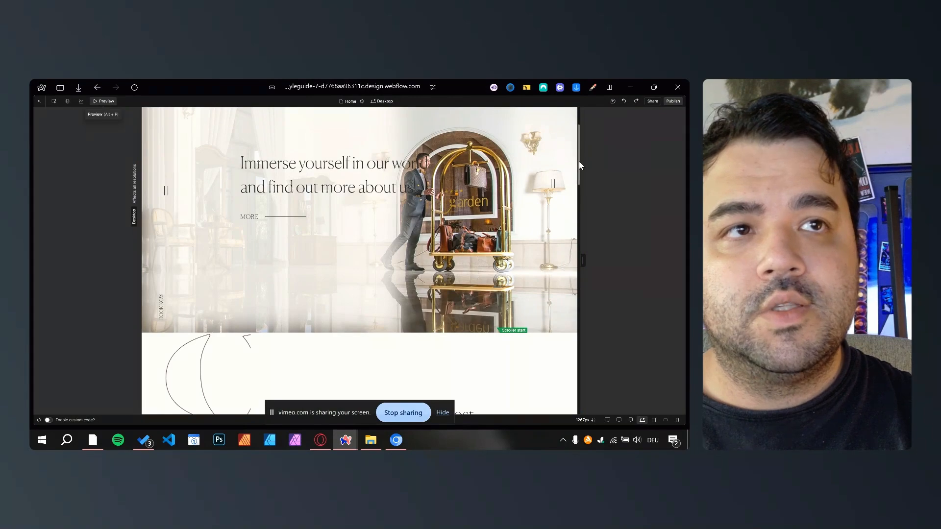
{"action": "left_click_drag", "start_coordinate": [579, 178], "coordinate": [580, 303]}
{"action": "scroll", "coordinate": [269, 312], "scroll_direction": "down", "scroll_amount": 4}
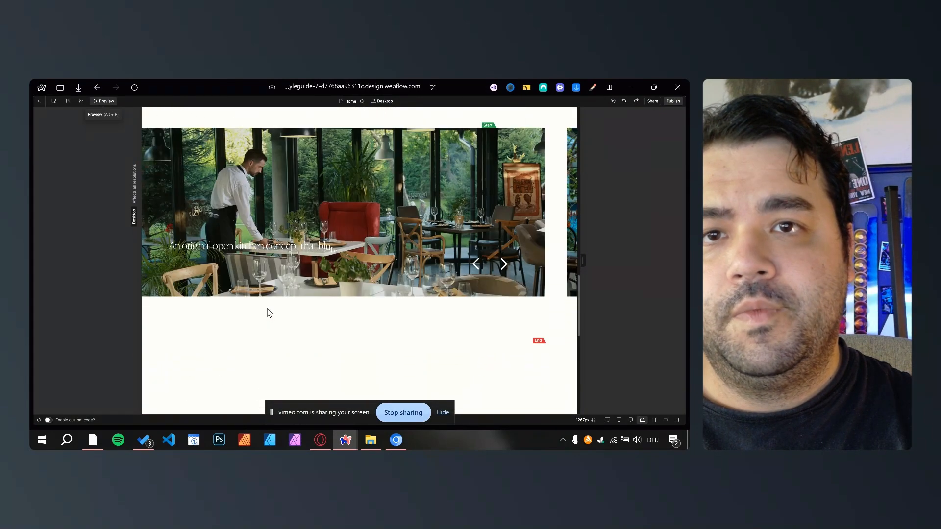
Step: Test the scrubbed letter reveal by moving back and forth past the kitchen slider, and exit the preview
{"action": "scroll", "coordinate": [267, 312], "scroll_direction": "up", "scroll_amount": 3}
{"action": "scroll", "coordinate": [267, 312], "scroll_direction": "up", "scroll_amount": 3}
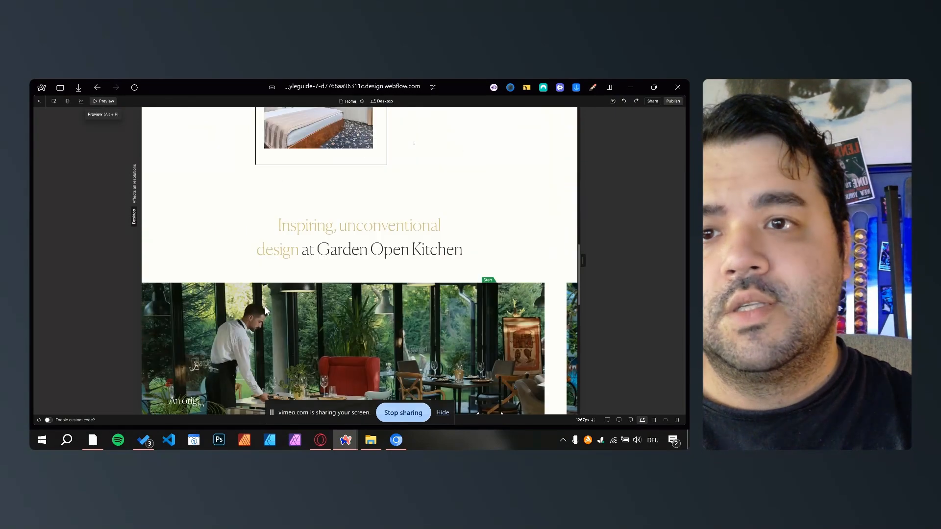
{"action": "scroll", "coordinate": [266, 306], "scroll_direction": "down", "scroll_amount": 4}
{"action": "scroll", "coordinate": [268, 313], "scroll_direction": "down", "scroll_amount": 1}
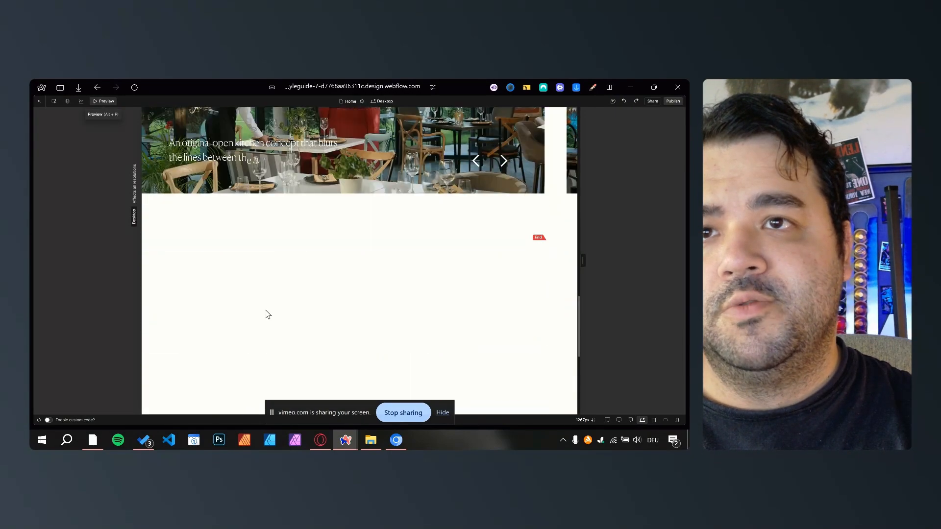
{"action": "scroll", "coordinate": [265, 307], "scroll_direction": "up", "scroll_amount": 6}
{"action": "scroll", "coordinate": [263, 310], "scroll_direction": "down", "scroll_amount": 8}
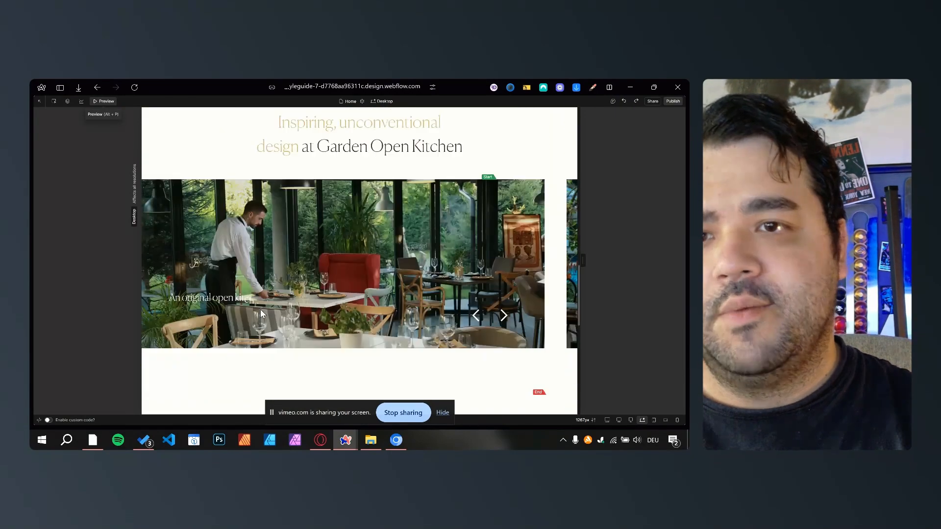
{"action": "scroll", "coordinate": [262, 313], "scroll_direction": "up", "scroll_amount": 7}
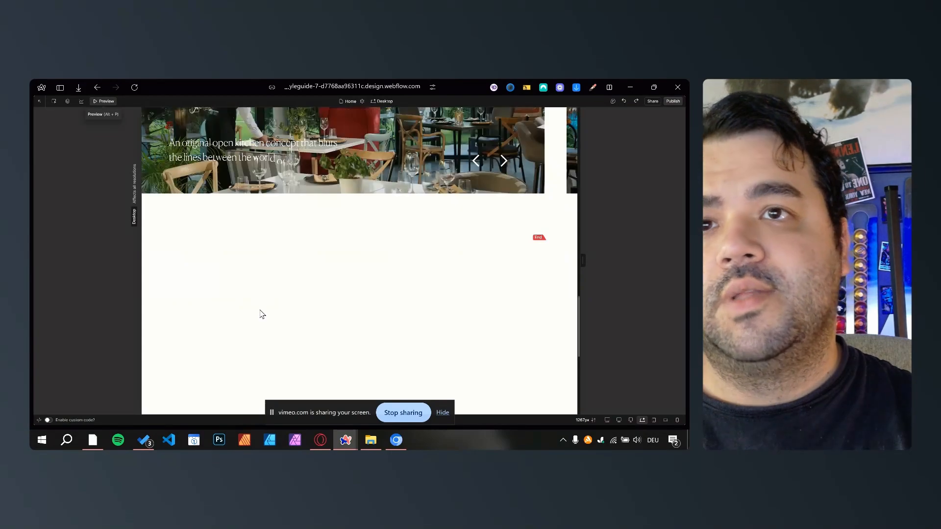
{"action": "scroll", "coordinate": [261, 310], "scroll_direction": "down", "scroll_amount": 8}
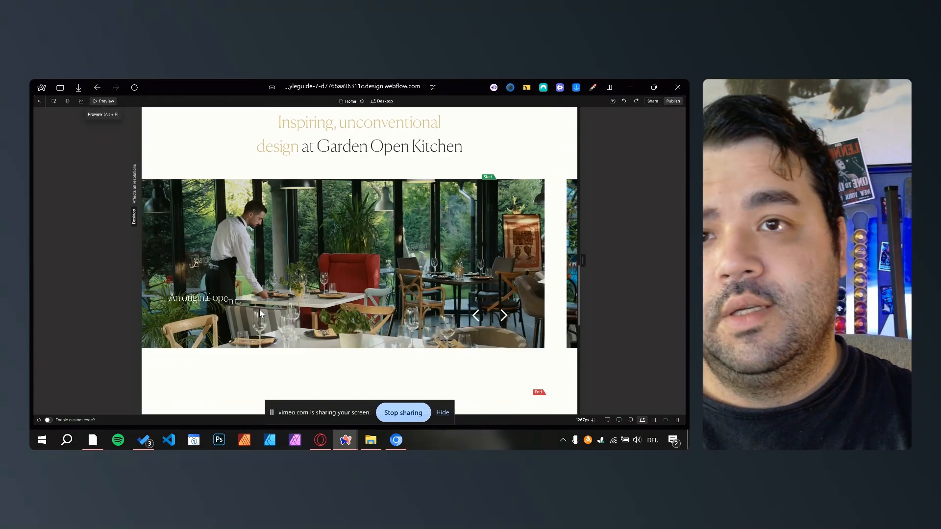
{"action": "scroll", "coordinate": [261, 310], "scroll_direction": "up", "scroll_amount": 7}
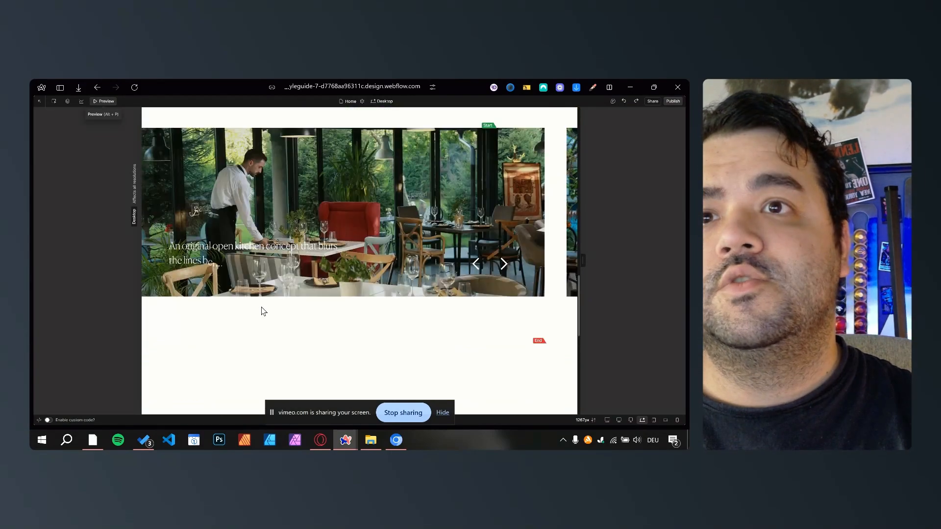
{"action": "scroll", "coordinate": [262, 170], "scroll_direction": "right", "scroll_amount": 1}
{"action": "key", "text": "alt+p"}
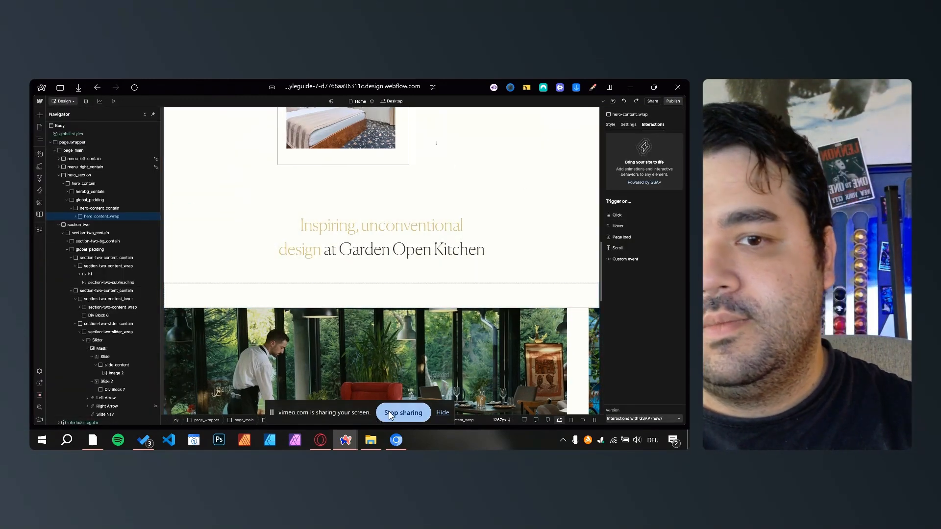
{"action": "left_click", "coordinate": [390, 415]}
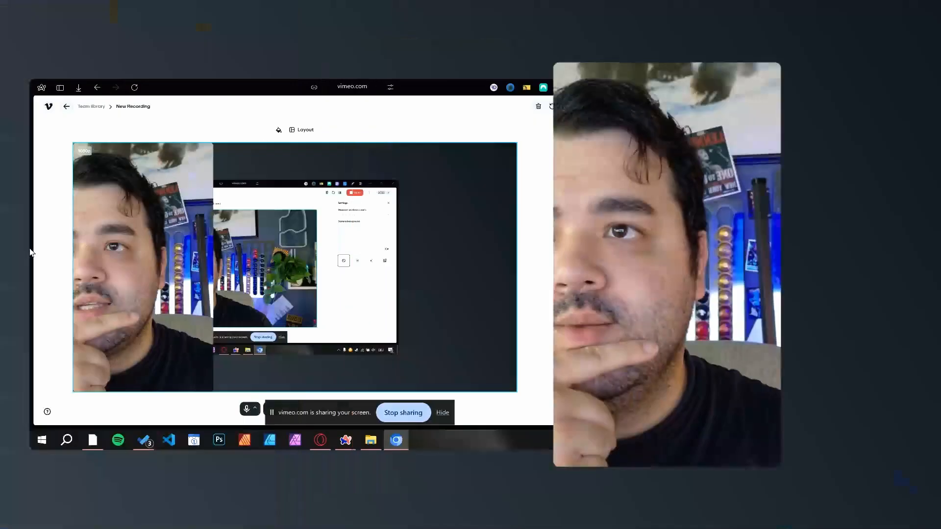
{"action": "mouse_move", "coordinate": [75, 233]}
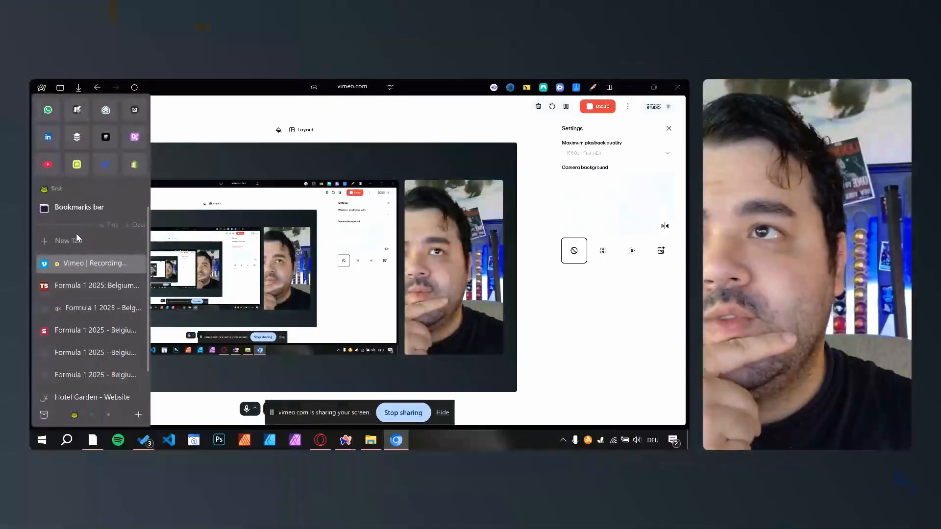
{"action": "left_click", "coordinate": [104, 165]}
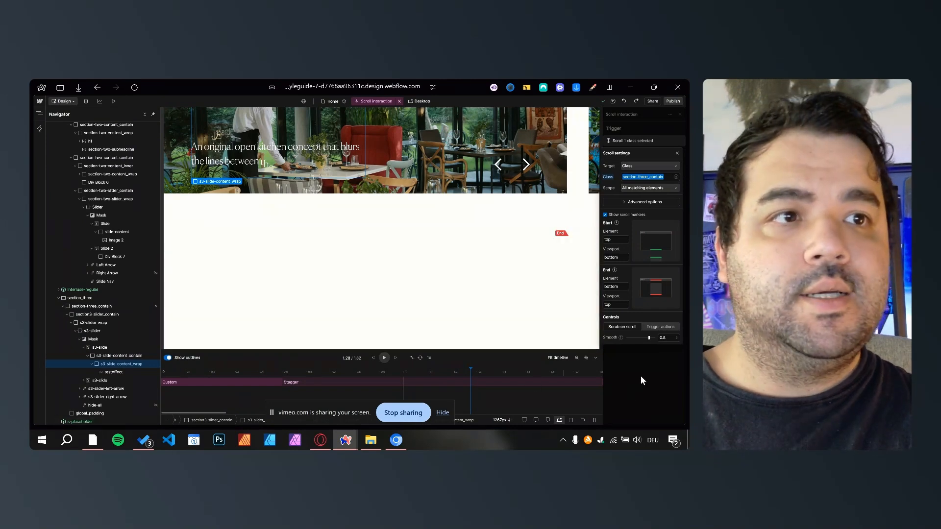
Step: Close the scroll settings and examine how the kitchen slider's text reveal follows the scroll position on the canvas
{"action": "left_click", "coordinate": [642, 381]}
{"action": "scroll", "coordinate": [538, 230], "scroll_direction": "up", "scroll_amount": 2}
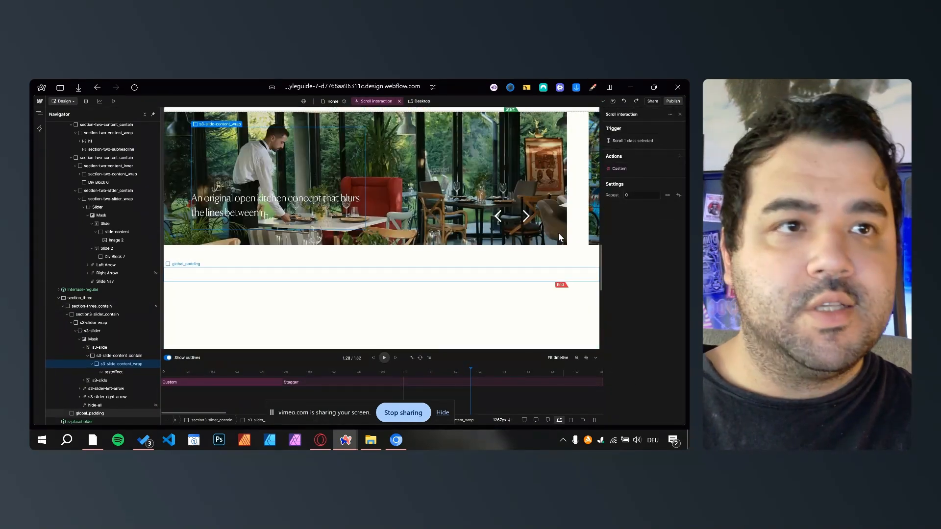
{"action": "scroll", "coordinate": [560, 300], "scroll_direction": "up", "scroll_amount": 2}
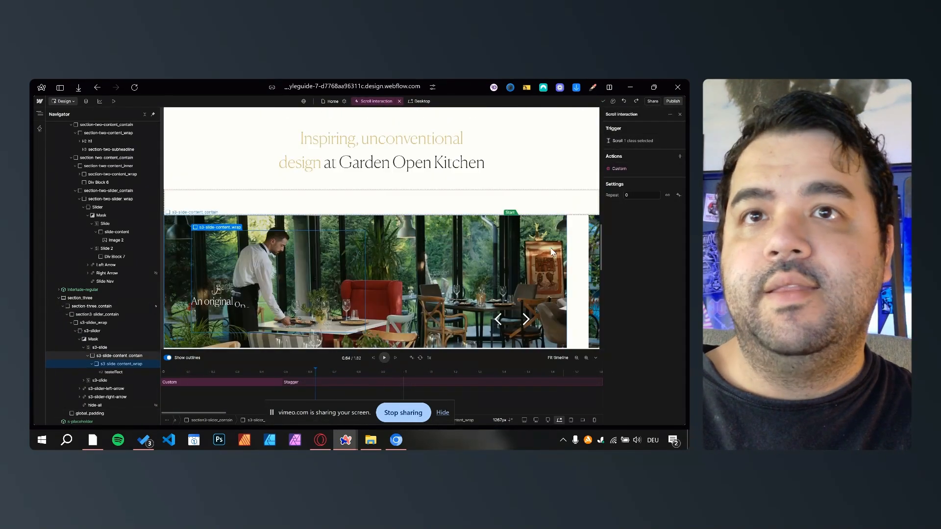
{"action": "scroll", "coordinate": [507, 219], "scroll_direction": "down", "scroll_amount": 1}
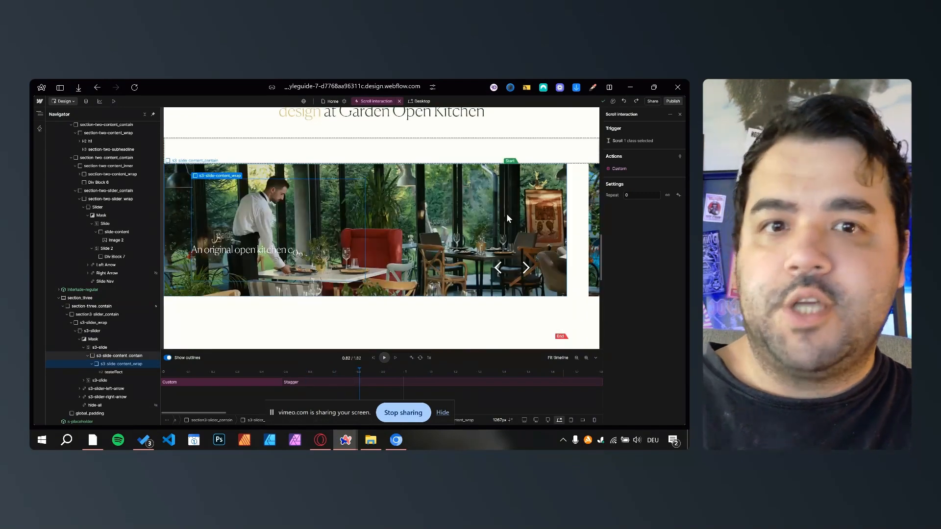
{"action": "scroll", "coordinate": [440, 230], "scroll_direction": "down", "scroll_amount": 2}
{"action": "scroll", "coordinate": [312, 258], "scroll_direction": "up", "scroll_amount": 4}
{"action": "scroll", "coordinate": [312, 258], "scroll_direction": "down", "scroll_amount": 6}
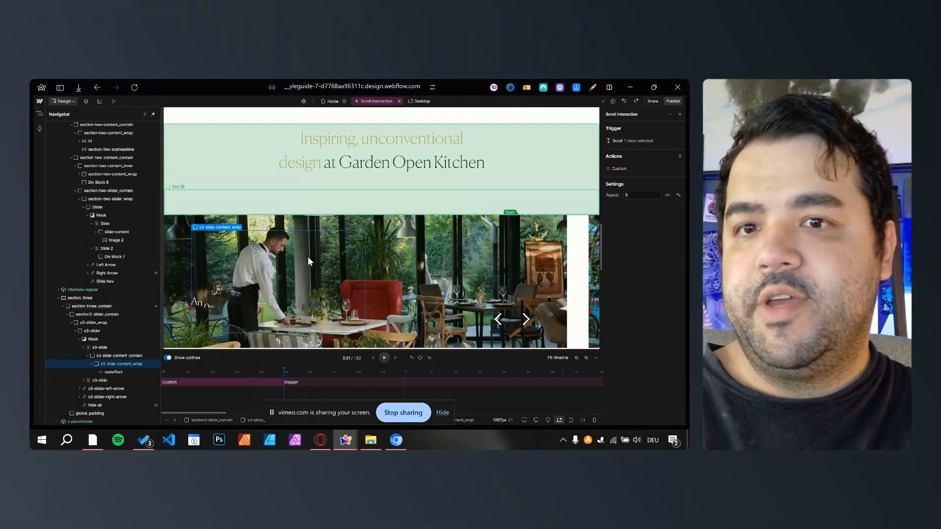
{"action": "scroll", "coordinate": [306, 257], "scroll_direction": "up", "scroll_amount": 4}
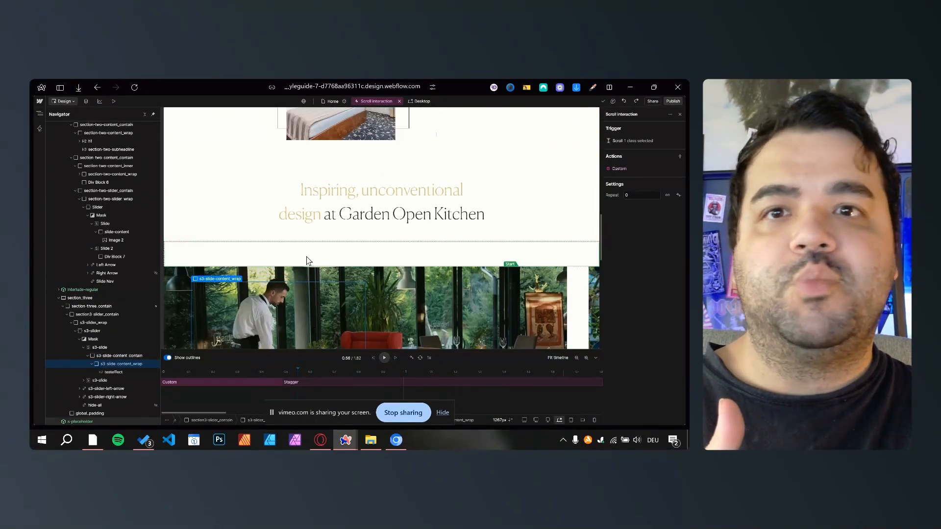
{"action": "scroll", "coordinate": [307, 258], "scroll_direction": "down", "scroll_amount": 3}
{"action": "scroll", "coordinate": [306, 260], "scroll_direction": "down", "scroll_amount": 2}
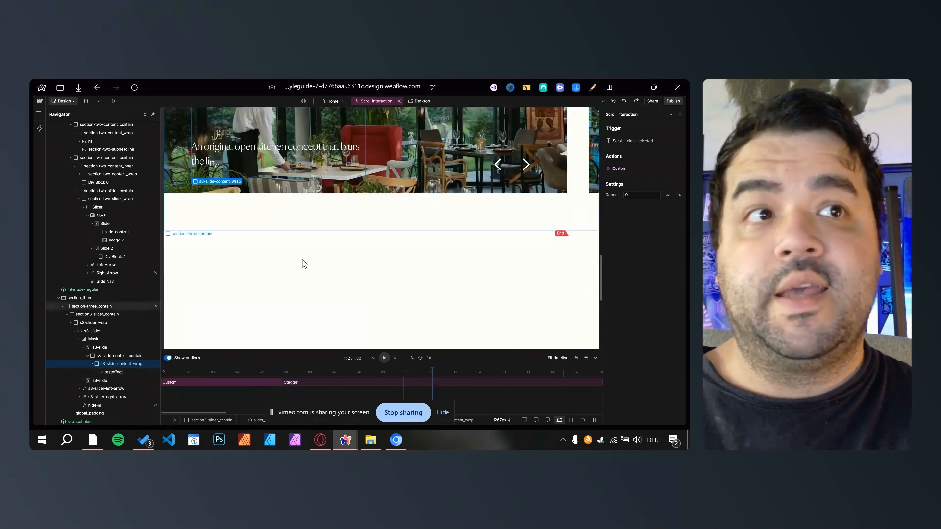
{"action": "scroll", "coordinate": [305, 260], "scroll_direction": "up", "scroll_amount": 4}
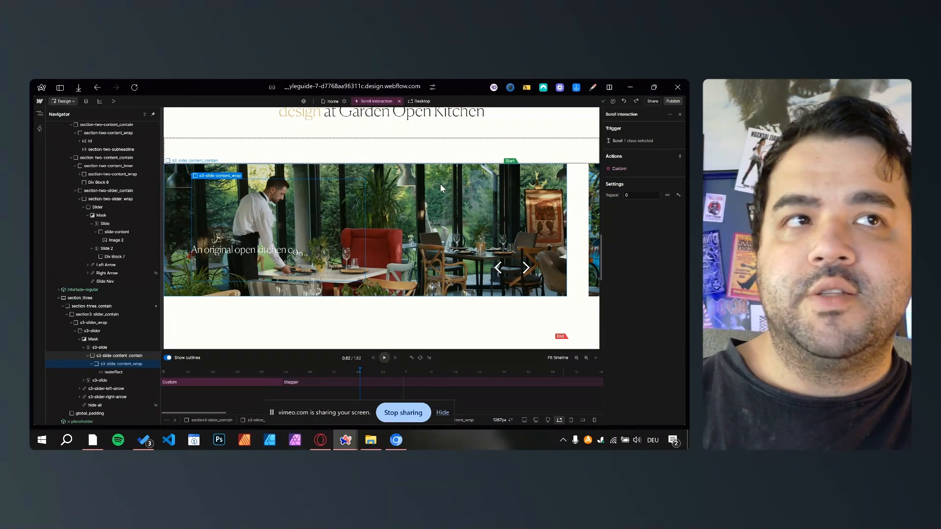
Step: Switch the scroll trigger's controls from scrubbing to Trigger actions
{"action": "left_click", "coordinate": [619, 142]}
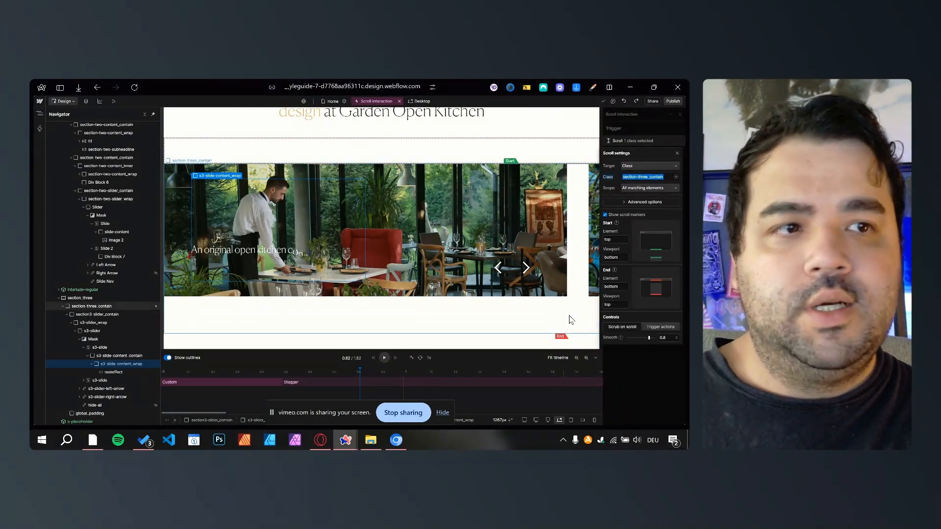
{"action": "left_click", "coordinate": [659, 327]}
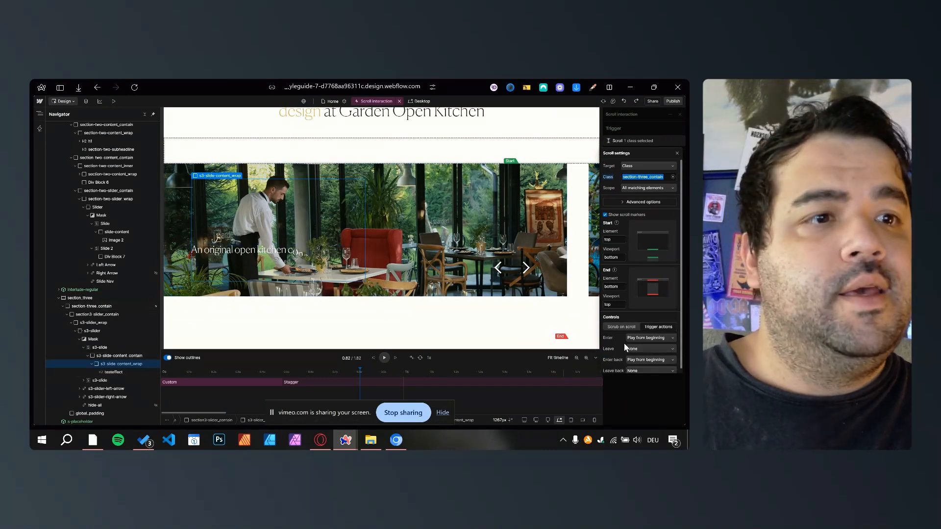
{"action": "scroll", "coordinate": [625, 295], "scroll_direction": "down", "scroll_amount": 1}
Step: Examine the playback options available for the trigger's Enter and Enter back actions
{"action": "left_click", "coordinate": [641, 334]}
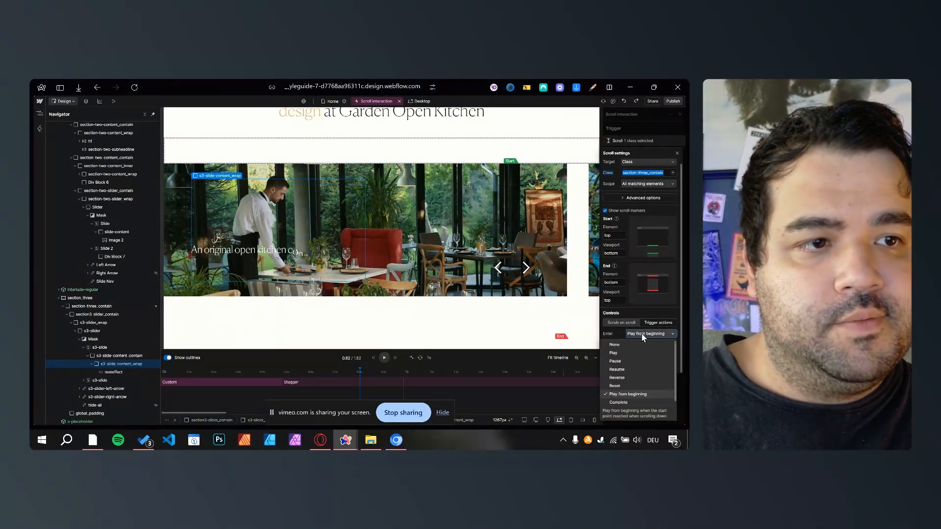
{"action": "left_click", "coordinate": [612, 337]}
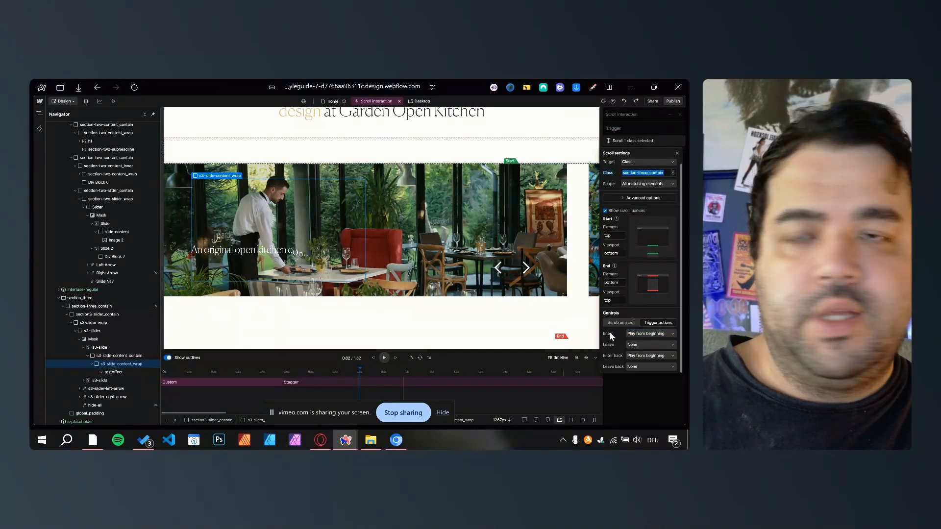
{"action": "left_click", "coordinate": [643, 336]}
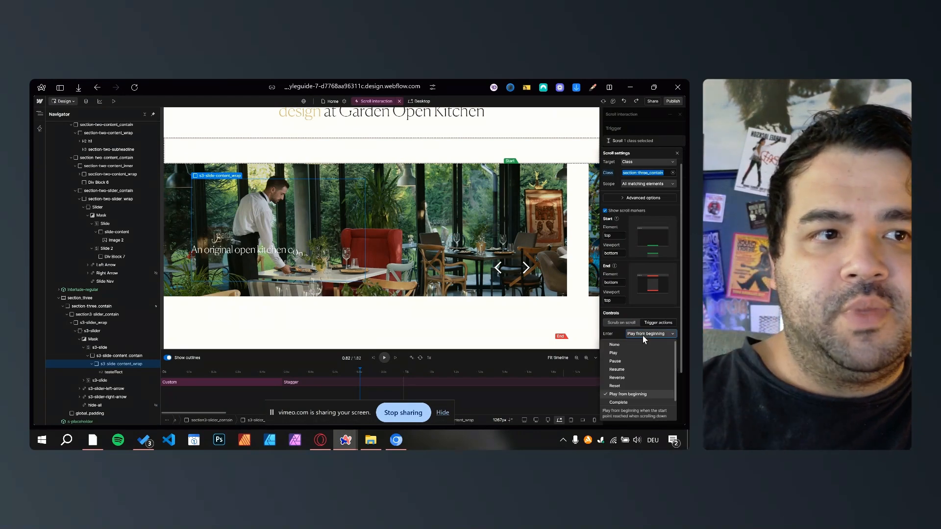
{"action": "left_click", "coordinate": [618, 331]}
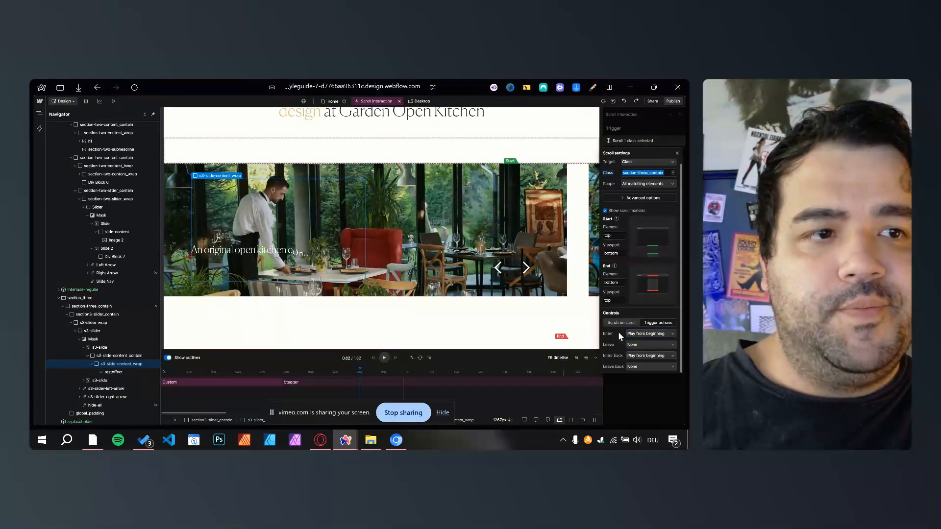
{"action": "left_click", "coordinate": [642, 355]}
{"action": "left_click", "coordinate": [619, 363]}
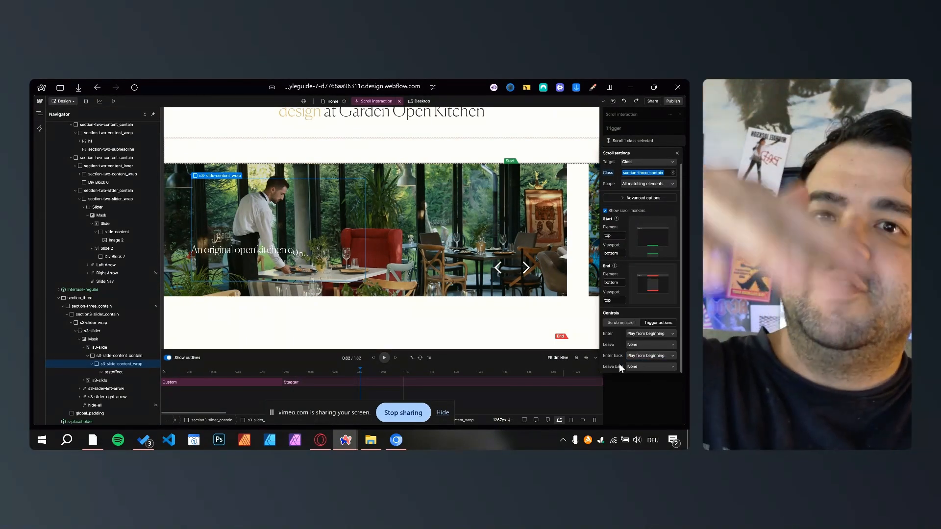
{"action": "left_click", "coordinate": [635, 357]}
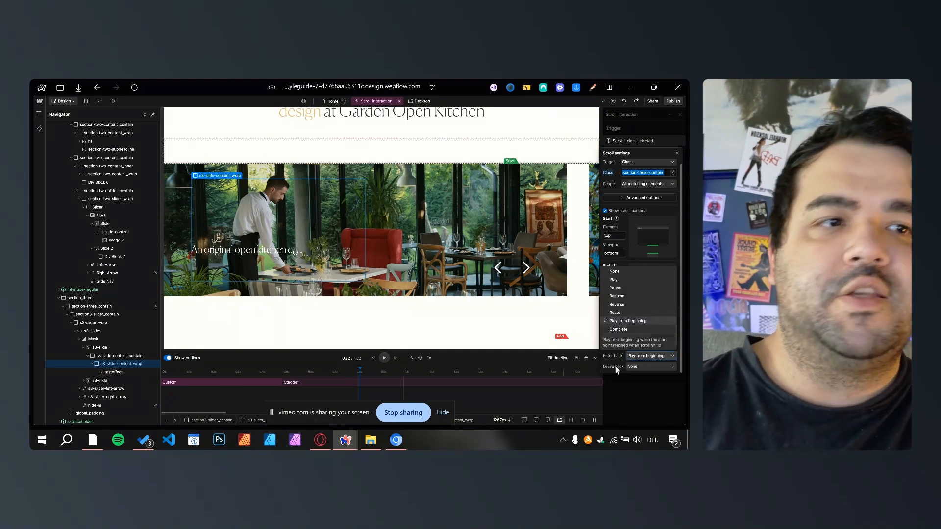
{"action": "left_click", "coordinate": [614, 361]}
Step: Preview the page from the hero section down past the kitchen slider to test the text reveal with trigger actions
{"action": "scroll", "coordinate": [440, 306], "scroll_direction": "up", "scroll_amount": 5}
{"action": "scroll", "coordinate": [439, 306], "scroll_direction": "up", "scroll_amount": 4}
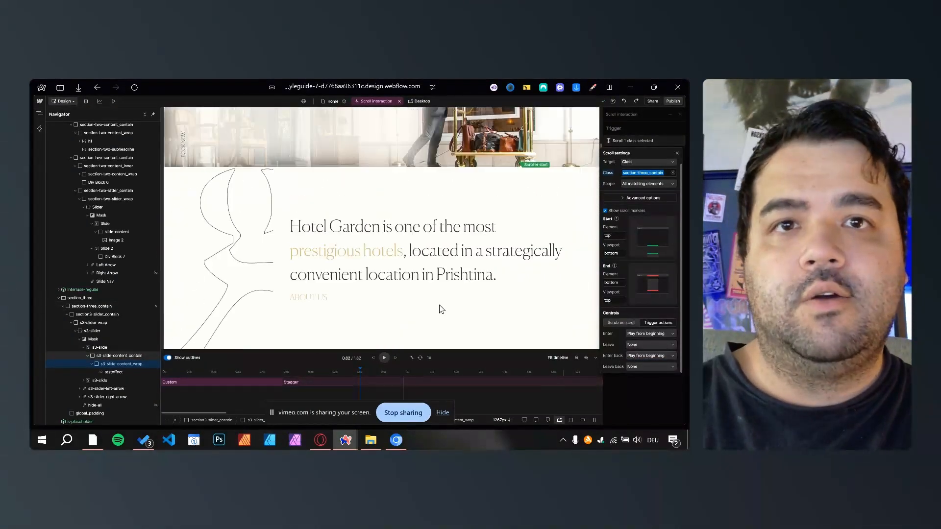
{"action": "left_click", "coordinate": [280, 149]}
{"action": "left_click", "coordinate": [114, 101]}
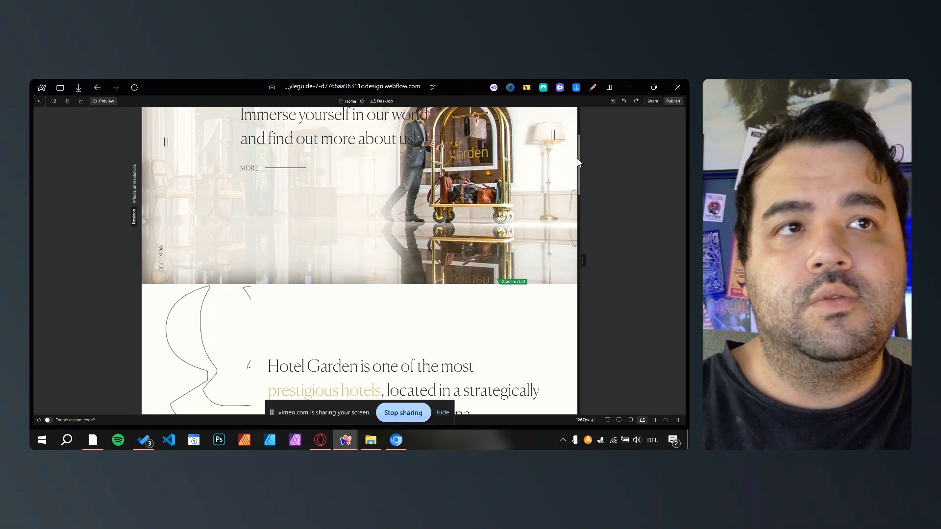
{"action": "left_click_drag", "start_coordinate": [578, 175], "coordinate": [579, 175]}
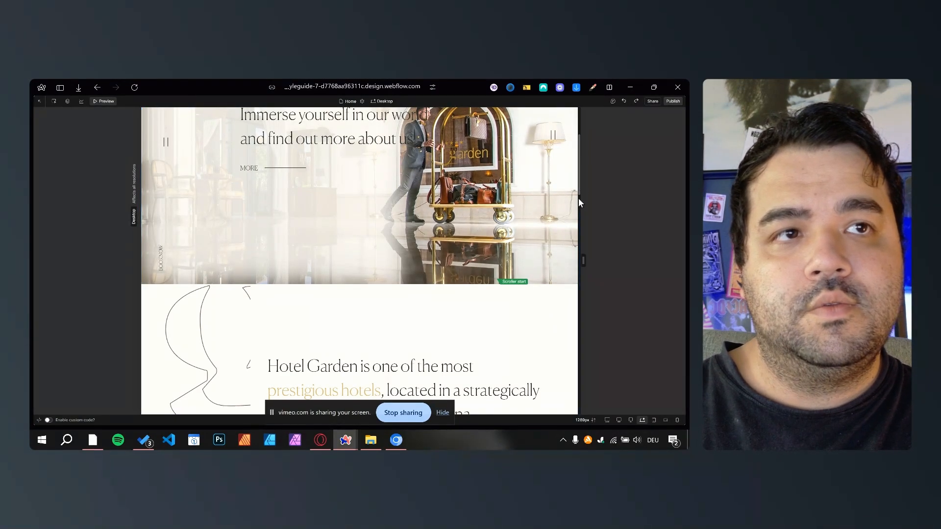
{"action": "scroll", "coordinate": [540, 210], "scroll_direction": "down", "scroll_amount": 5}
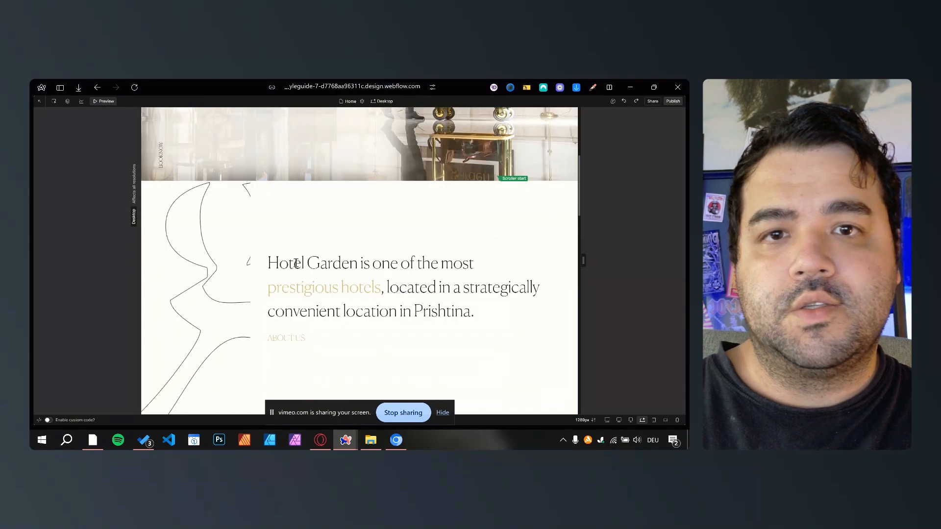
{"action": "scroll", "coordinate": [296, 267], "scroll_direction": "down", "scroll_amount": 9}
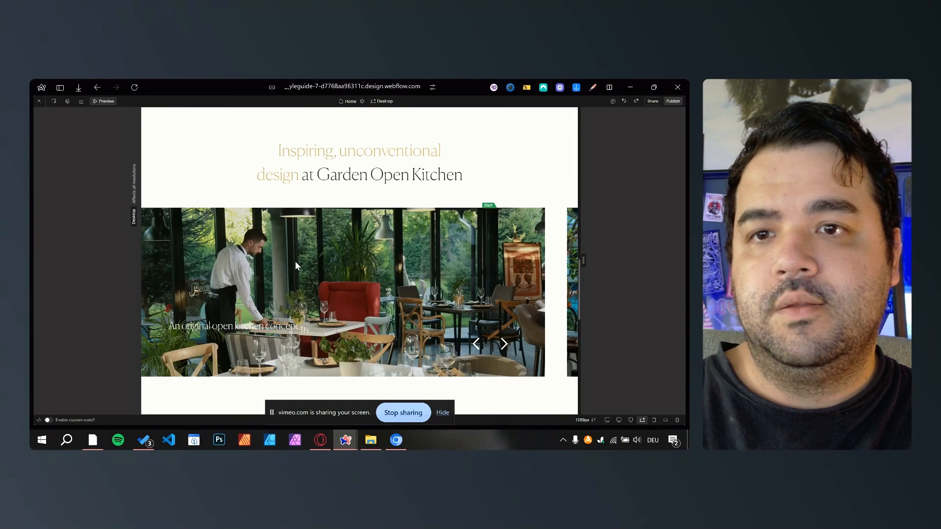
{"action": "scroll", "coordinate": [223, 345], "scroll_direction": "down", "scroll_amount": 6}
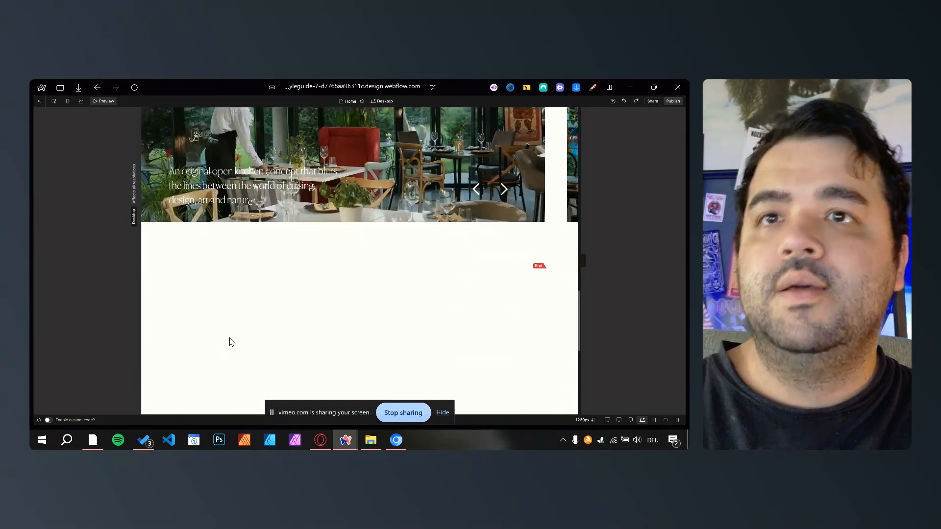
Step: Preview the kitchen slider again by passing it in both directions to test when the trigger actions replay the text reveal
{"action": "scroll", "coordinate": [229, 338], "scroll_direction": "down", "scroll_amount": 1}
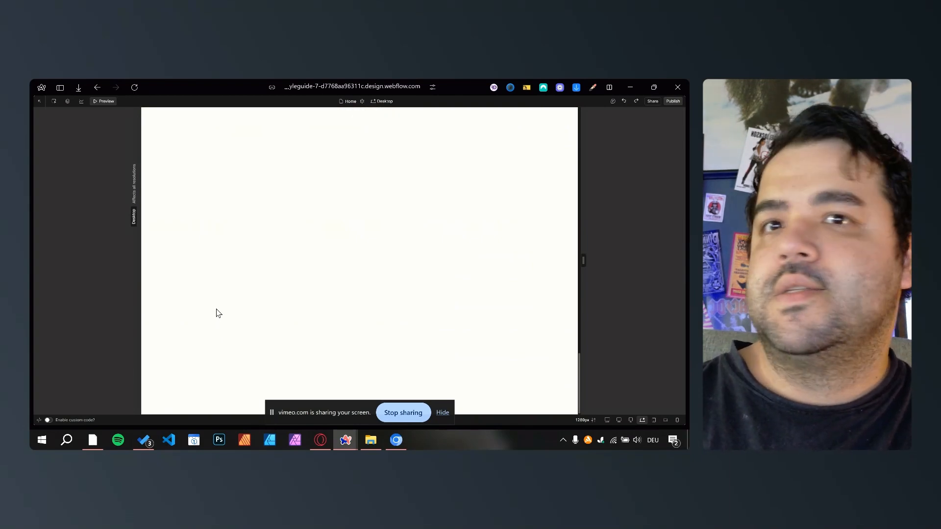
{"action": "scroll", "coordinate": [225, 295], "scroll_direction": "up", "scroll_amount": 2}
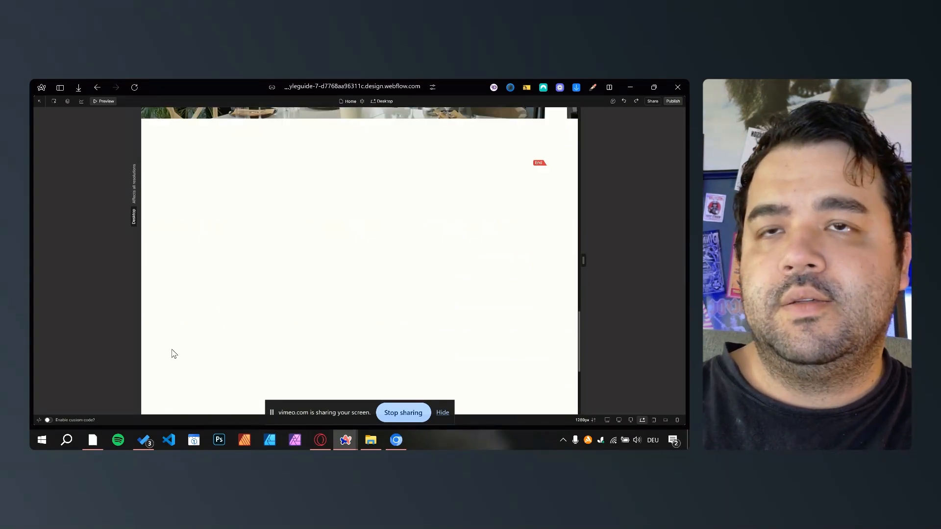
{"action": "scroll", "coordinate": [252, 273], "scroll_direction": "up", "scroll_amount": 8}
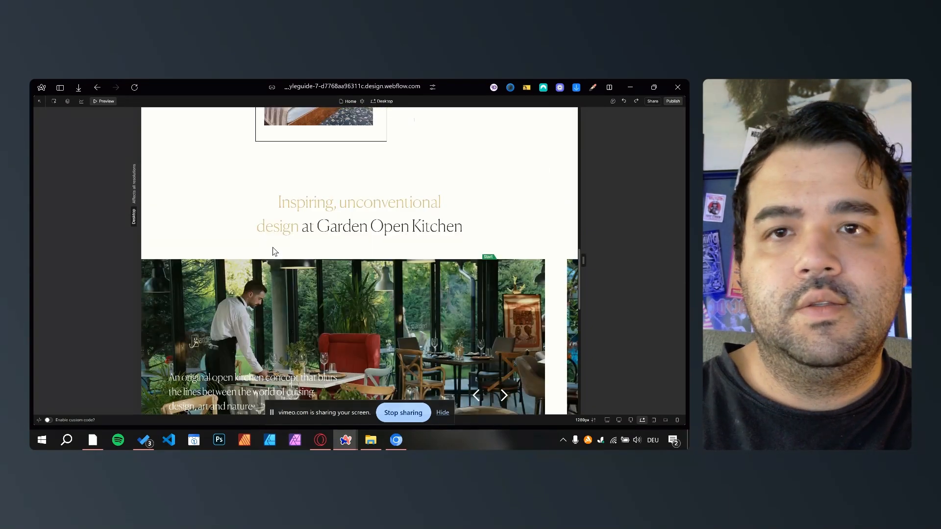
{"action": "scroll", "coordinate": [273, 247], "scroll_direction": "down", "scroll_amount": 9}
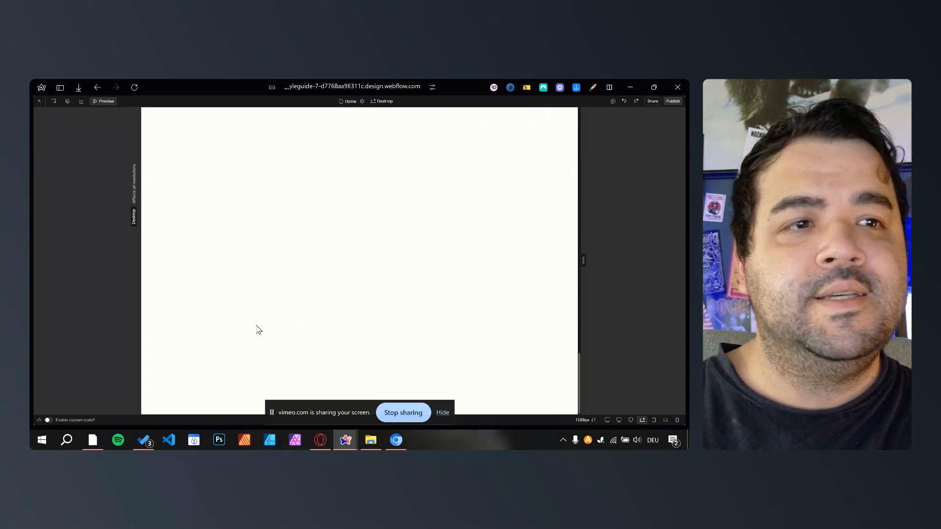
{"action": "scroll", "coordinate": [259, 329], "scroll_direction": "up", "scroll_amount": 3}
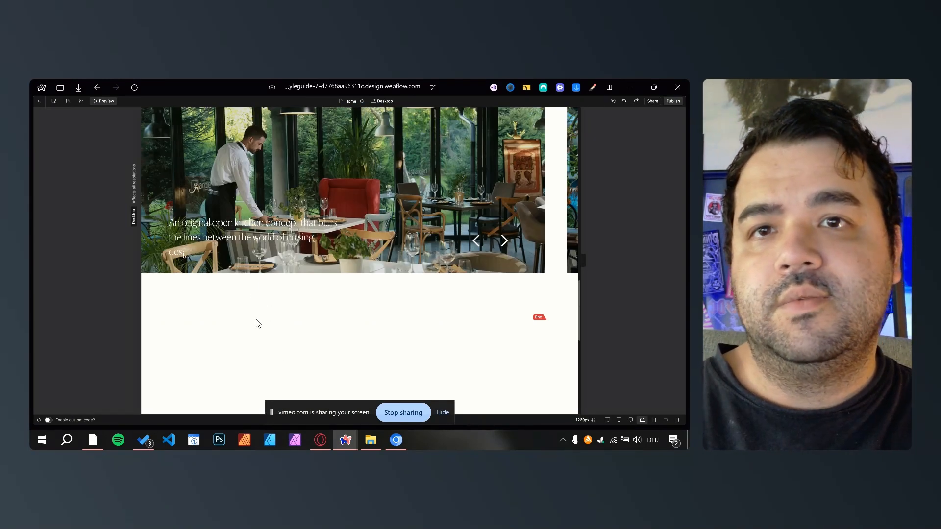
{"action": "scroll", "coordinate": [257, 323], "scroll_direction": "up", "scroll_amount": 10}
{"action": "scroll", "coordinate": [255, 324], "scroll_direction": "up", "scroll_amount": 1}
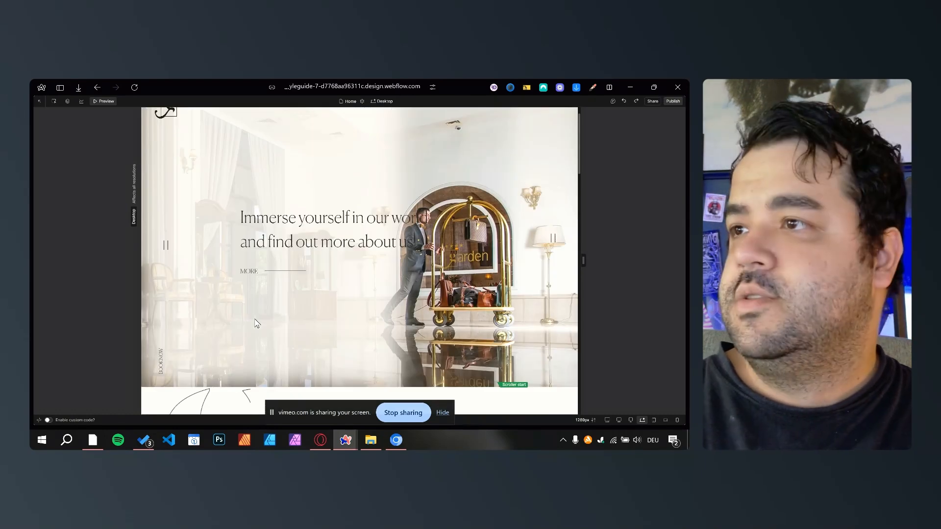
{"action": "scroll", "coordinate": [264, 281], "scroll_direction": "down", "scroll_amount": 10}
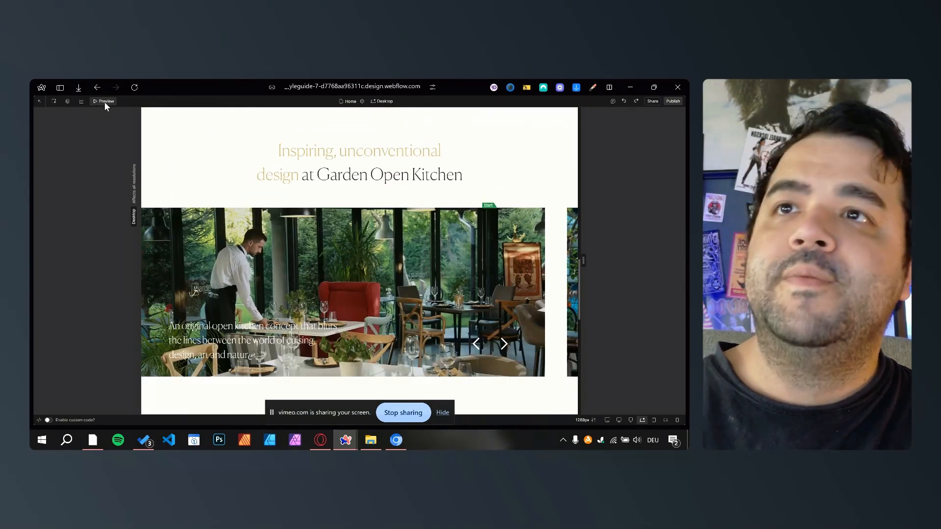
{"action": "left_click", "coordinate": [105, 102]}
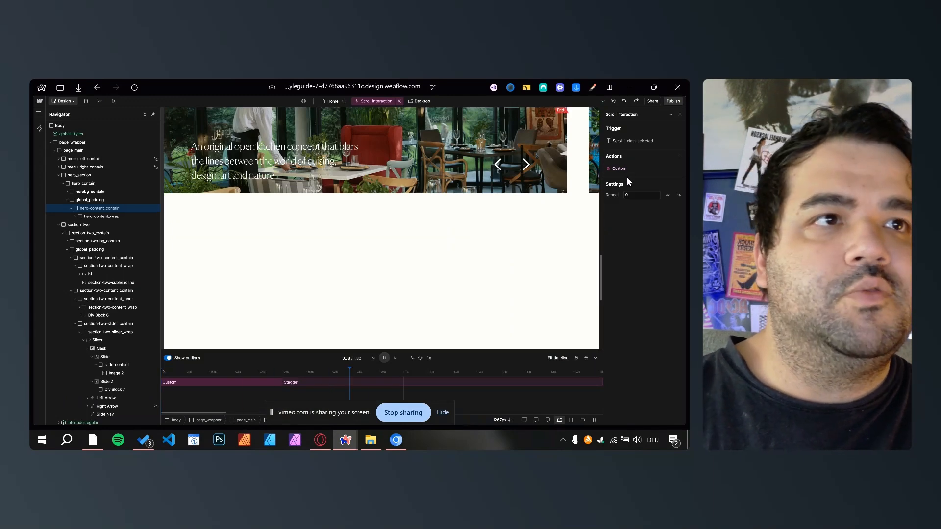
Step: Switch the scroll trigger's controls to Scrub on scroll
{"action": "left_click", "coordinate": [623, 169]}
{"action": "left_click", "coordinate": [610, 128]}
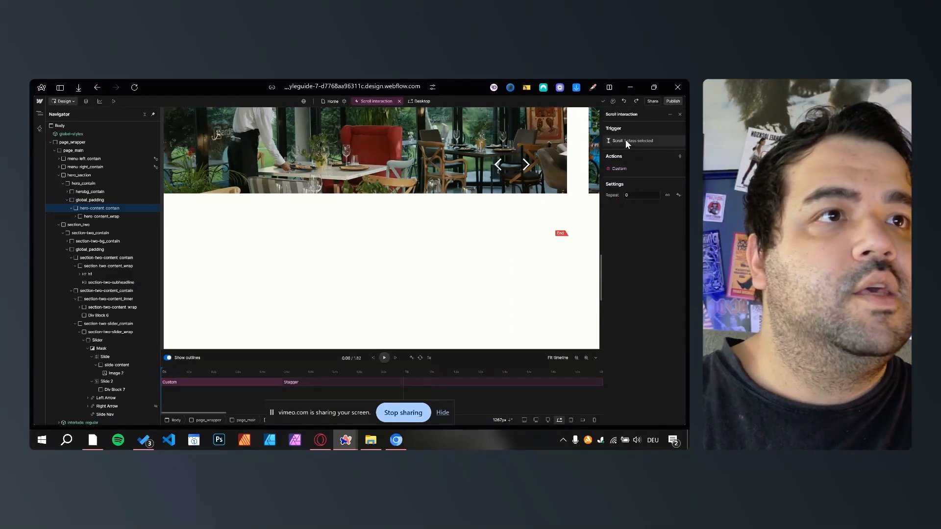
{"action": "left_click", "coordinate": [625, 140]}
{"action": "left_click", "coordinate": [622, 327]}
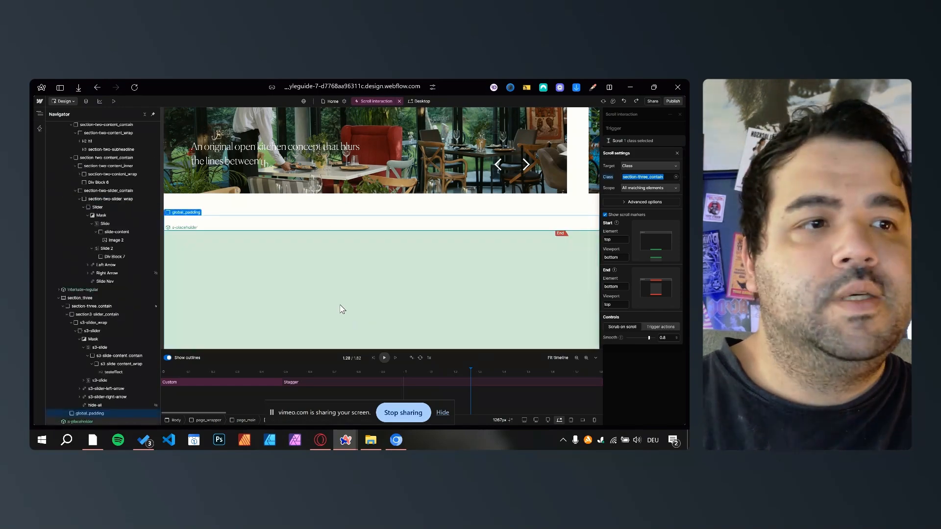
Step: Preview the kitchen slider while moving back and forth across it to test the scrubbed text reveal
{"action": "scroll", "coordinate": [340, 309], "scroll_direction": "down", "scroll_amount": 5}
{"action": "left_click", "coordinate": [111, 101]}
{"action": "scroll", "coordinate": [278, 218], "scroll_direction": "down", "scroll_amount": 5}
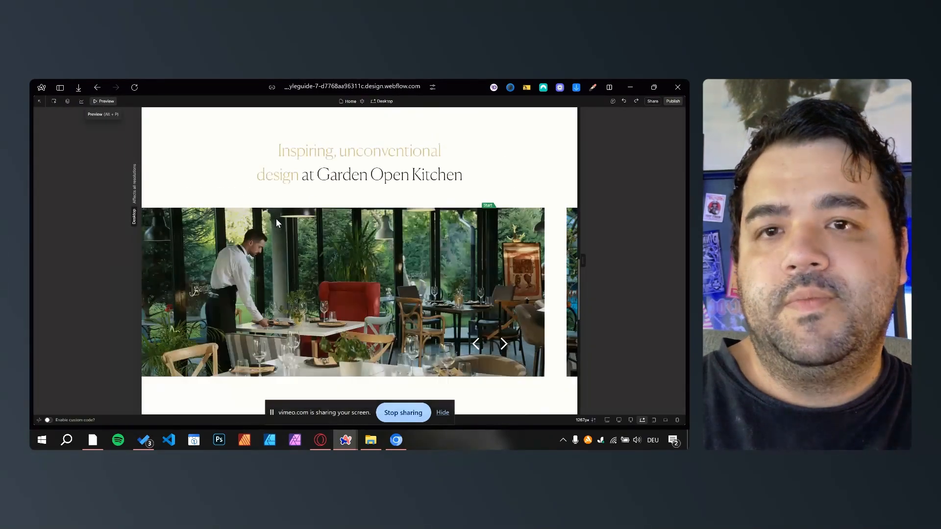
{"action": "scroll", "coordinate": [232, 285], "scroll_direction": "down", "scroll_amount": 1}
{"action": "scroll", "coordinate": [225, 278], "scroll_direction": "up", "scroll_amount": 6}
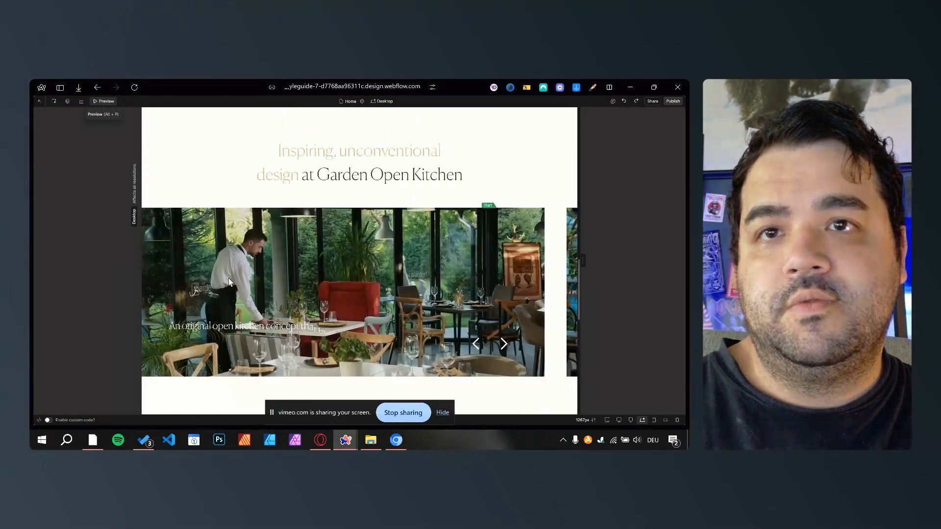
{"action": "scroll", "coordinate": [225, 278], "scroll_direction": "down", "scroll_amount": 6}
{"action": "scroll", "coordinate": [226, 278], "scroll_direction": "up", "scroll_amount": 4}
{"action": "left_click", "coordinate": [103, 101]}
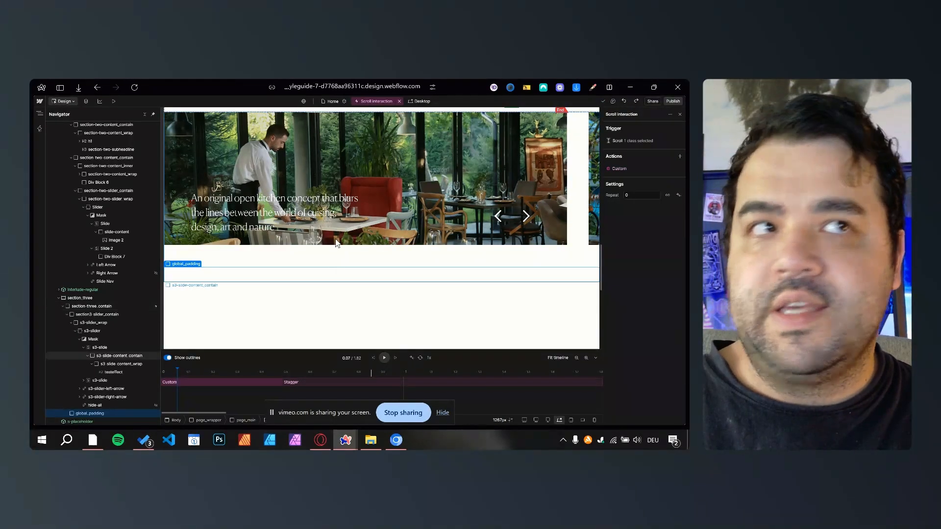
Step: Set the scroll trigger's controls to Trigger actions and review the target types it offers
{"action": "left_click", "coordinate": [632, 140]}
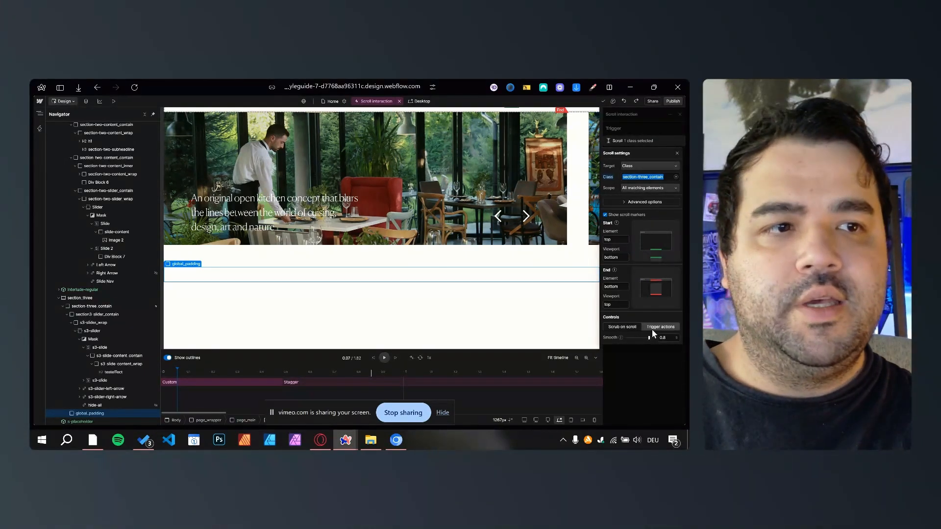
{"action": "left_click", "coordinate": [656, 328]}
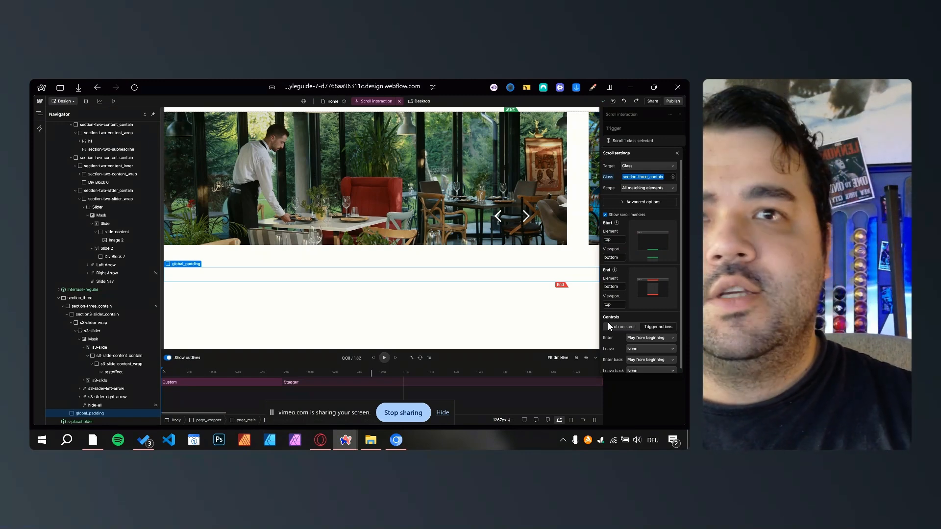
{"action": "left_click", "coordinate": [629, 166]}
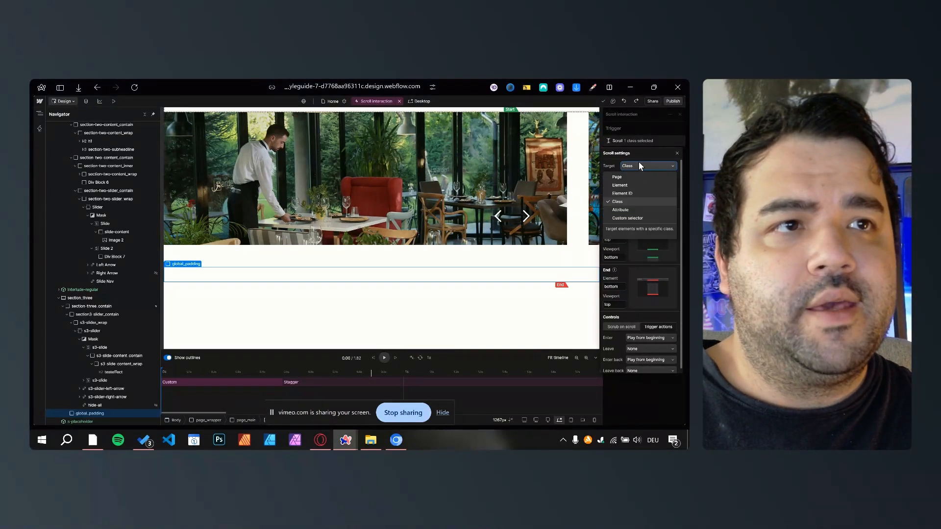
{"action": "left_click", "coordinate": [629, 147]}
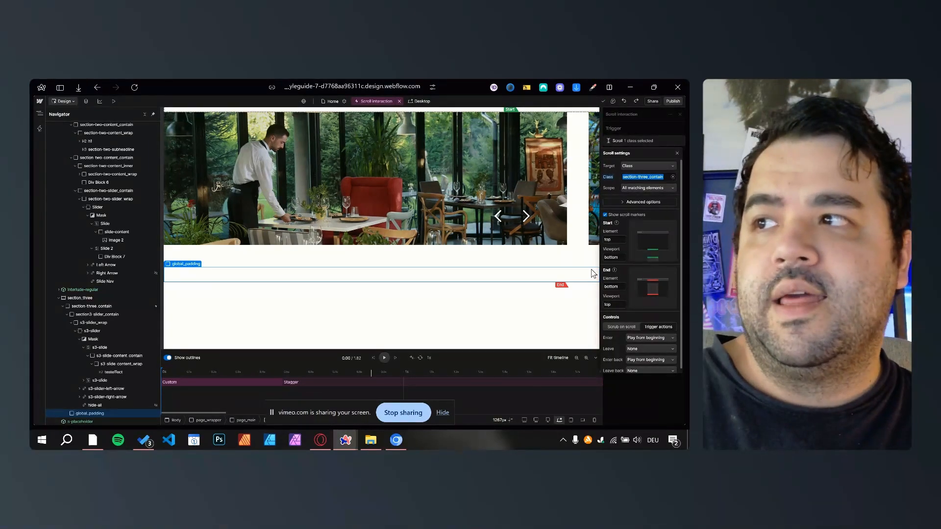
{"action": "left_click", "coordinate": [637, 399]}
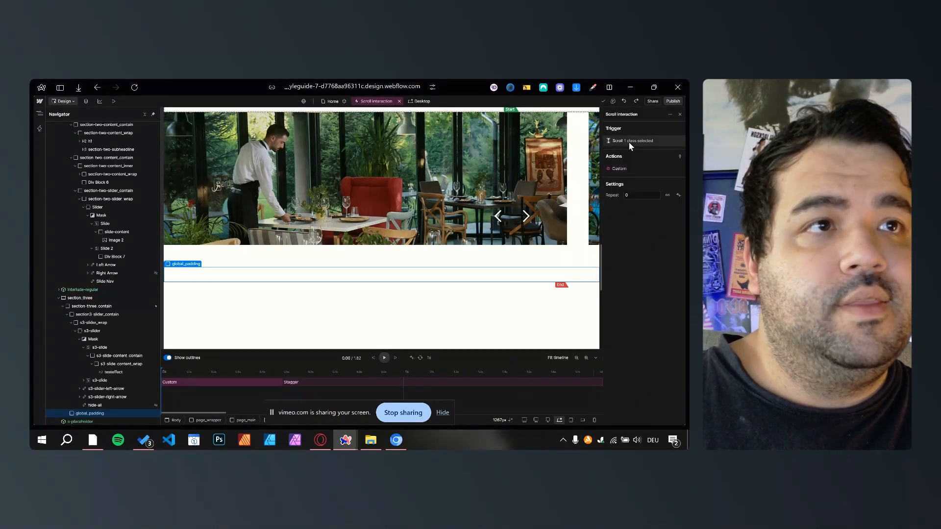
{"action": "left_click", "coordinate": [628, 141]}
{"action": "left_click", "coordinate": [639, 141]}
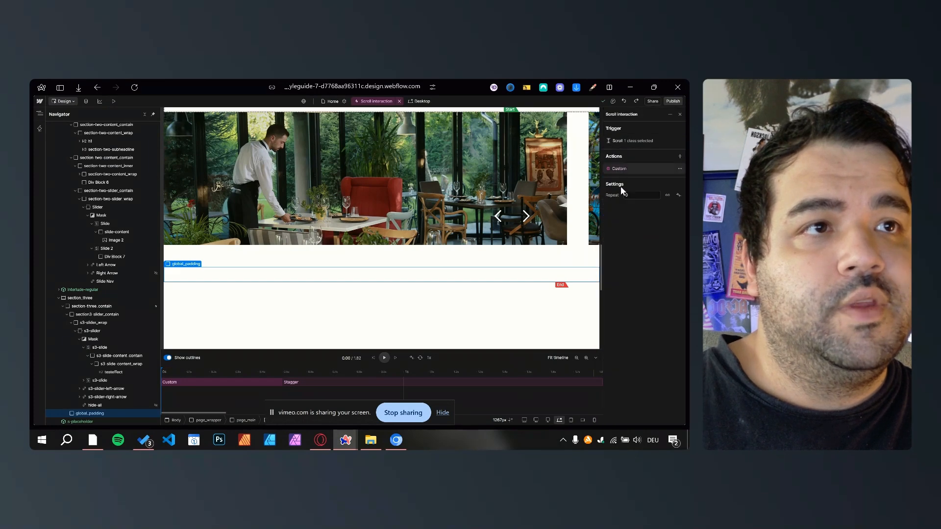
Step: Examine the Custom action's target settings, including its attribute target and the available scope options
{"action": "left_click", "coordinate": [624, 169]}
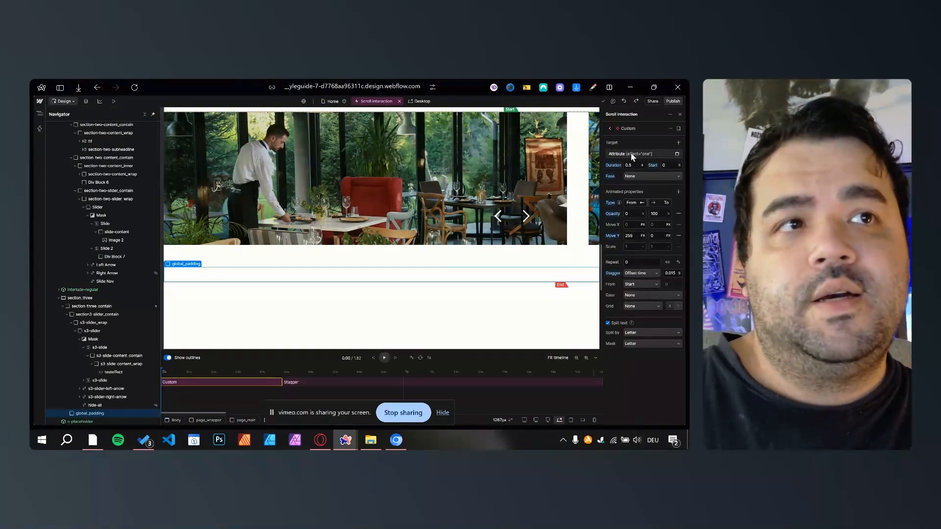
{"action": "left_click", "coordinate": [630, 154]}
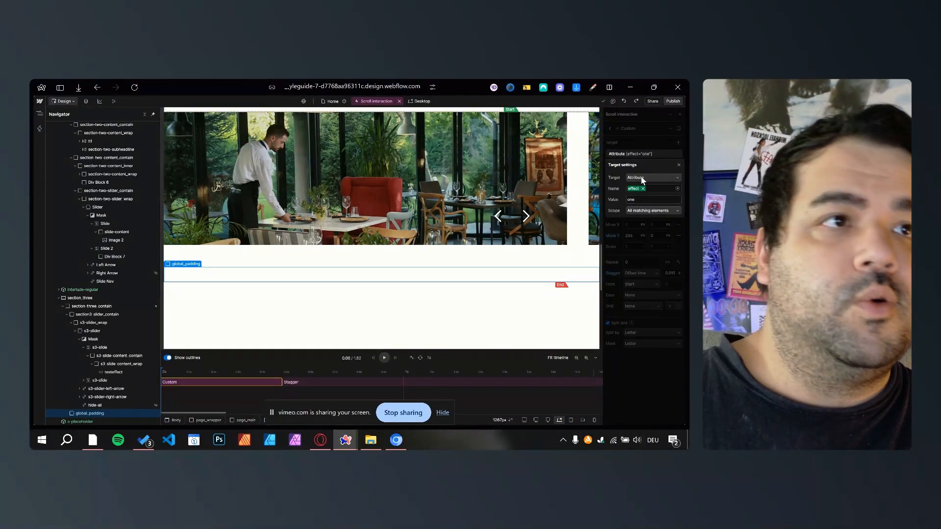
{"action": "left_click", "coordinate": [642, 179]}
{"action": "left_click", "coordinate": [651, 303]}
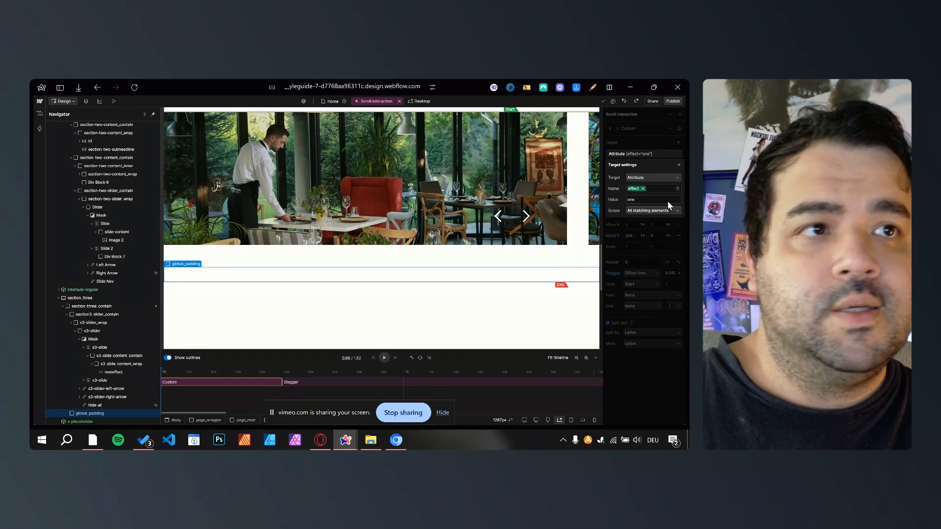
{"action": "left_click", "coordinate": [621, 140]}
{"action": "left_click", "coordinate": [632, 154]}
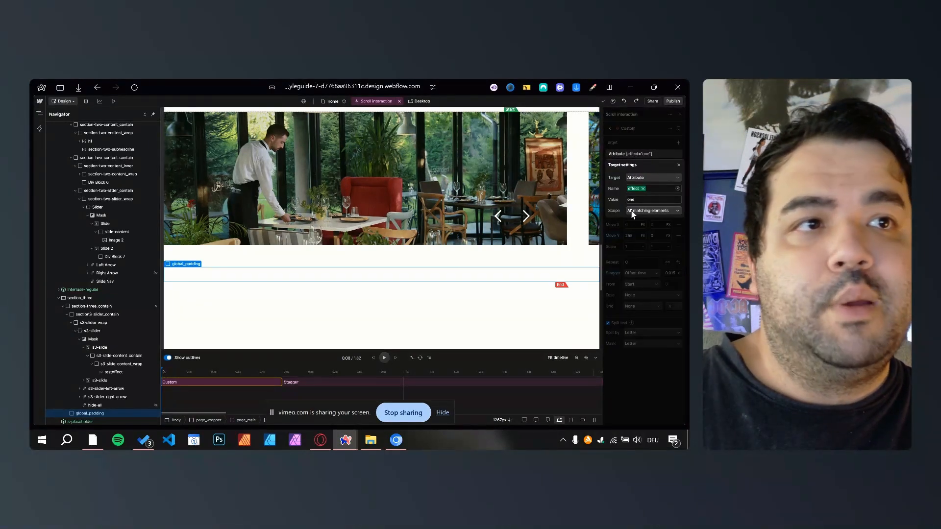
{"action": "left_click", "coordinate": [631, 211]}
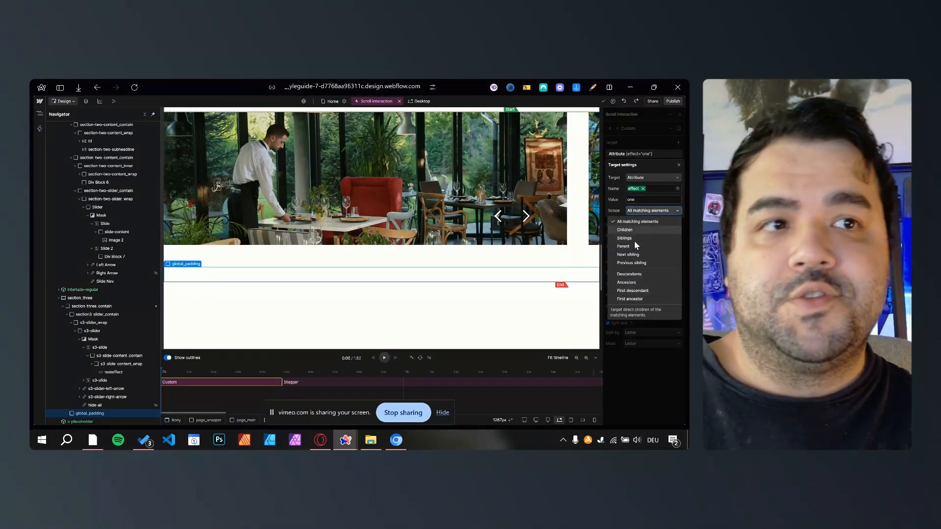
{"action": "left_click", "coordinate": [579, 269]}
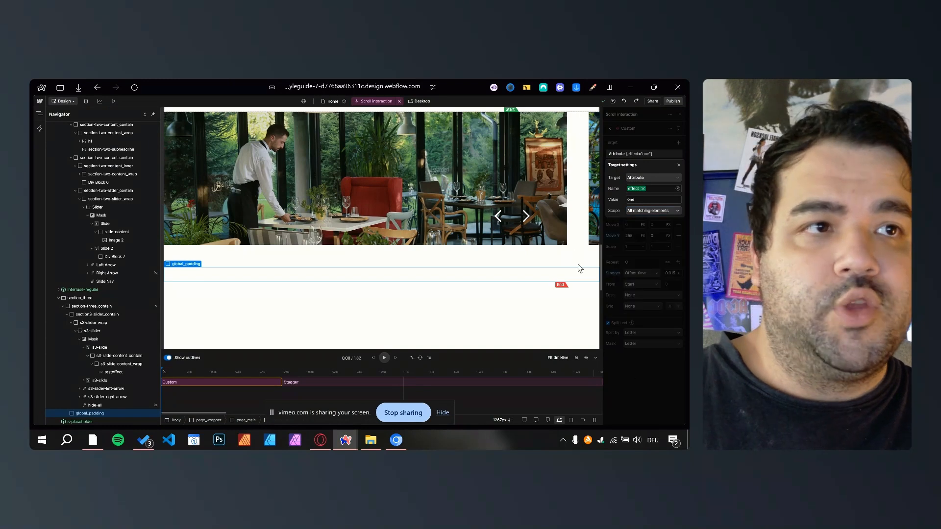
{"action": "left_click", "coordinate": [623, 265]}
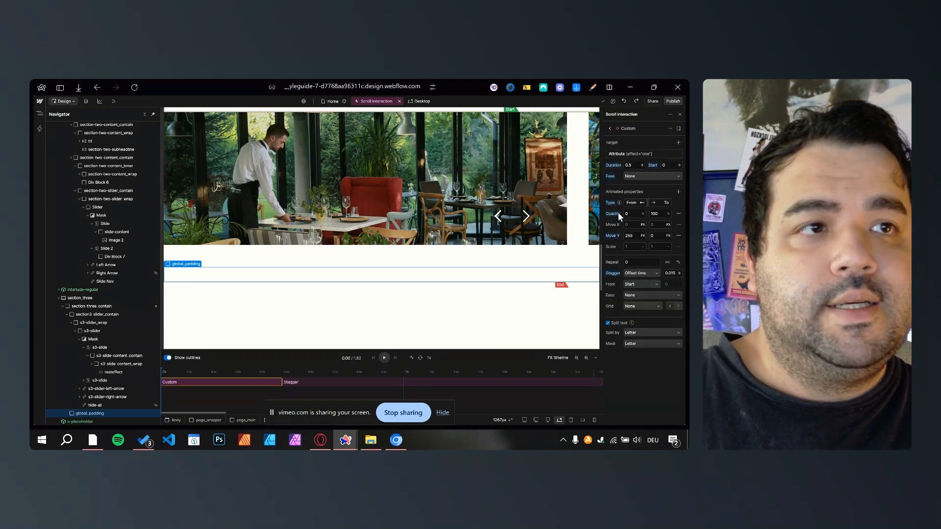
Step: Examine which animated properties, styles and class operations can be added to the Custom action
{"action": "left_click", "coordinate": [679, 192]}
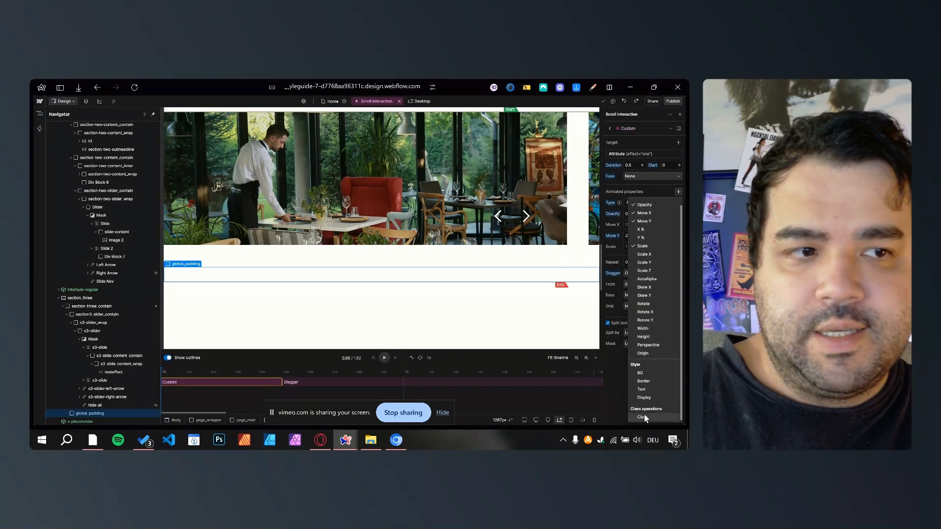
{"action": "left_click", "coordinate": [621, 389]}
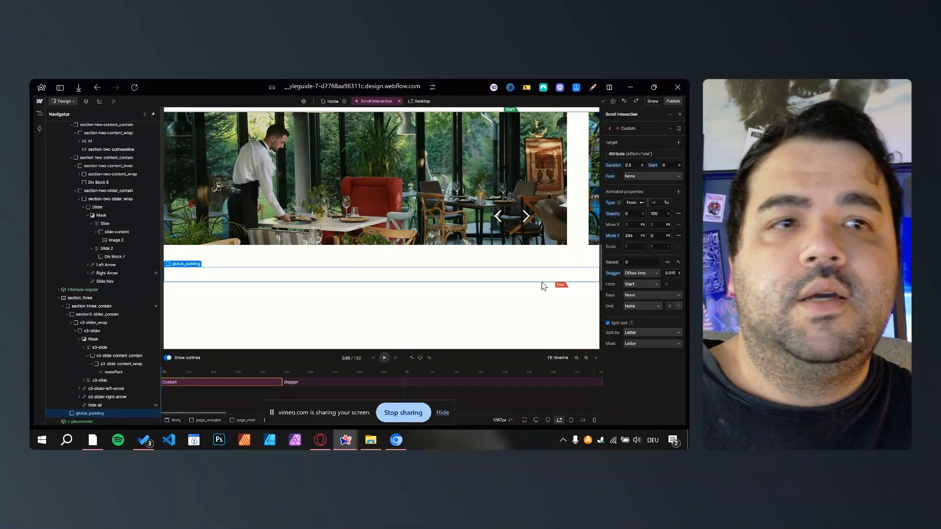
{"action": "scroll", "coordinate": [543, 286], "scroll_direction": "up", "scroll_amount": 2}
{"action": "scroll", "coordinate": [336, 264], "scroll_direction": "down", "scroll_amount": 1}
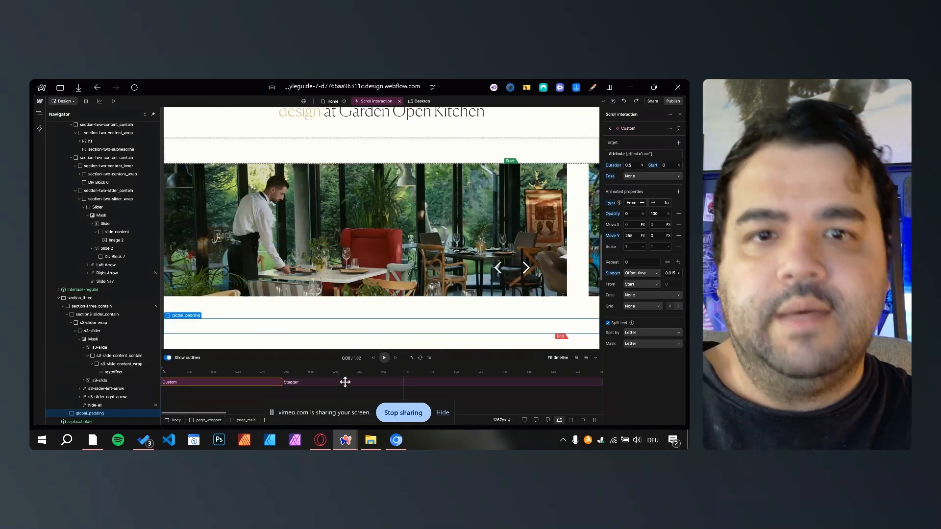
Step: Turn off the outlines around the animation targets on the canvas
{"action": "left_click_drag", "start_coordinate": [390, 382], "coordinate": [351, 380]}
{"action": "left_click", "coordinate": [168, 358]}
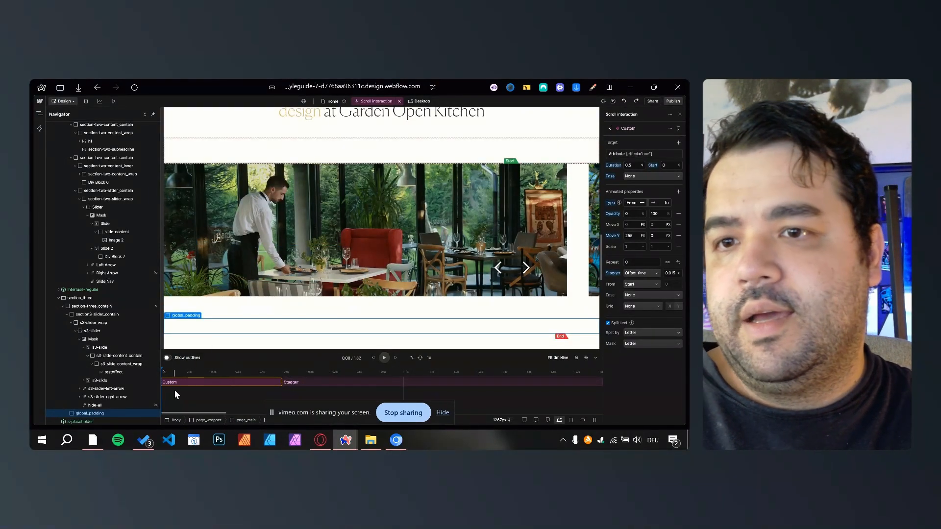
{"action": "left_click", "coordinate": [168, 358]}
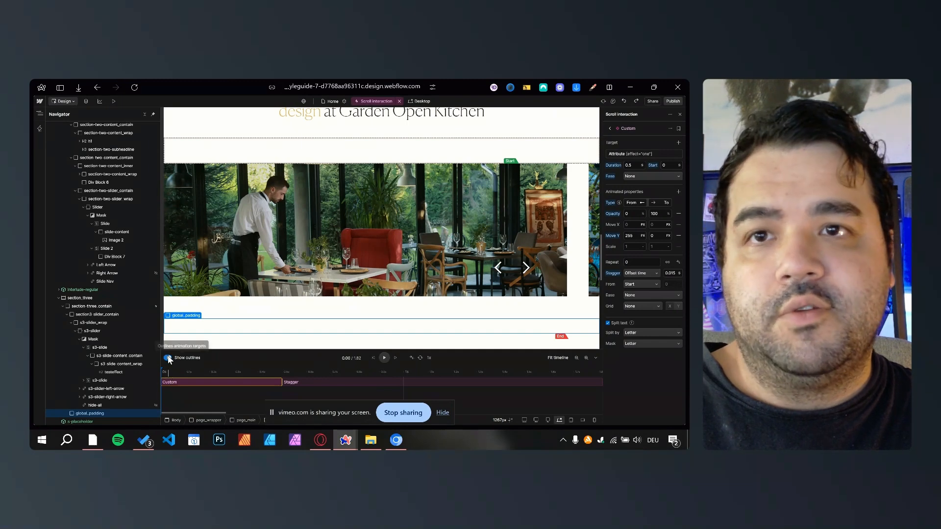
{"action": "left_click", "coordinate": [167, 359]}
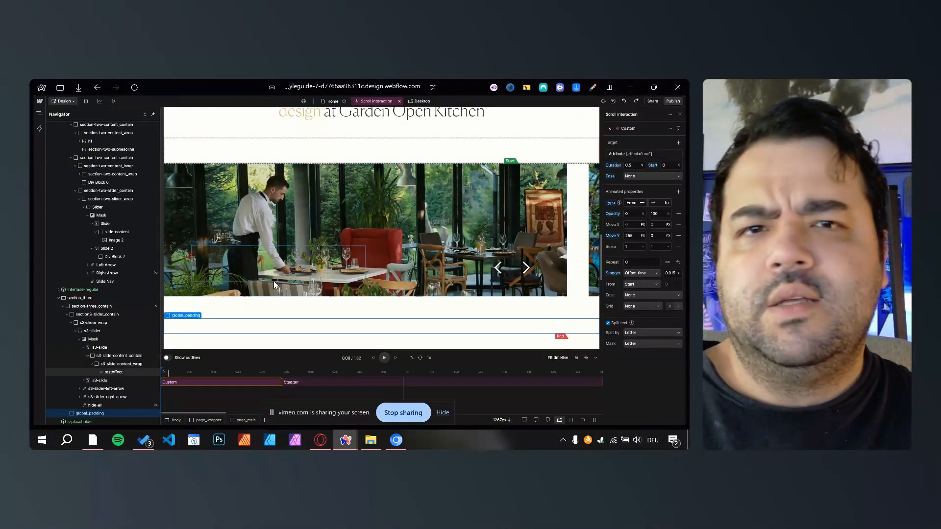
{"action": "scroll", "coordinate": [275, 287], "scroll_direction": "up", "scroll_amount": 8}
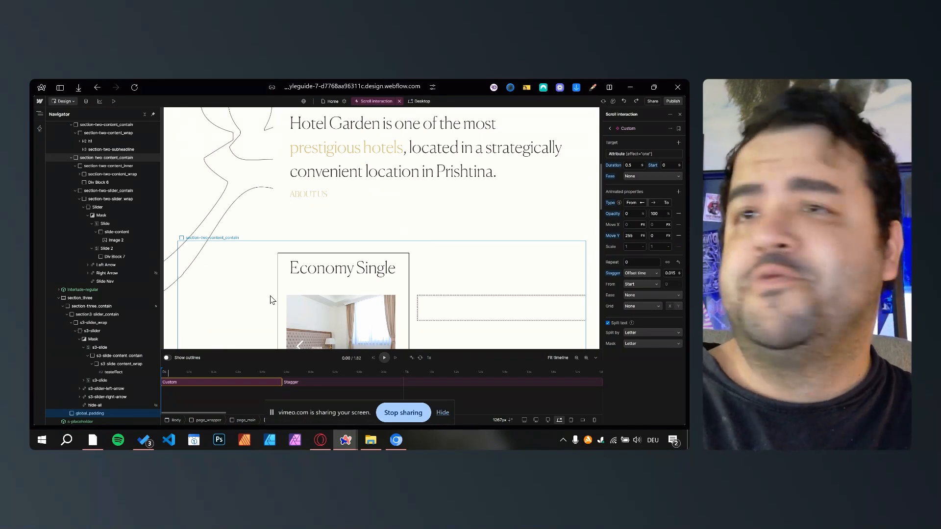
{"action": "scroll", "coordinate": [272, 299], "scroll_direction": "up", "scroll_amount": 6}
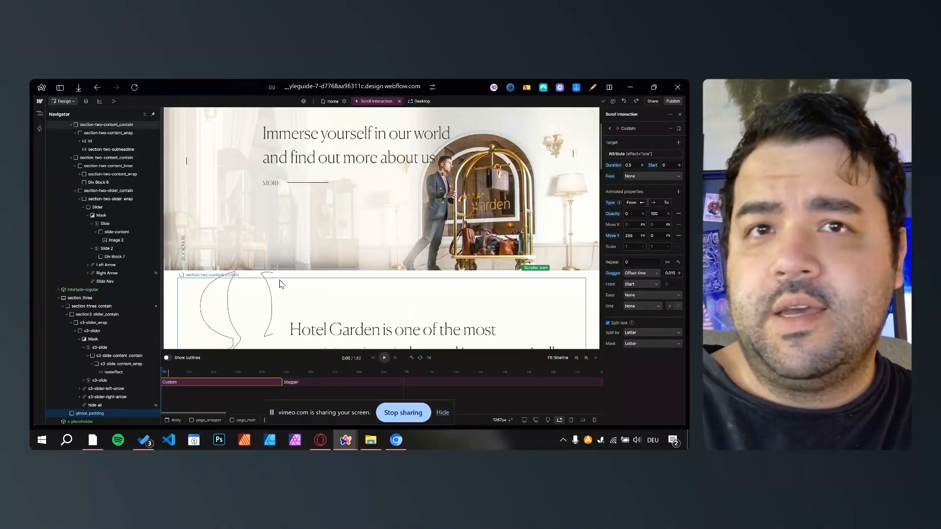
{"action": "scroll", "coordinate": [281, 285], "scroll_direction": "down", "scroll_amount": 1}
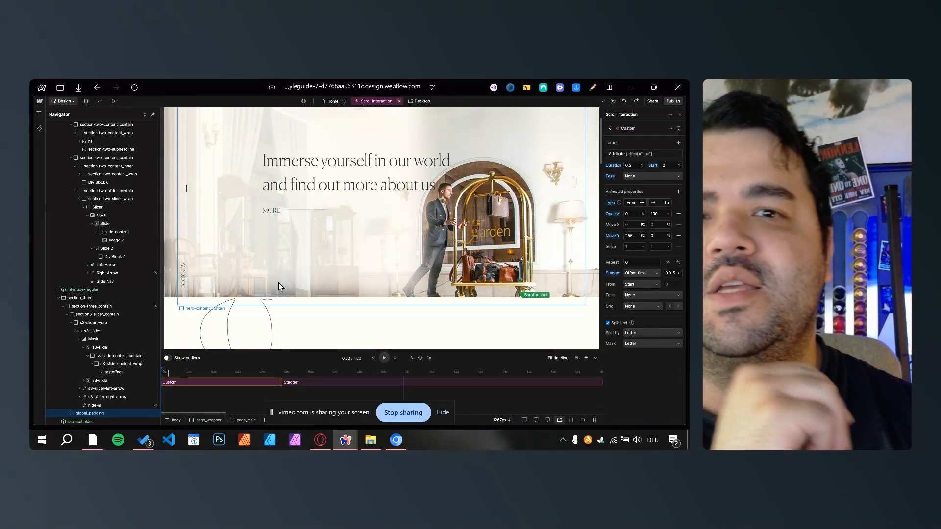
{"action": "left_click", "coordinate": [403, 418]}
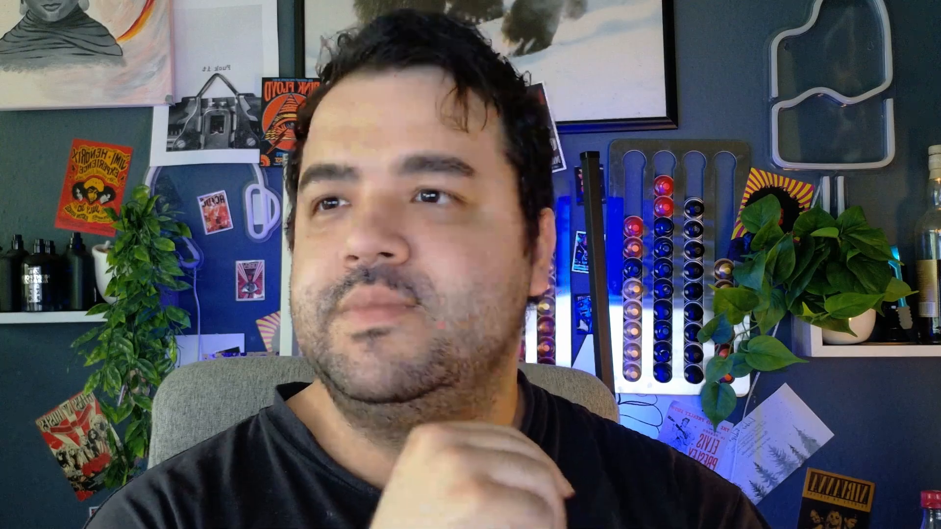